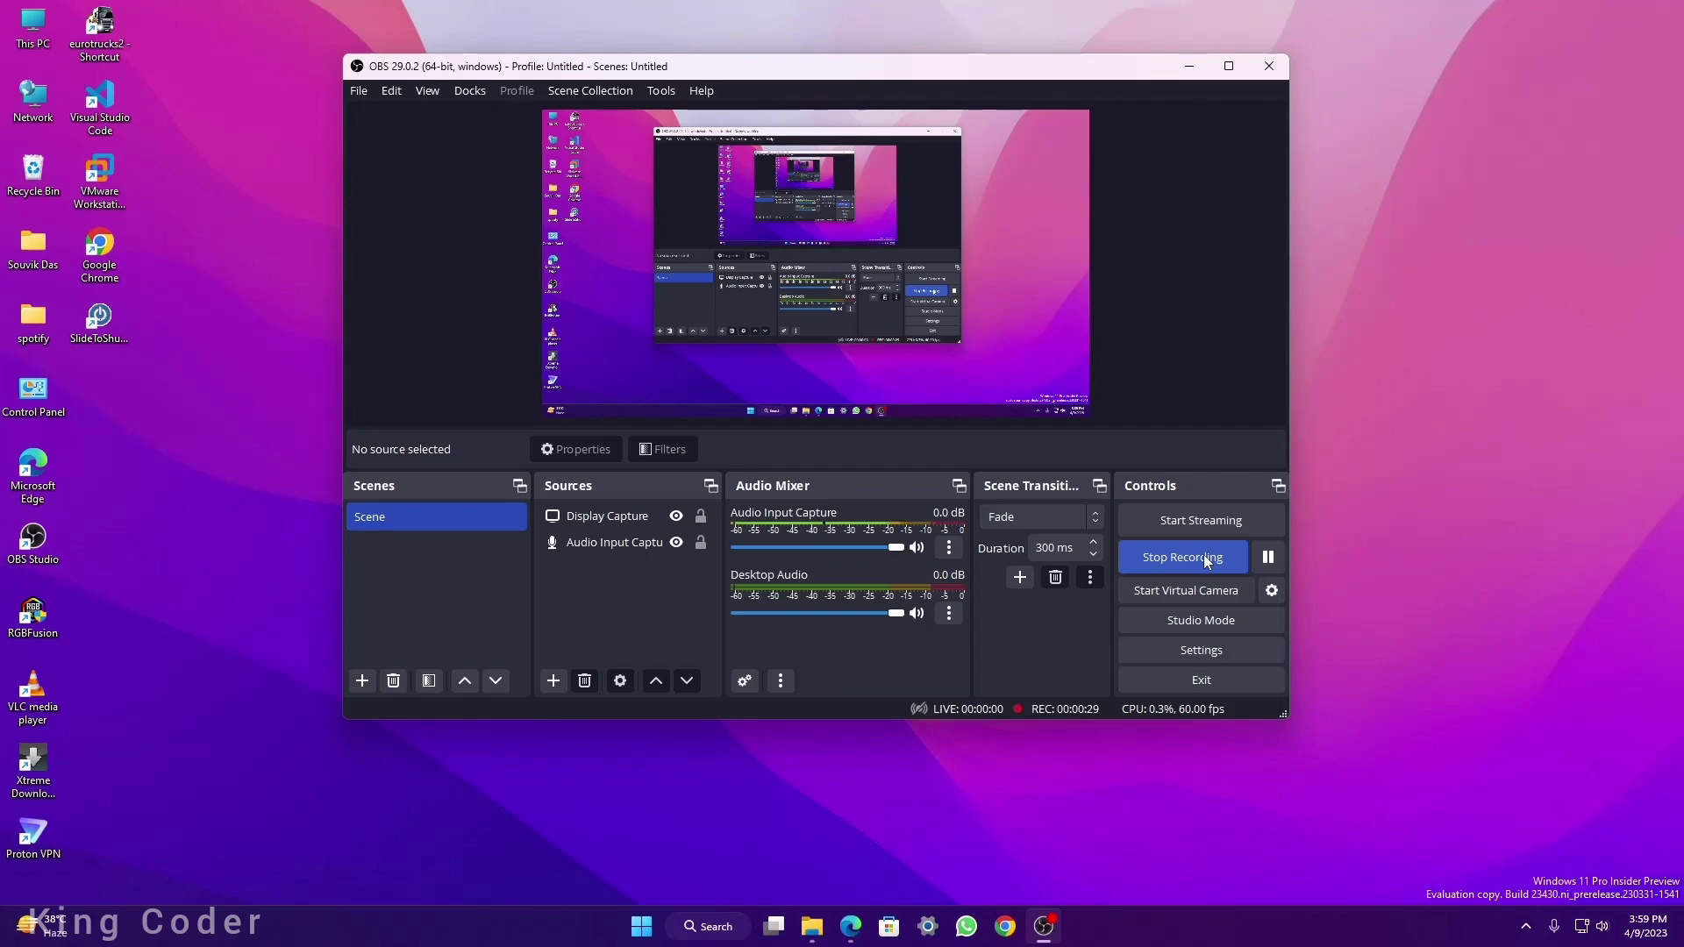
Step: Switch to Microsoft Edge and search the web for "vs code for windows 10"
click(1188, 68)
click(850, 927)
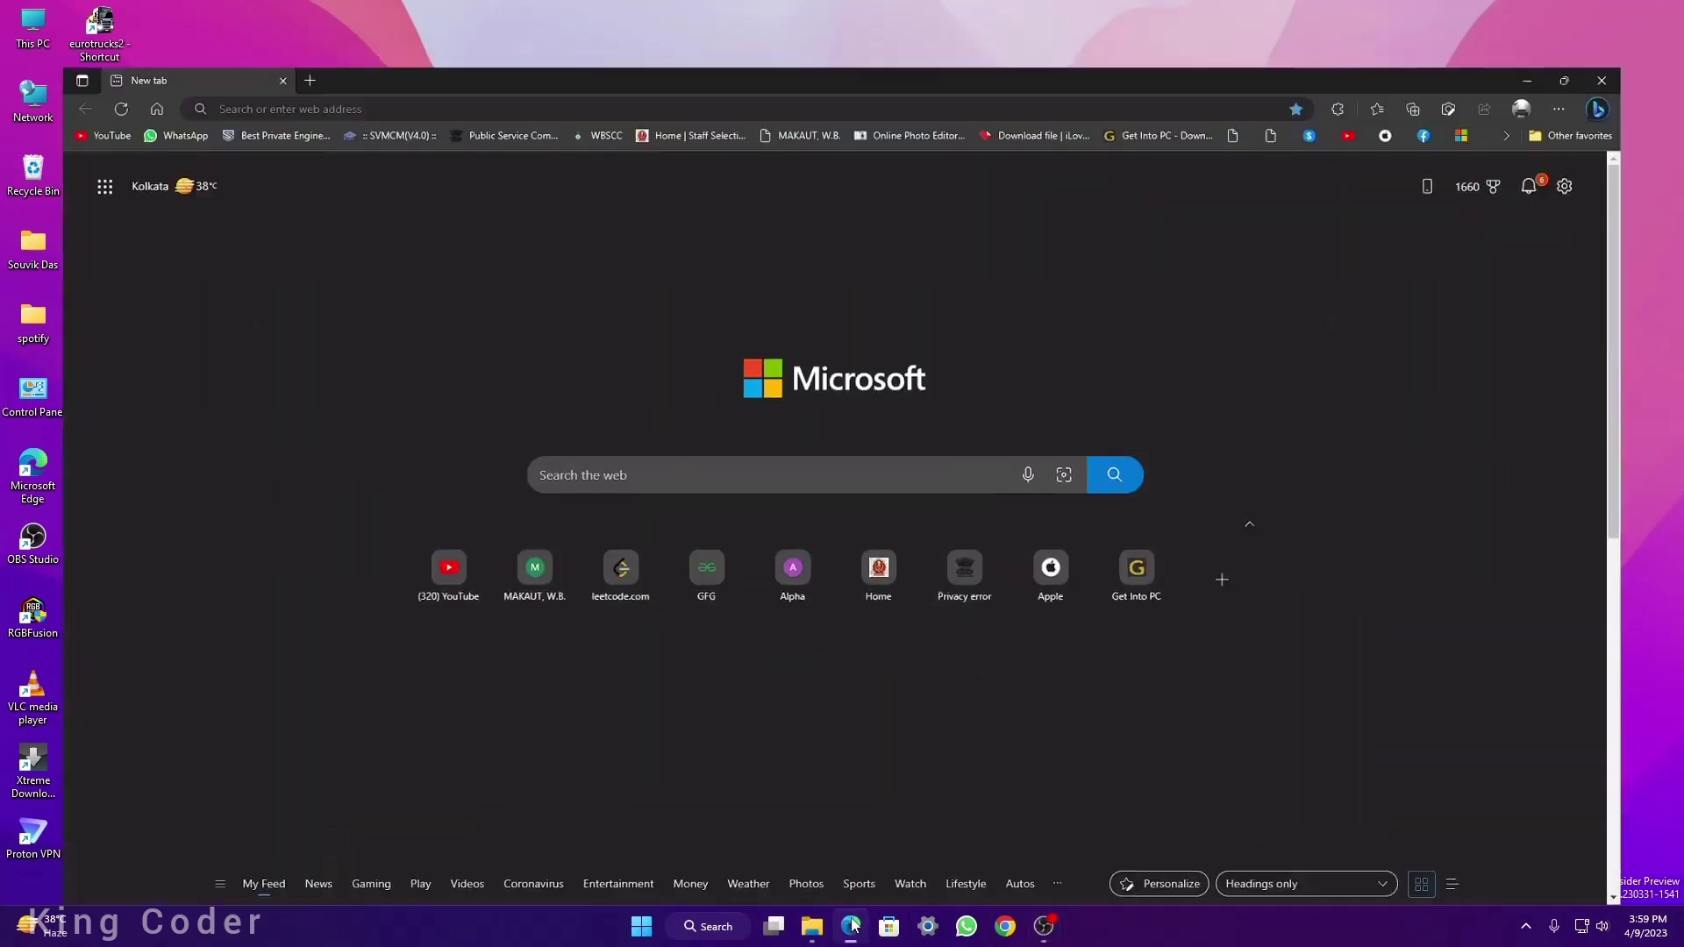
click(311, 45)
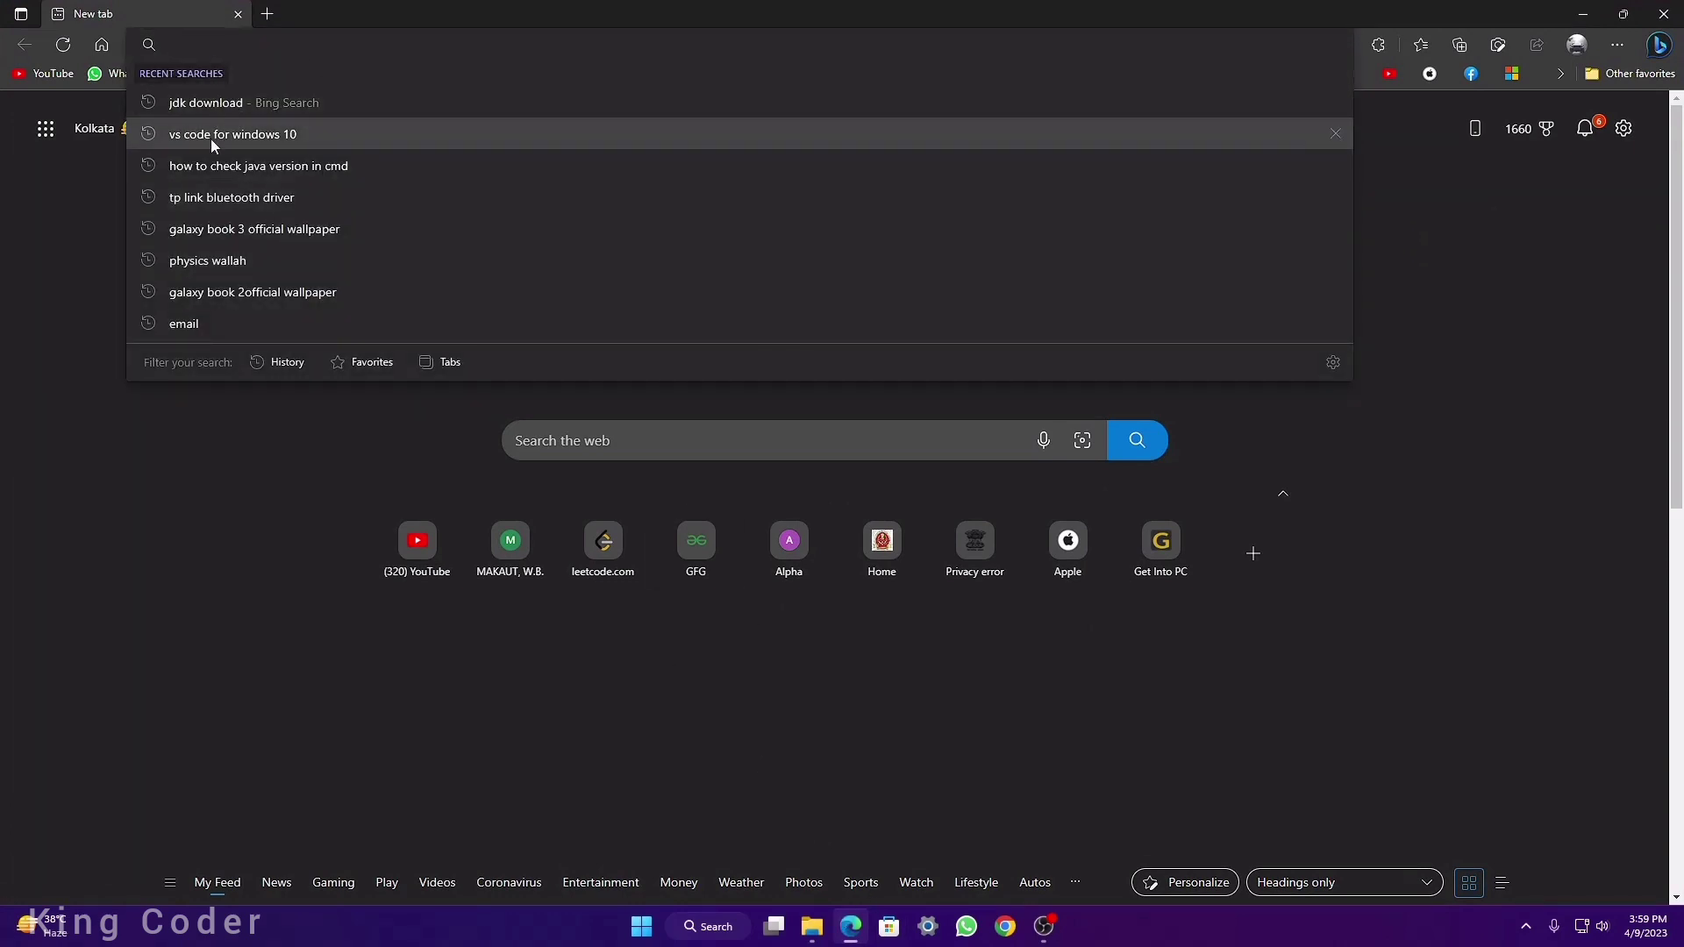
text(vs code)
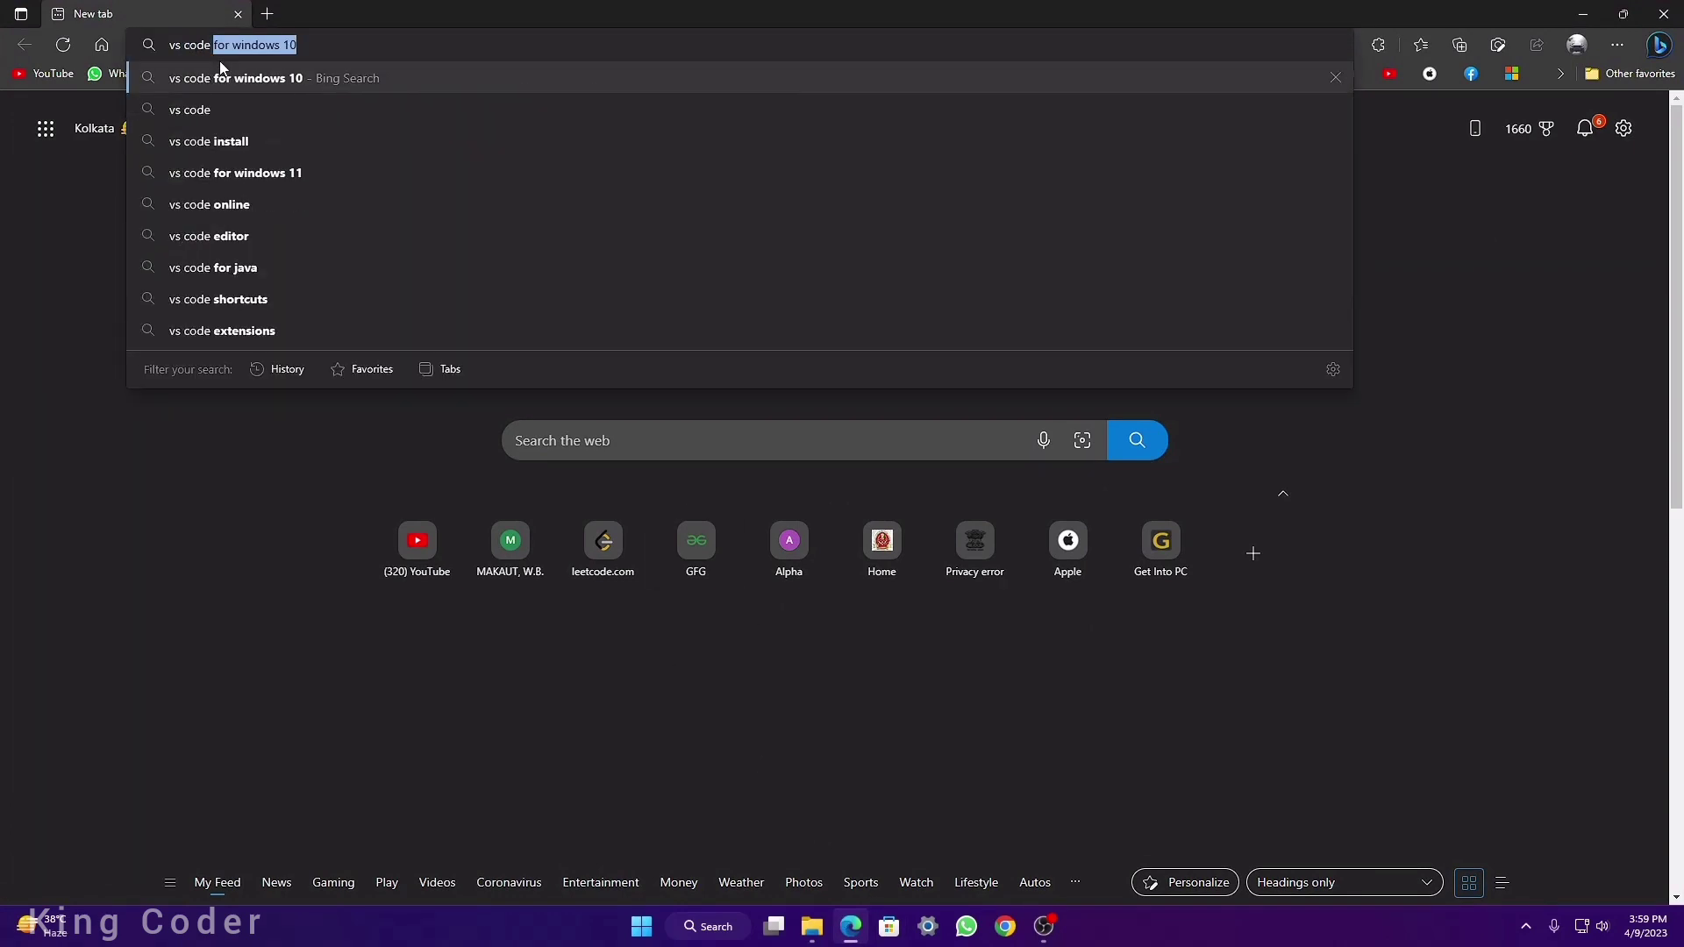
key(Return)
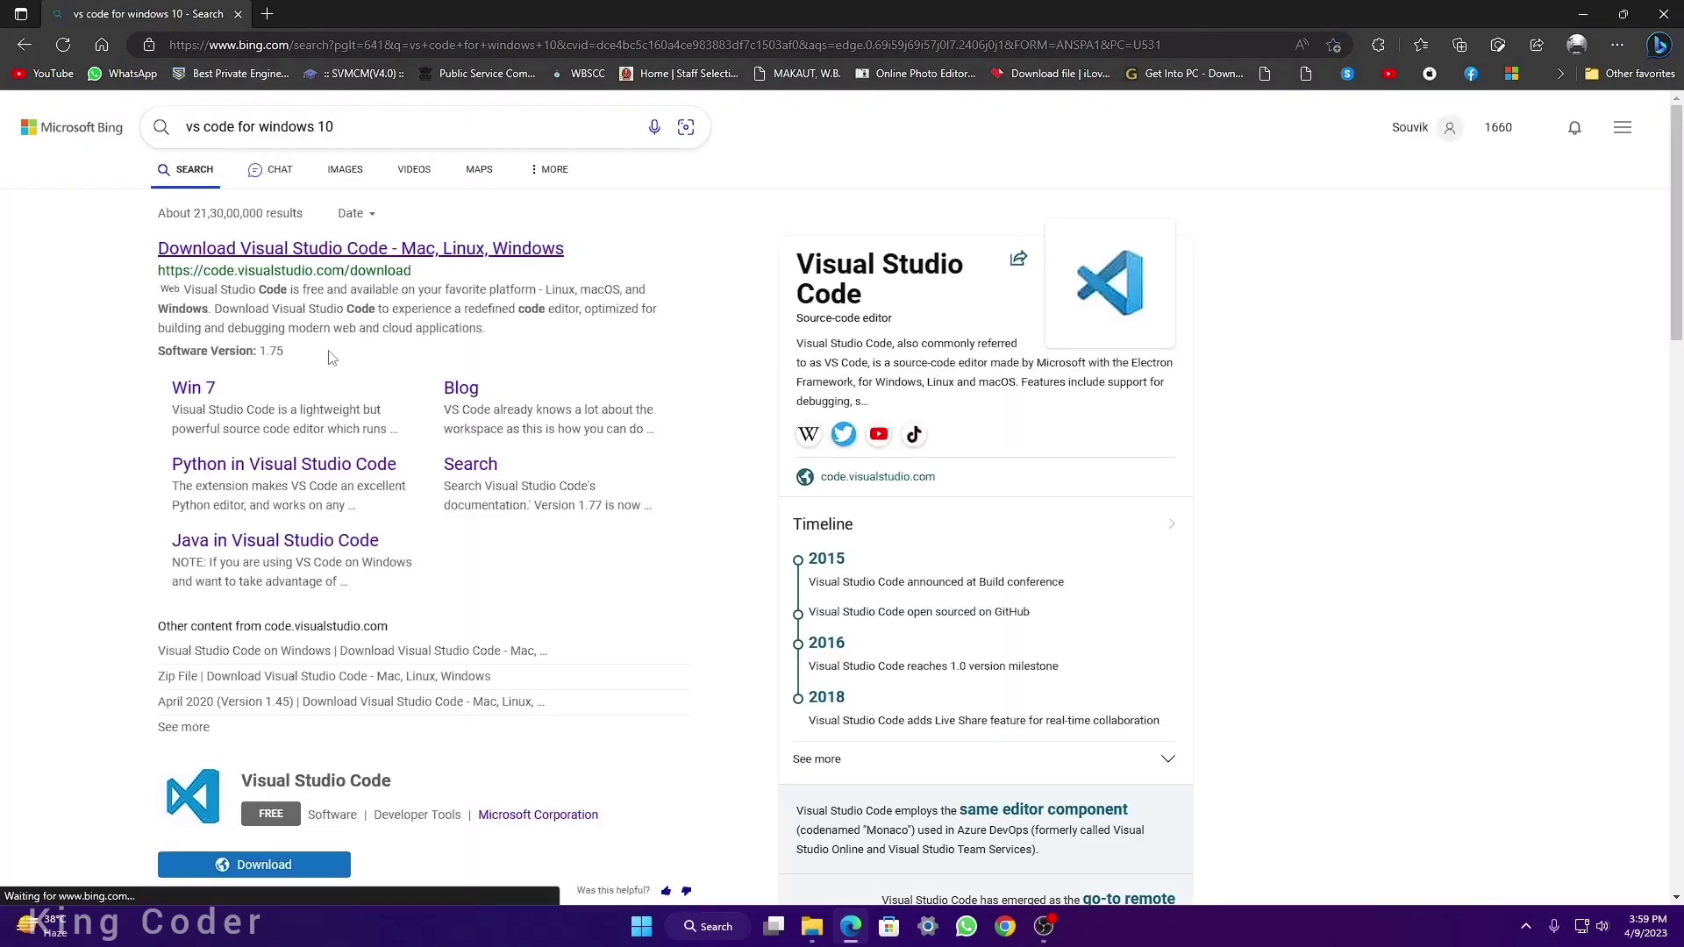
Step: Download the Windows installer from the official Visual Studio Code download page and set it to open when the download finishes
click(279, 251)
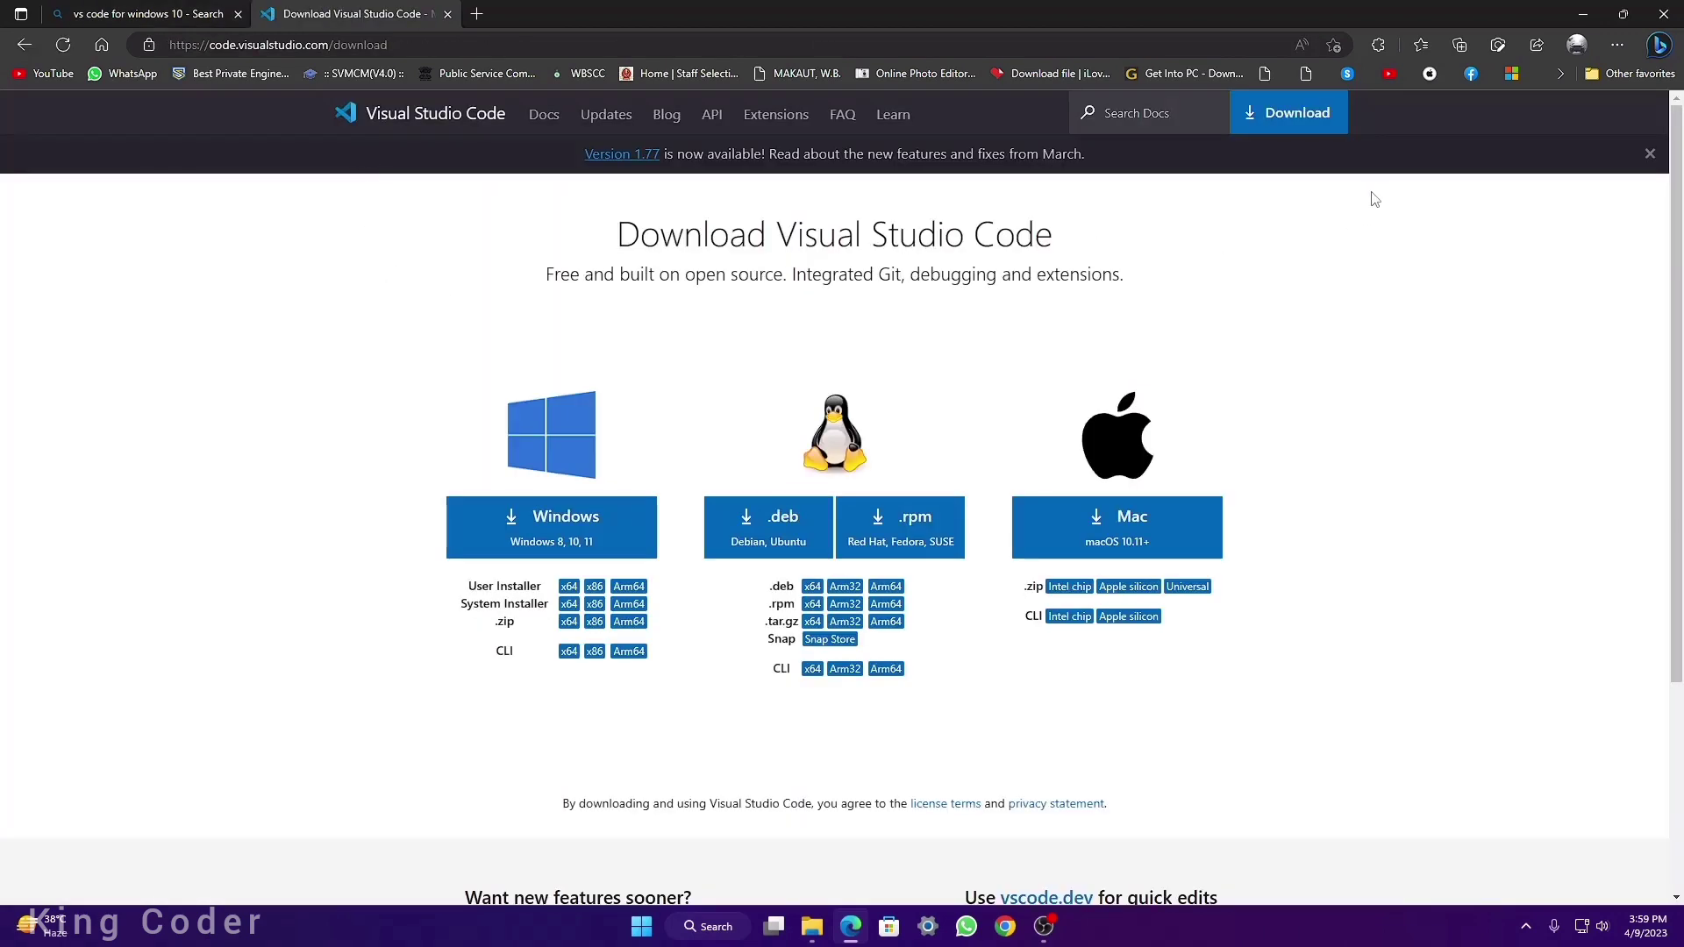
click(568, 518)
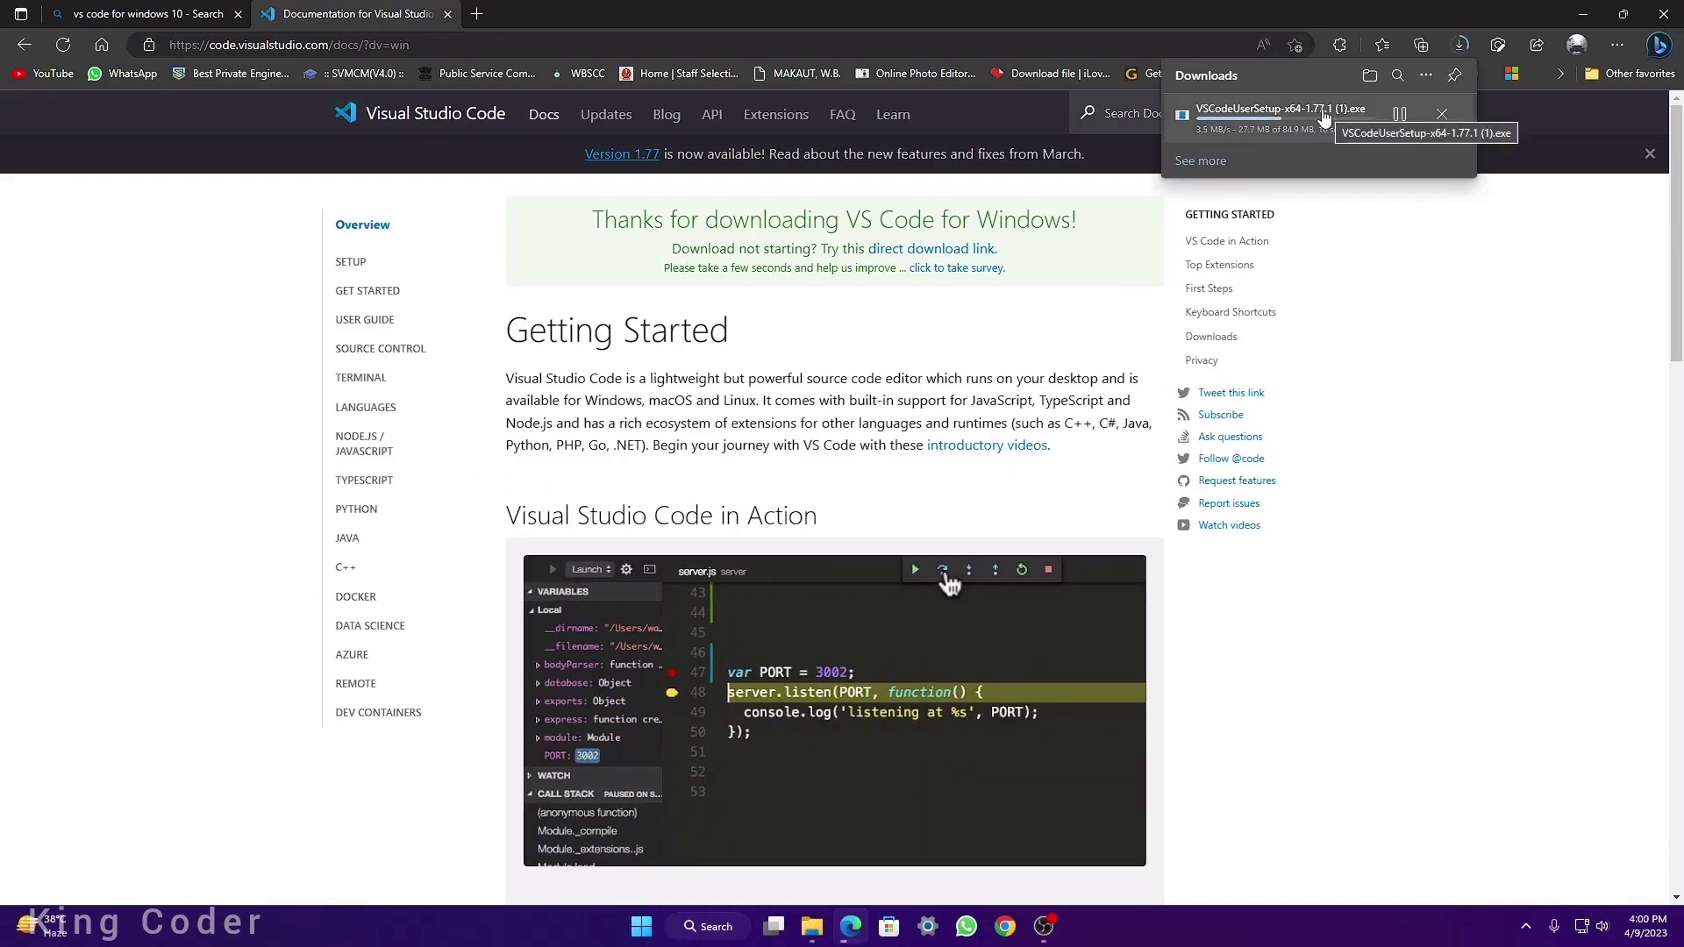
click(1265, 129)
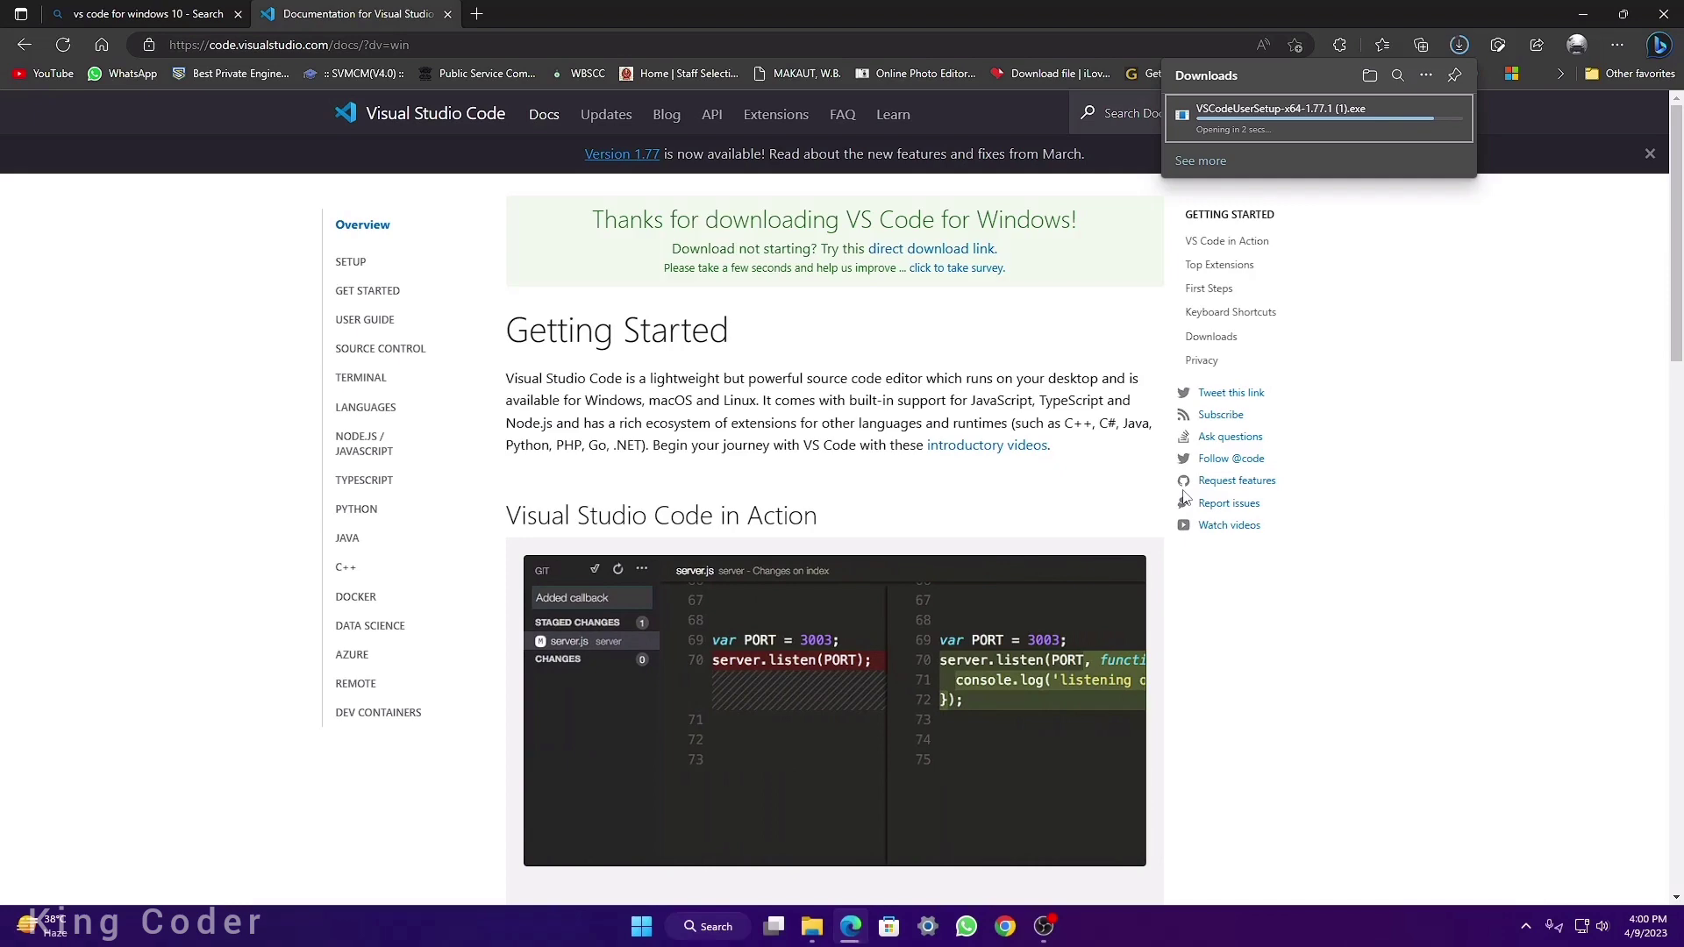
Step: Search for "jdk download" in a new browser tab and open Oracle's Java Downloads page
click(481, 15)
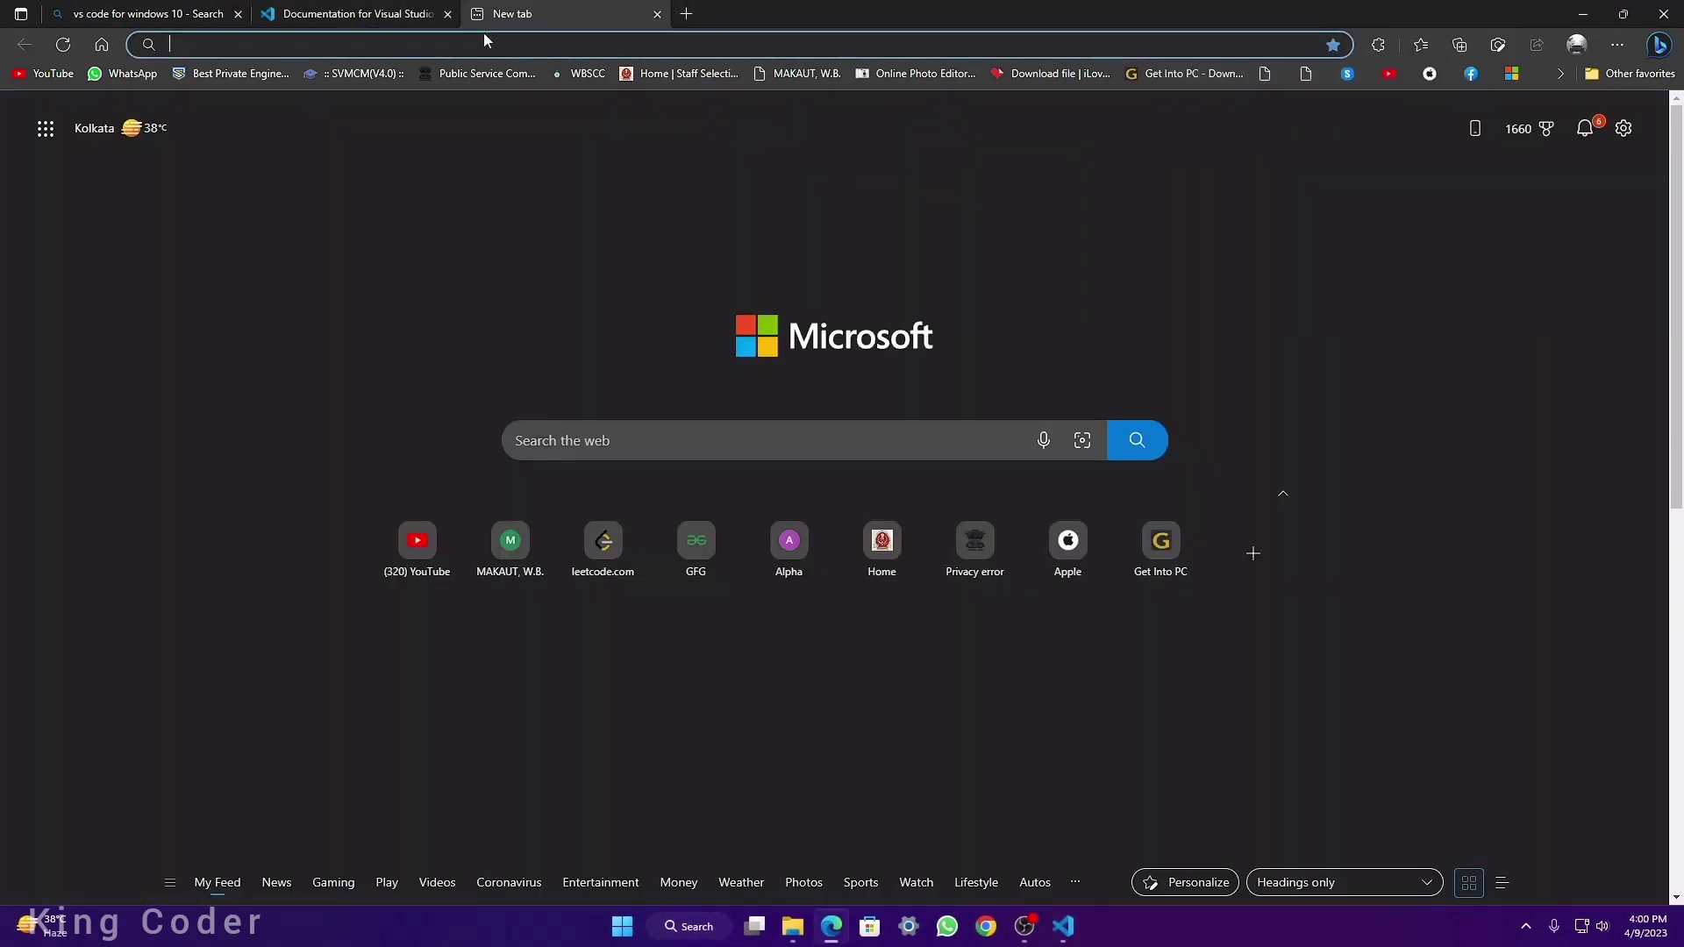
click(379, 35)
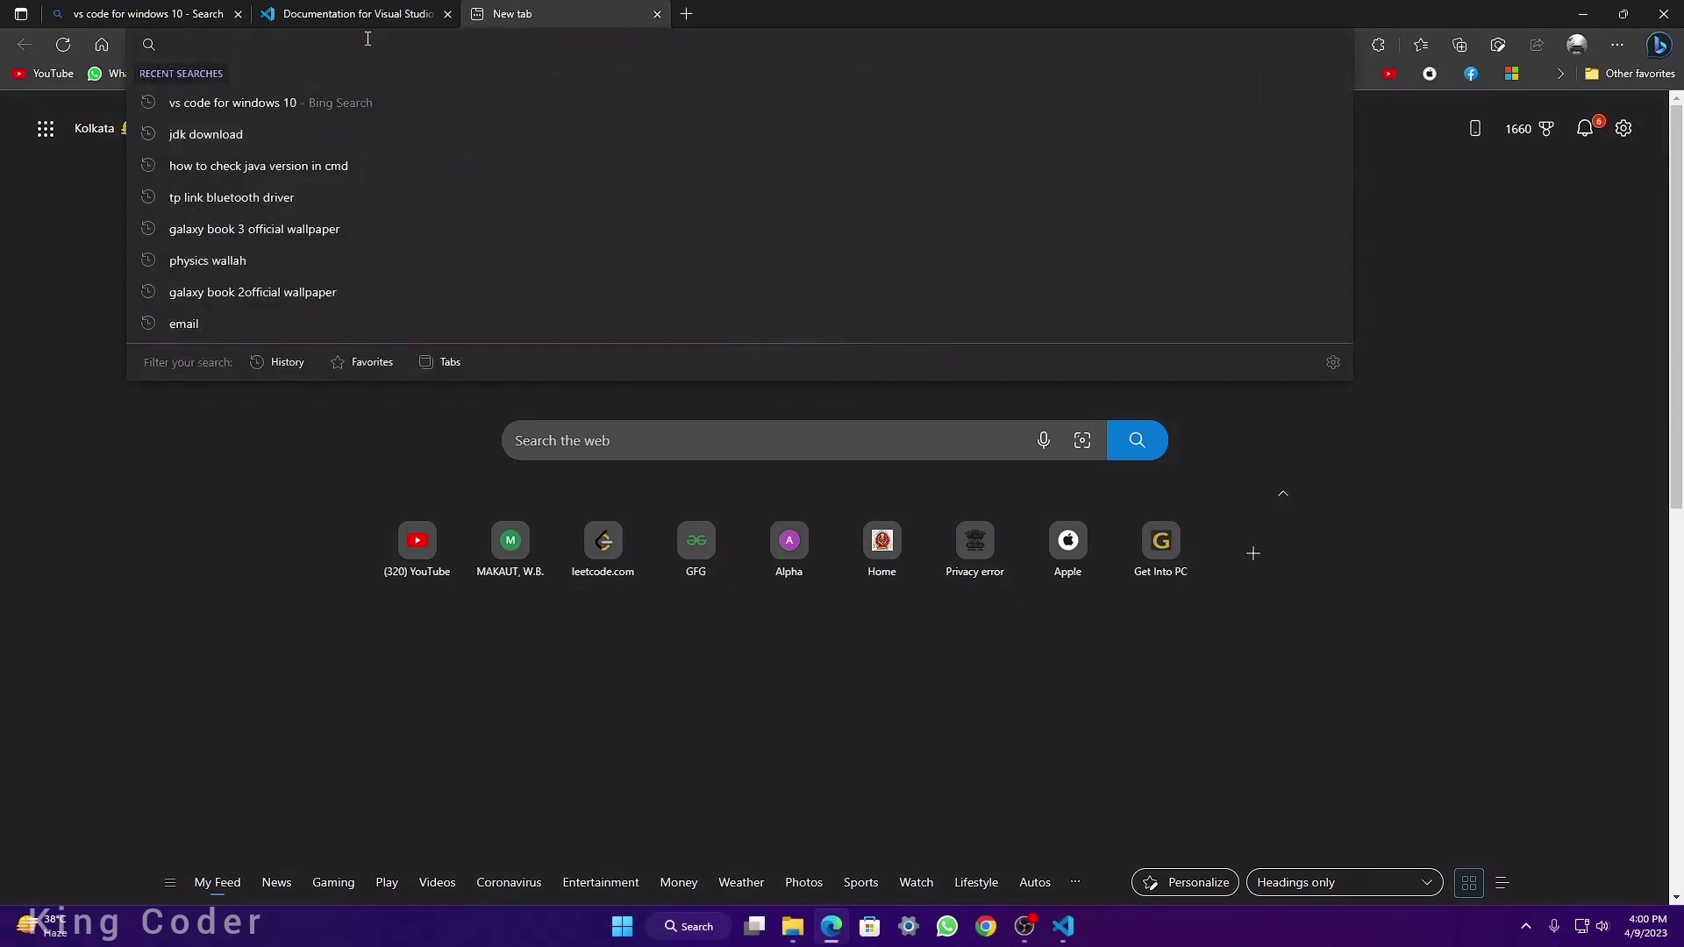
text(jdk)
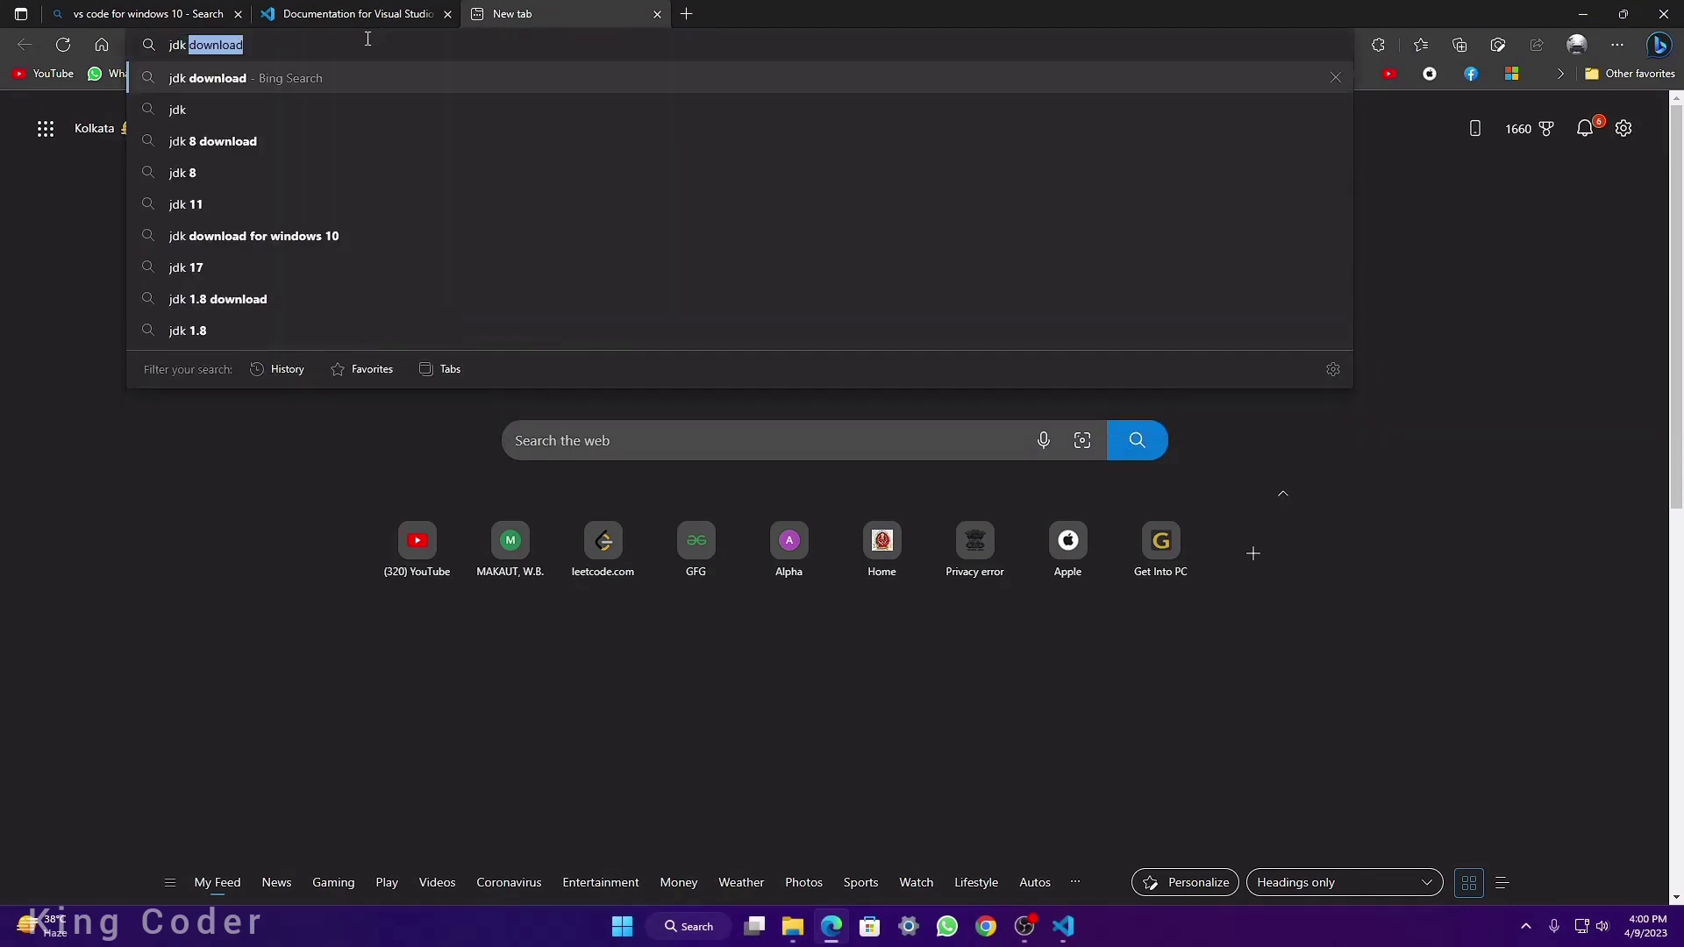
key(Return)
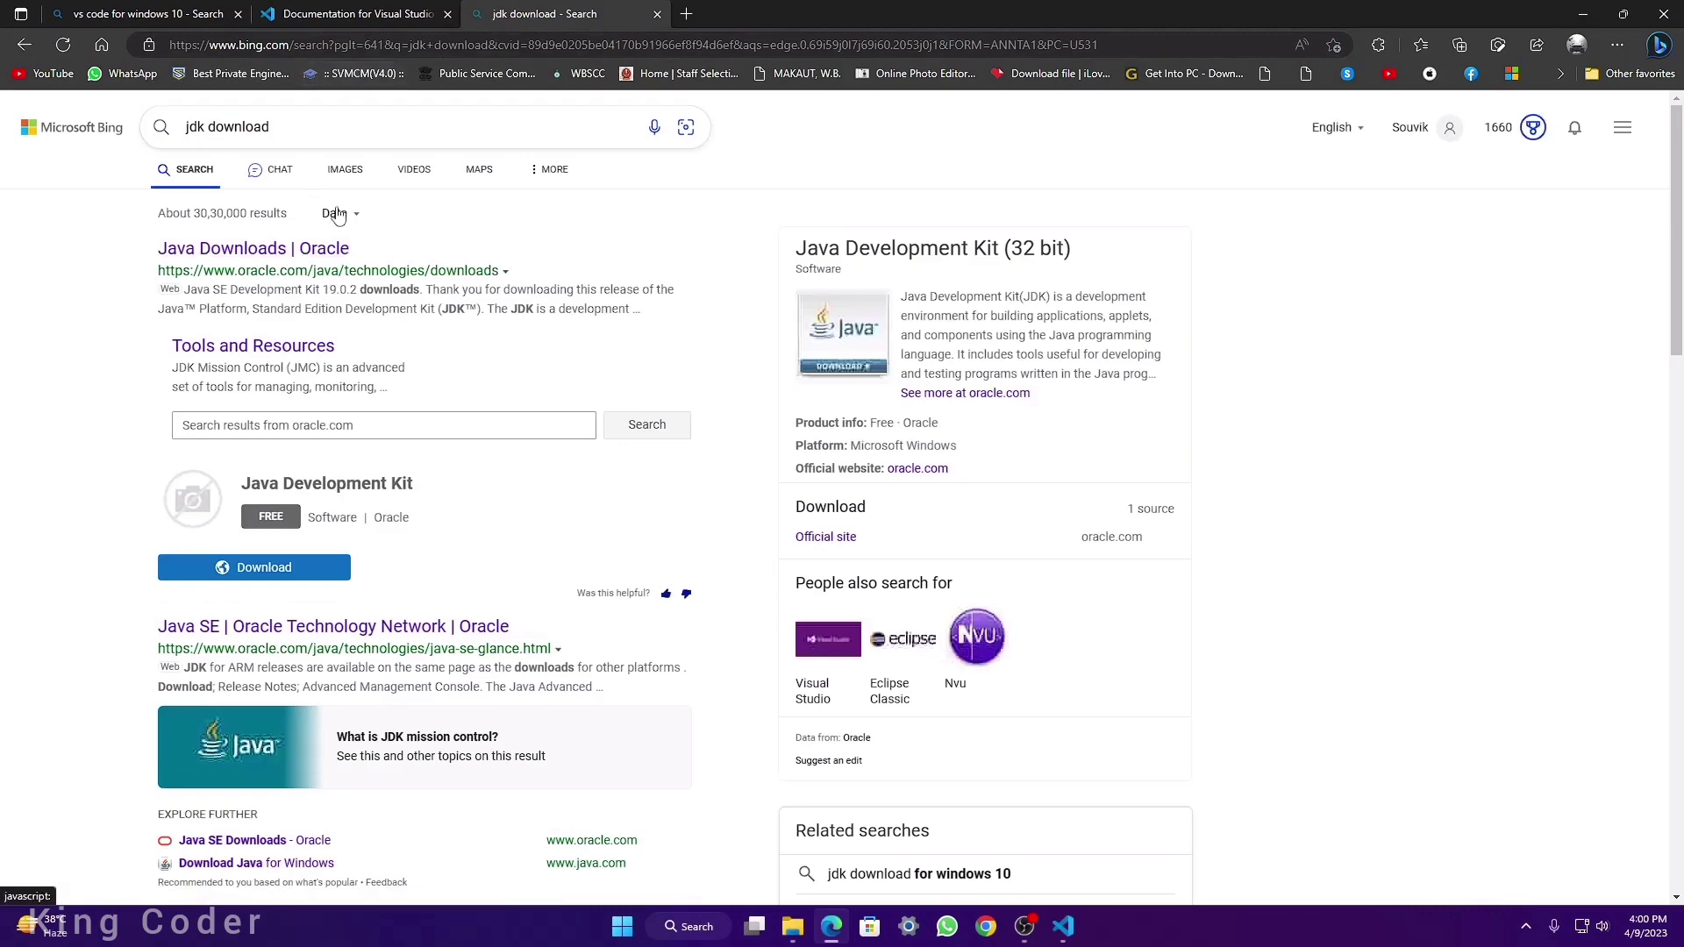
click(190, 253)
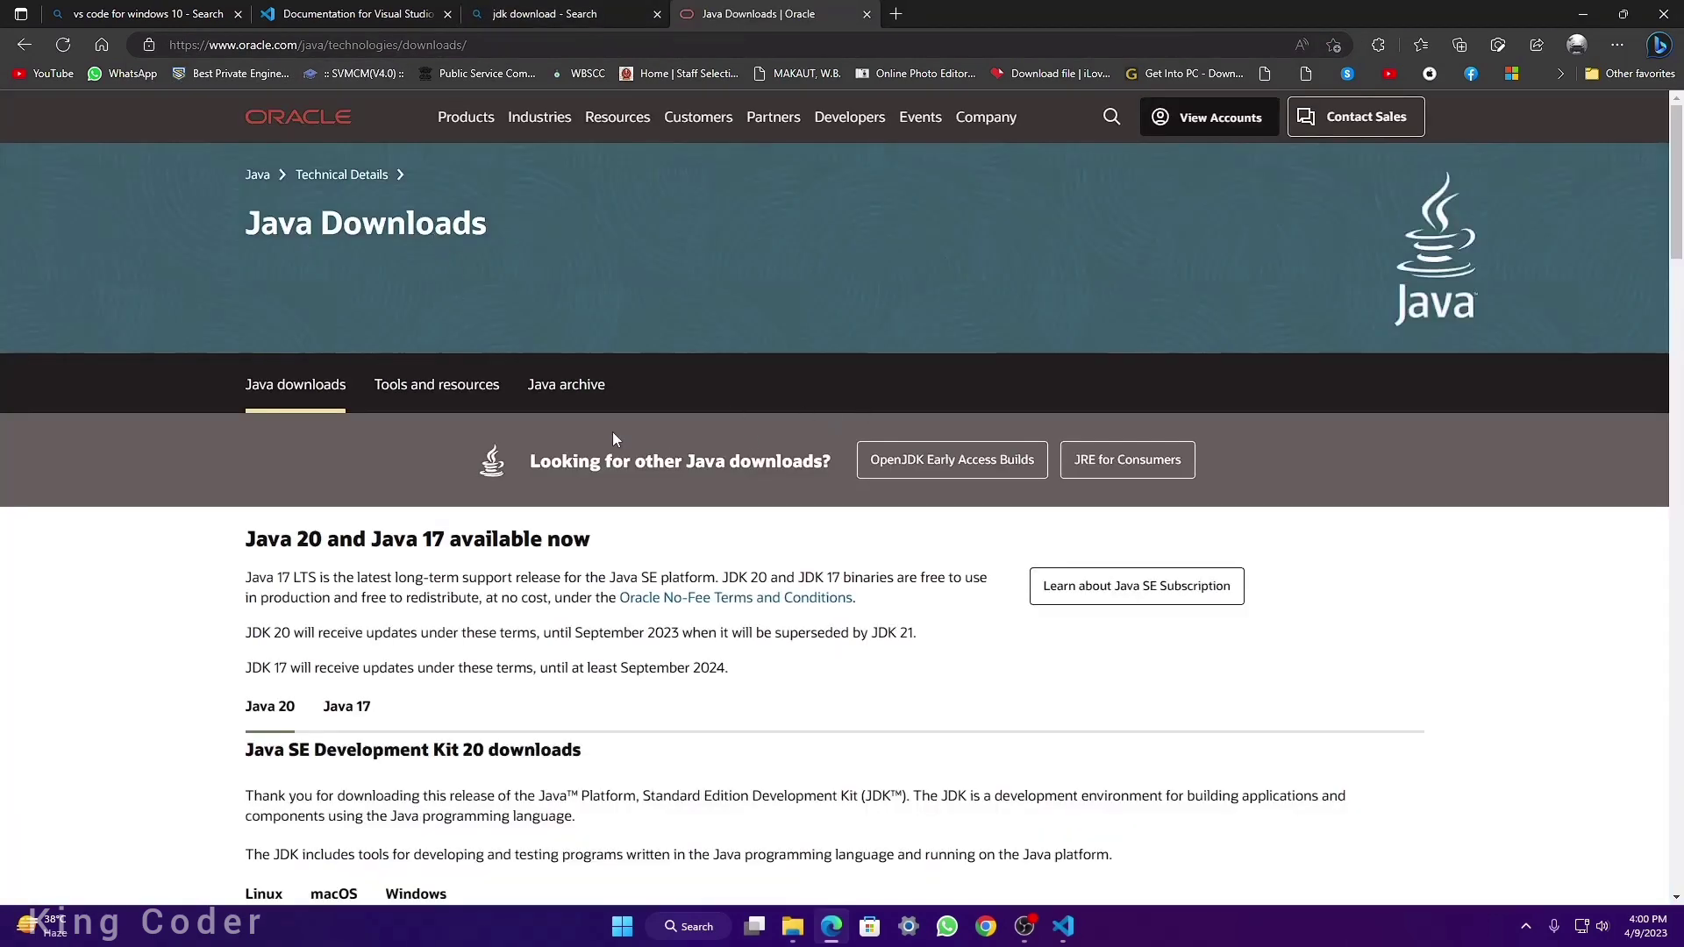
Step: Download the Windows x64 Installer (.exe) of Java SE Development Kit 20
scroll(614, 436, down, 4)
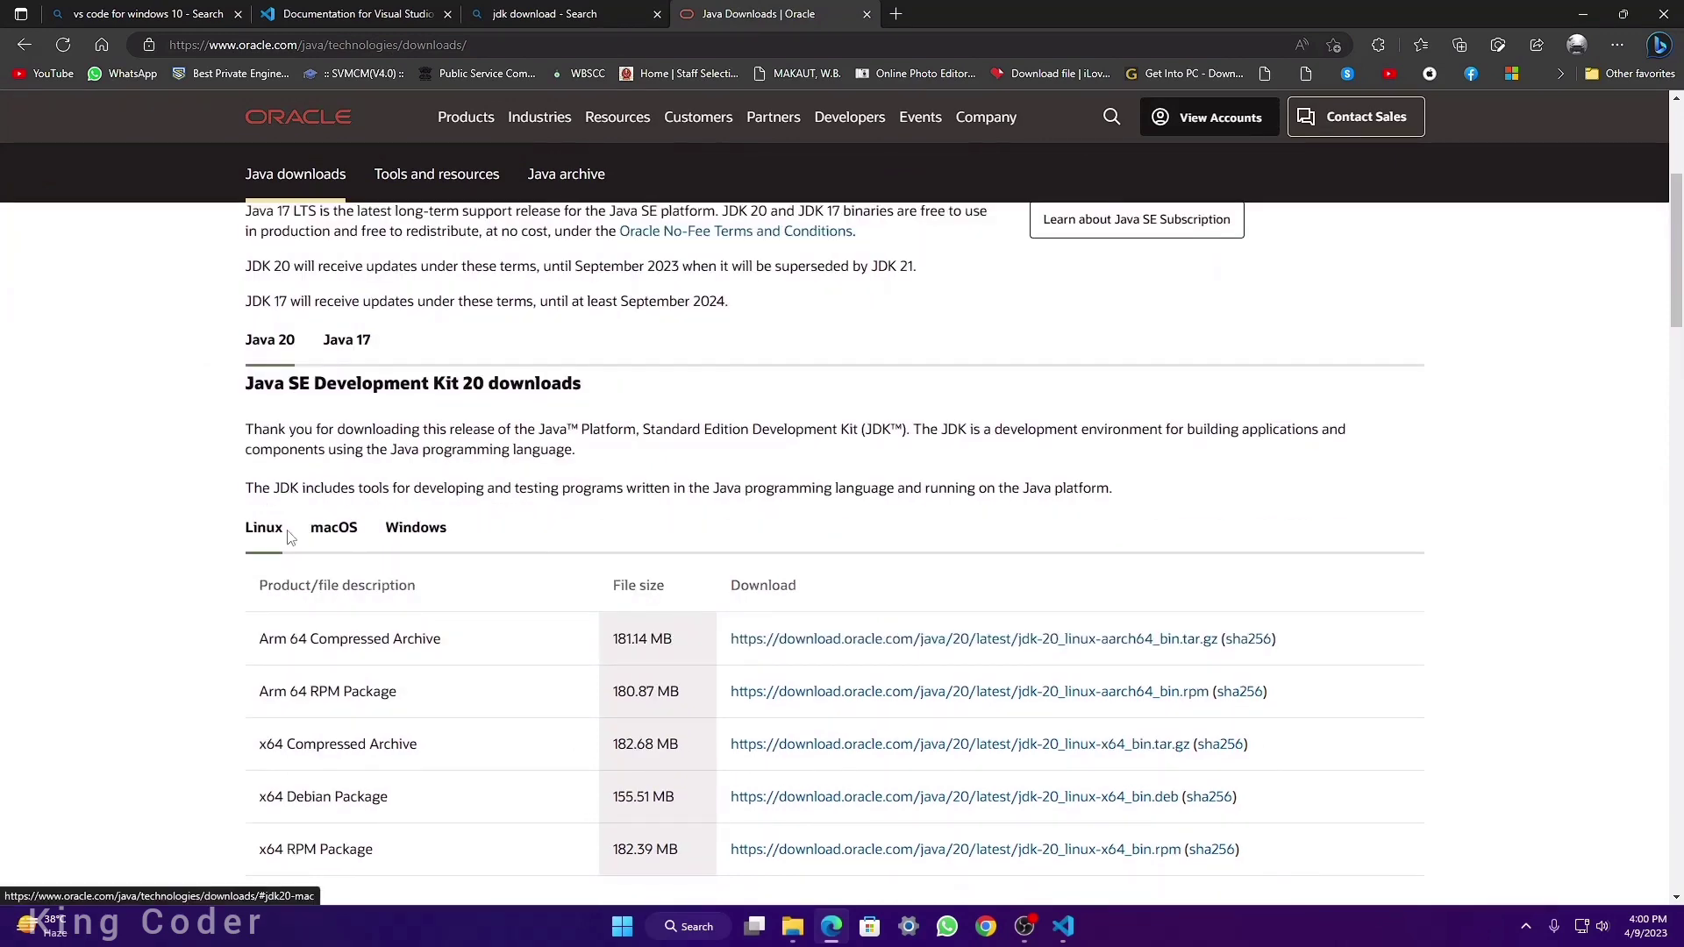
click(421, 527)
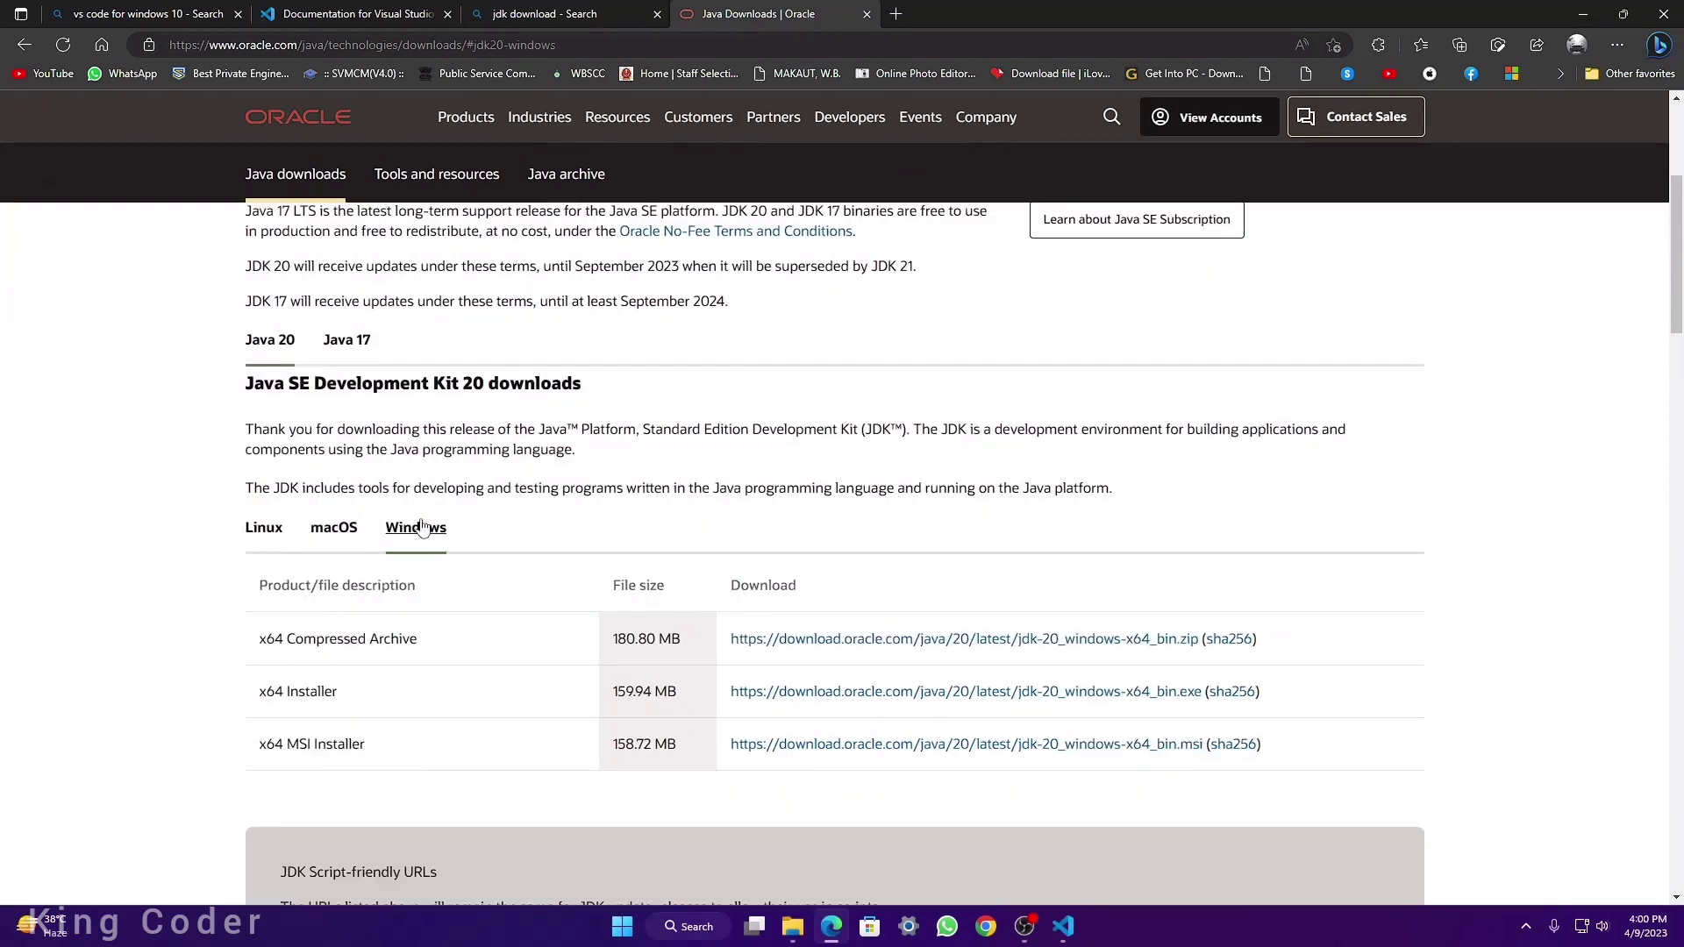
scroll(580, 478, down, 1)
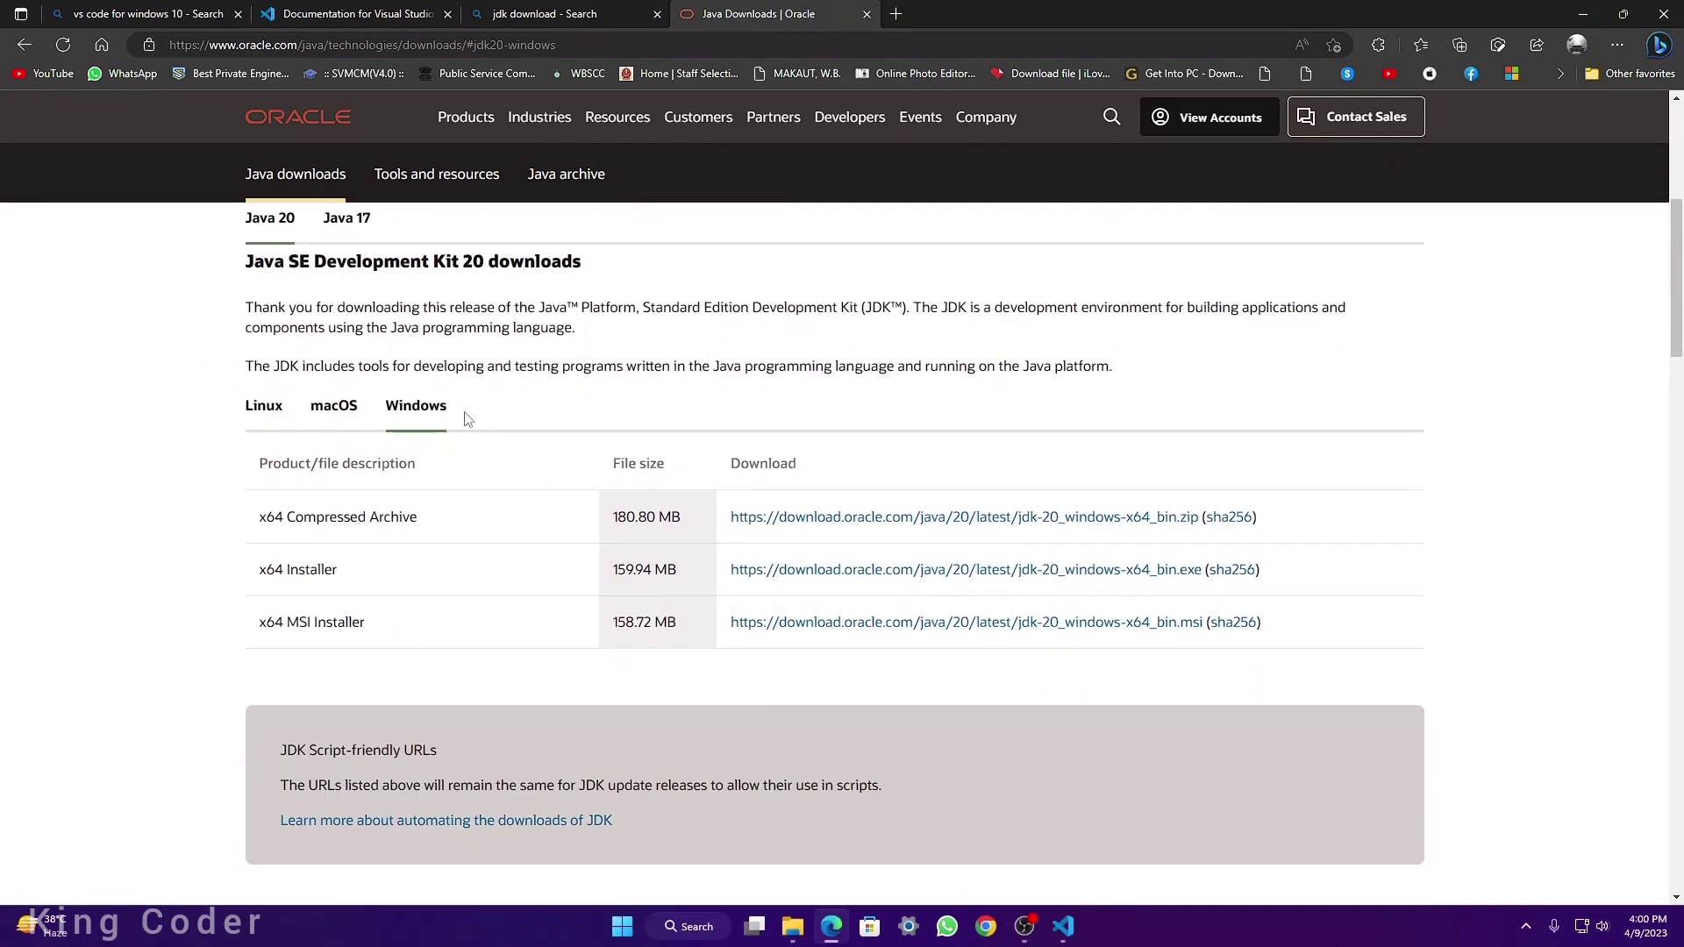
click(785, 569)
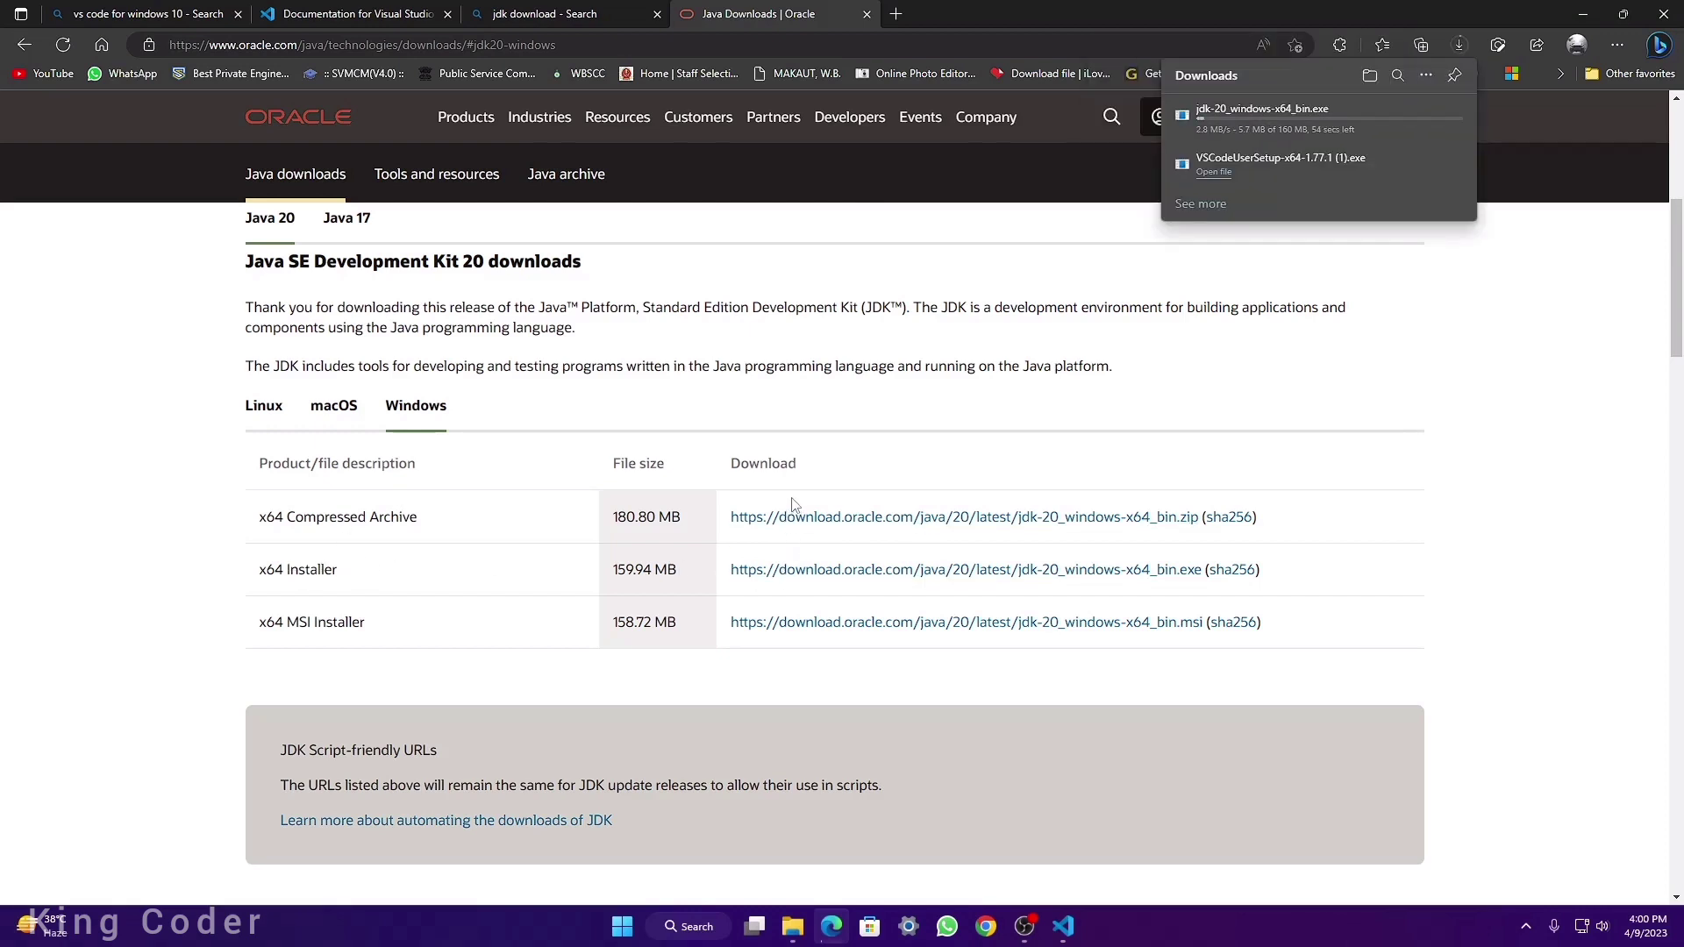
mouse_move(1272, 139)
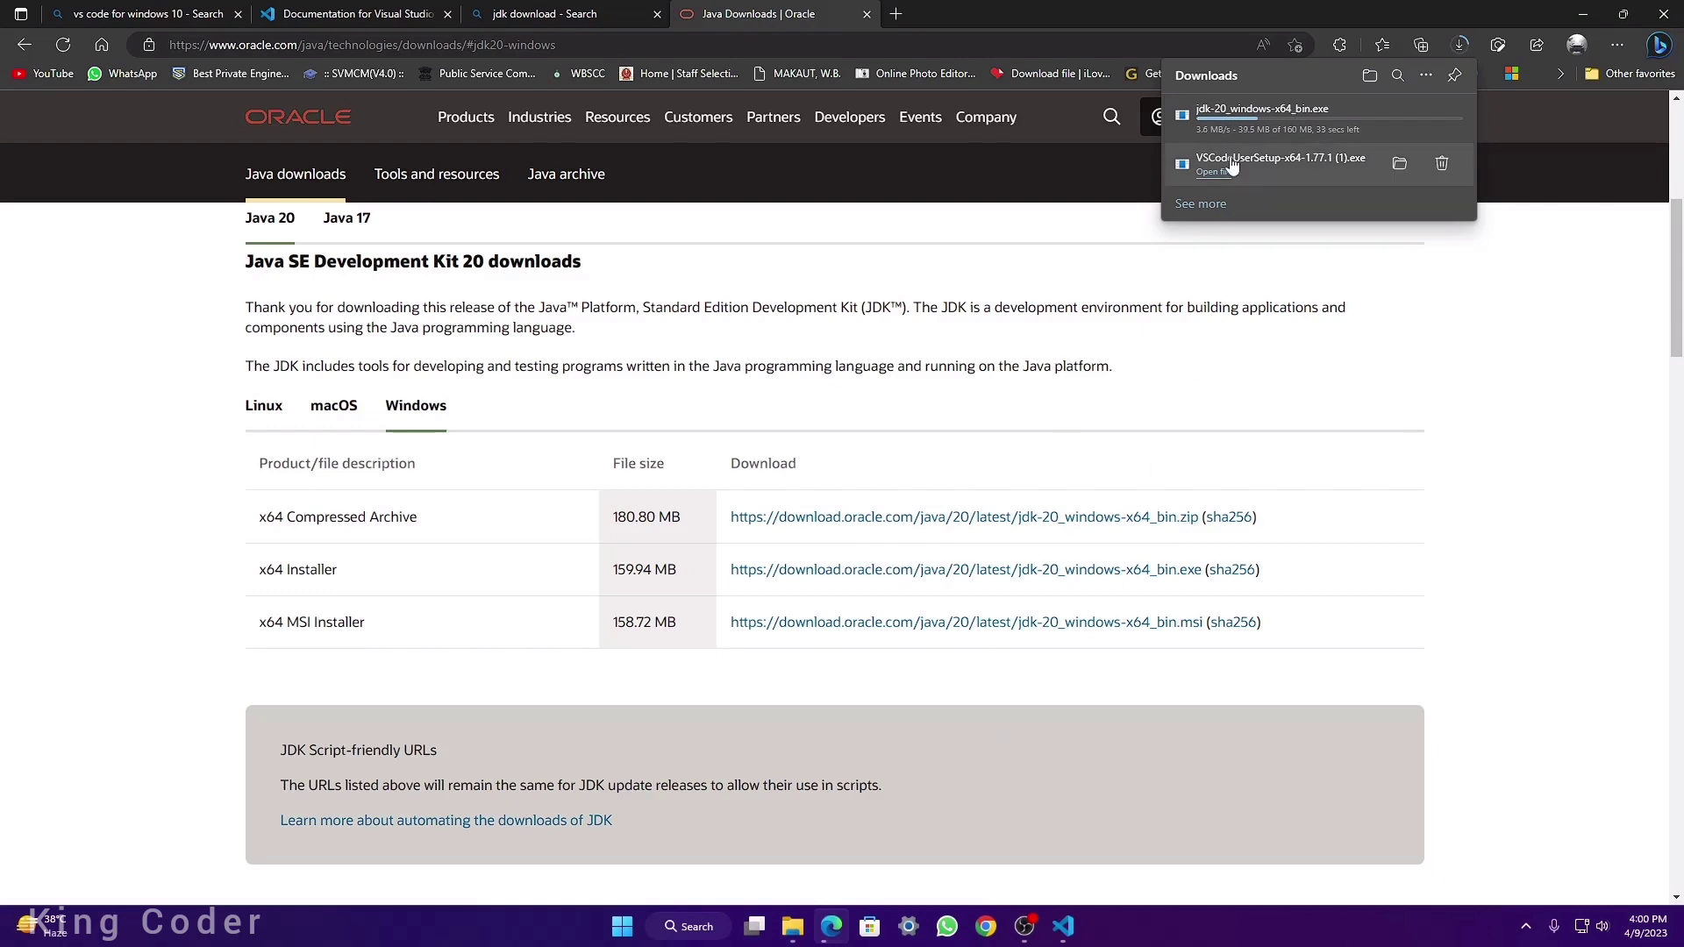
Step: Install Visual Studio Code by accepting the license agreement, keeping all additional tasks selected, and finishing setup with Launch Visual Studio Code enabled
click(1063, 925)
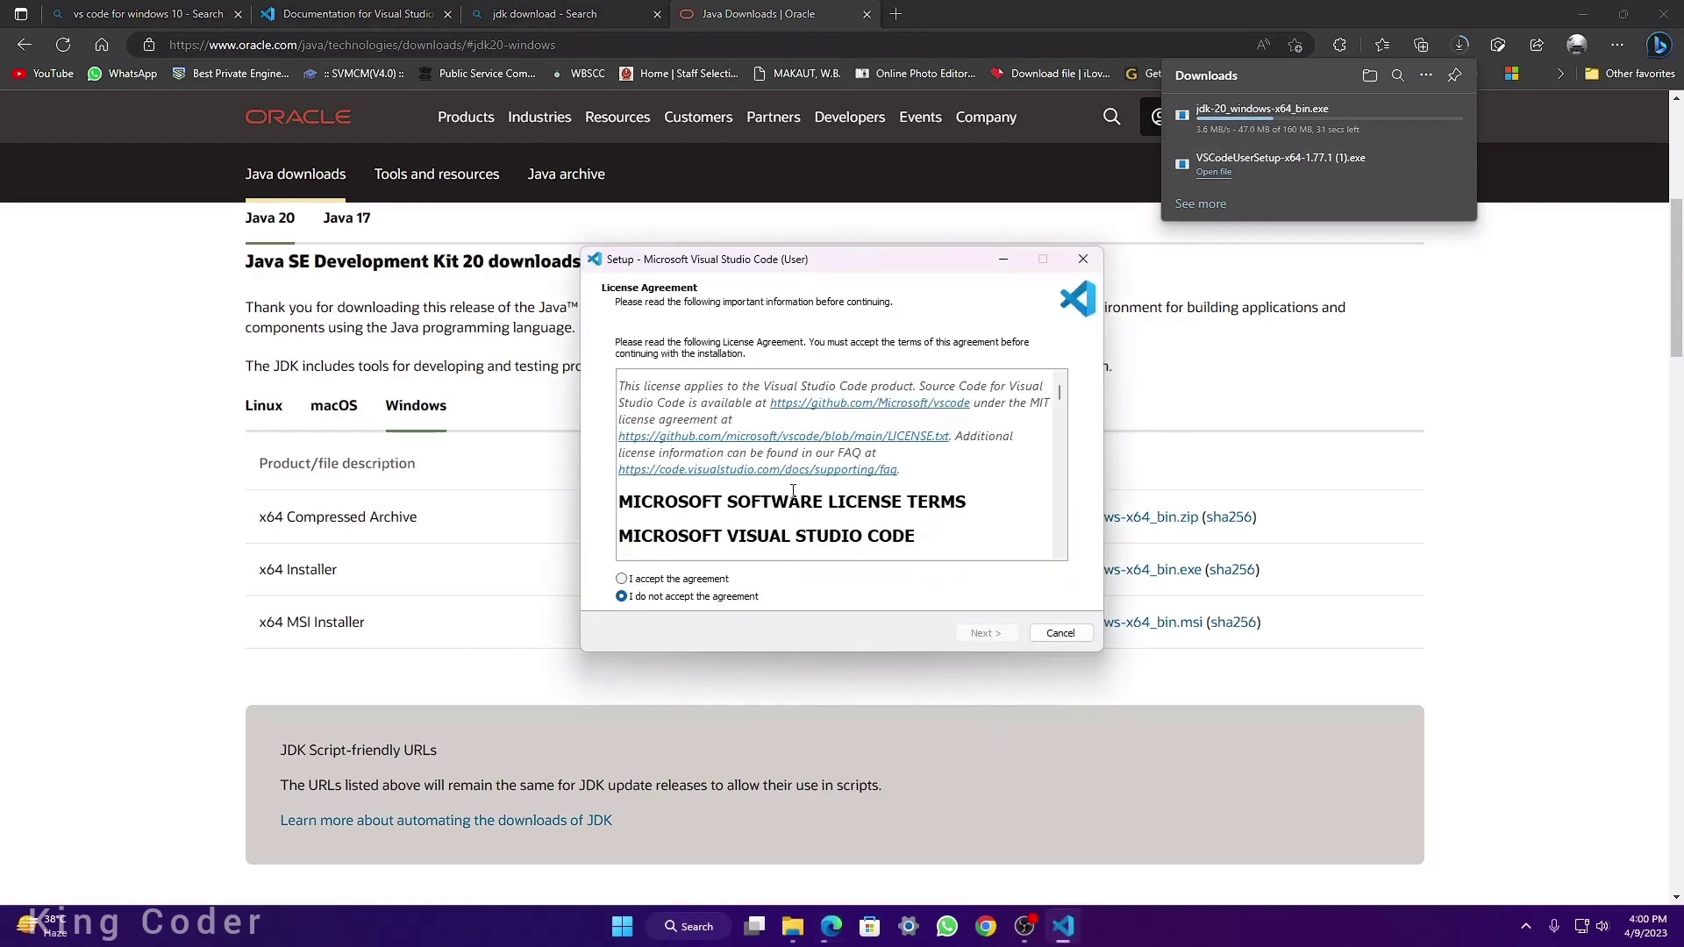
click(699, 580)
click(986, 628)
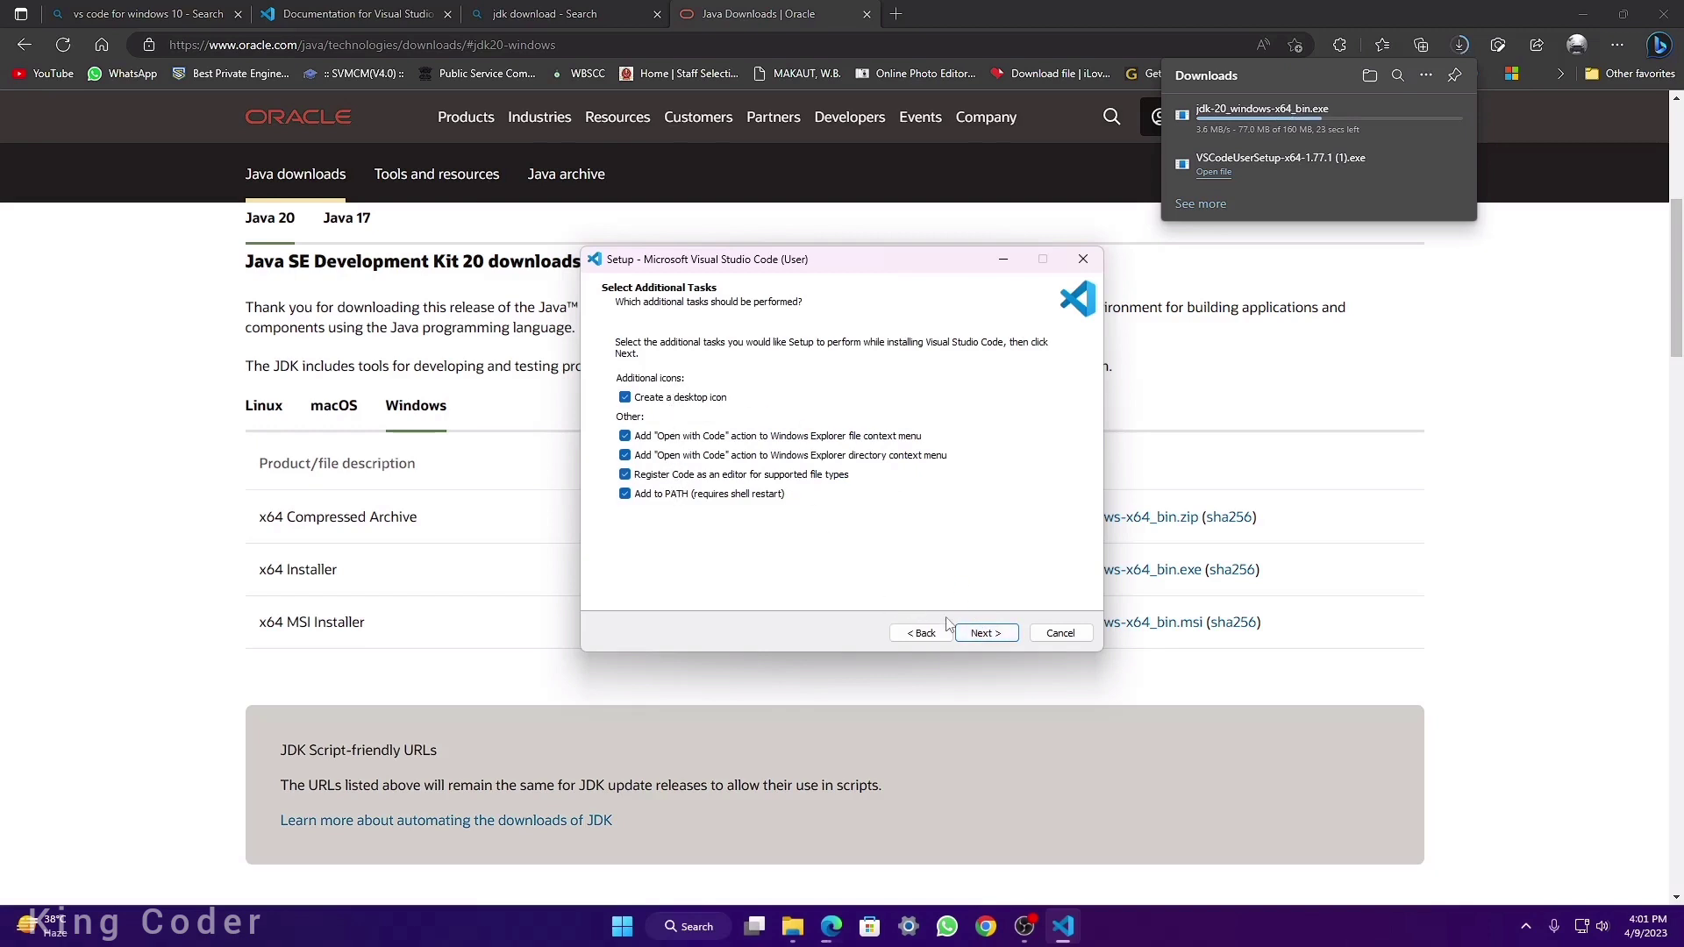
click(982, 643)
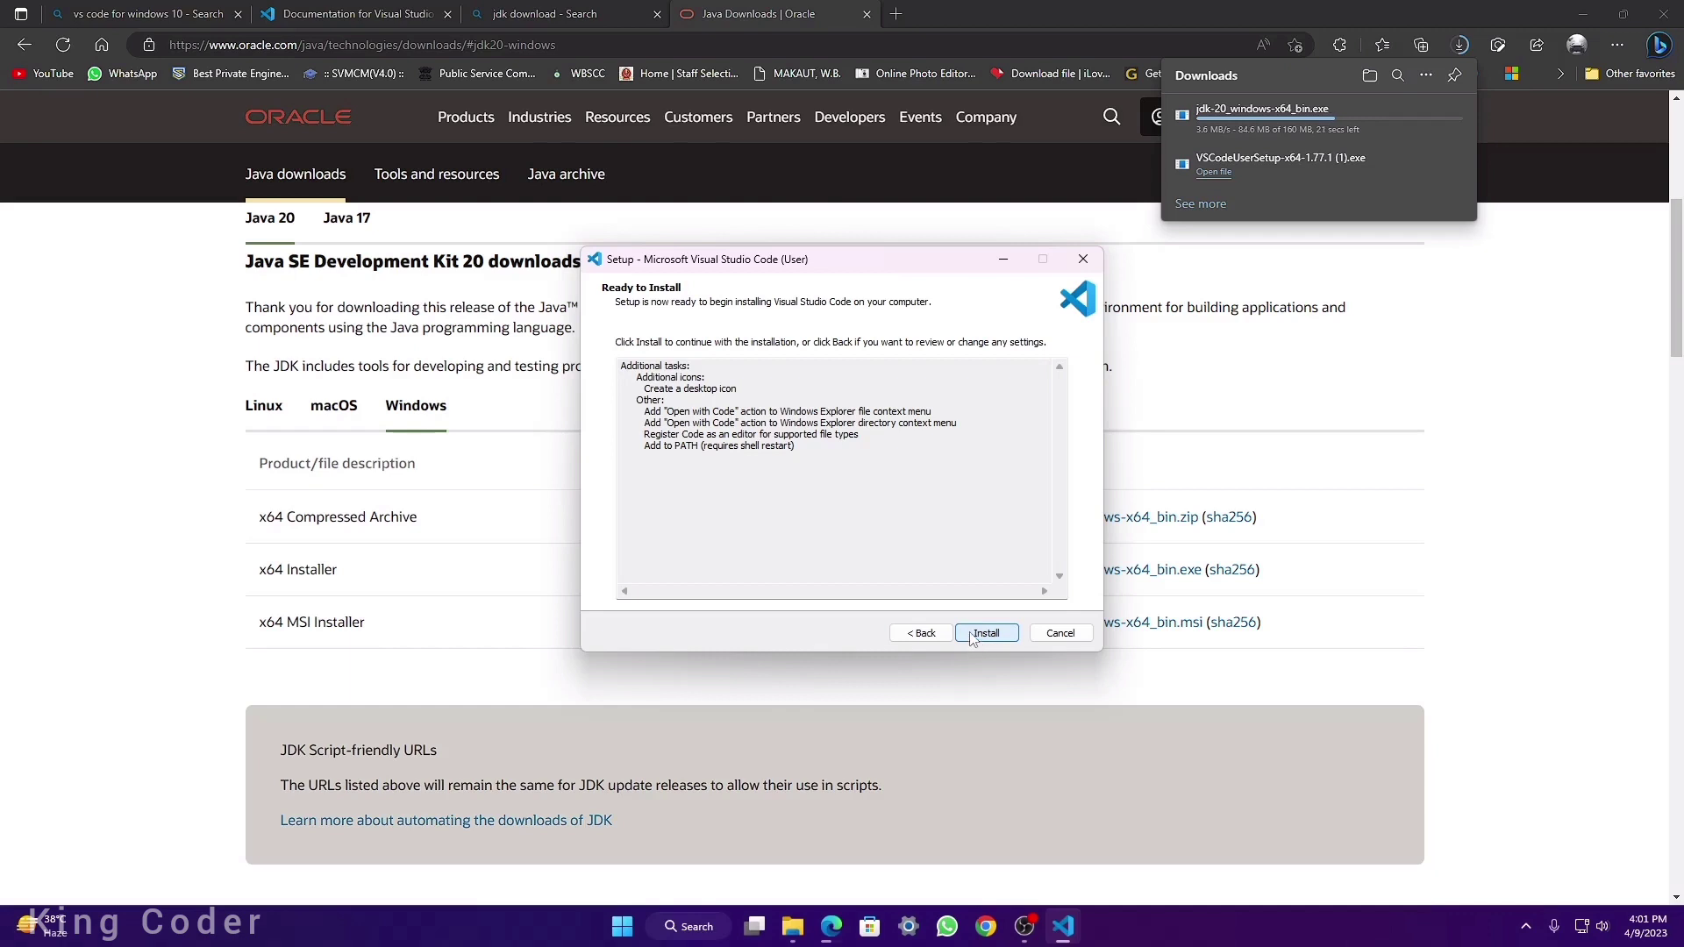
click(984, 634)
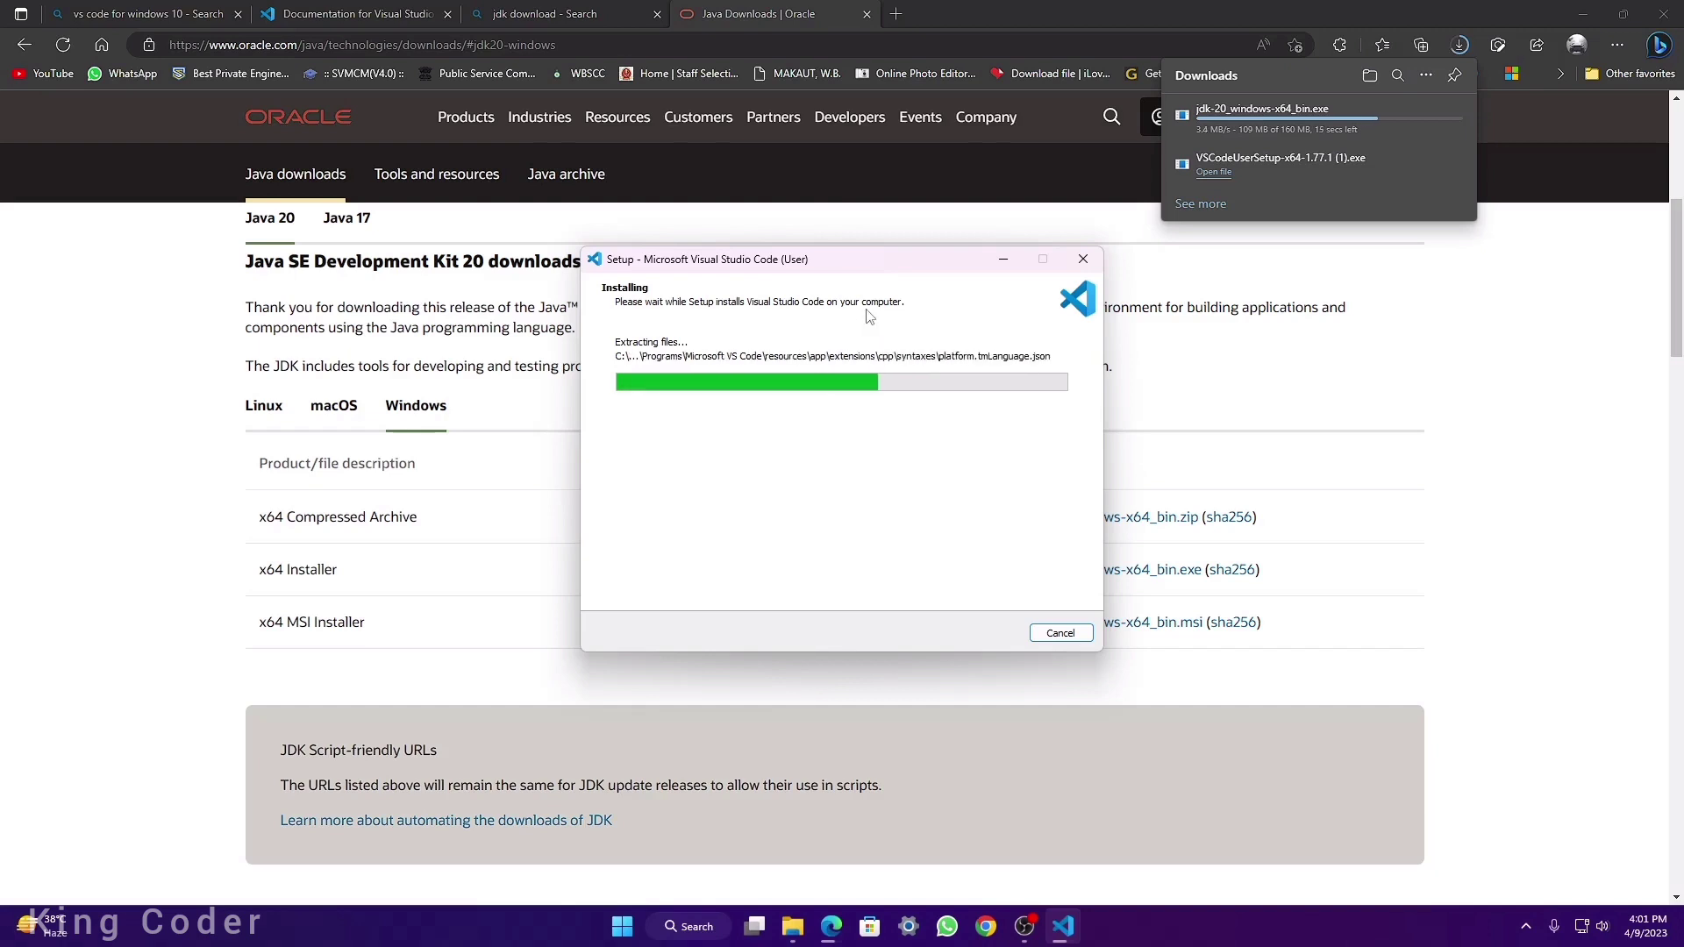
drag(868, 267, 884, 270)
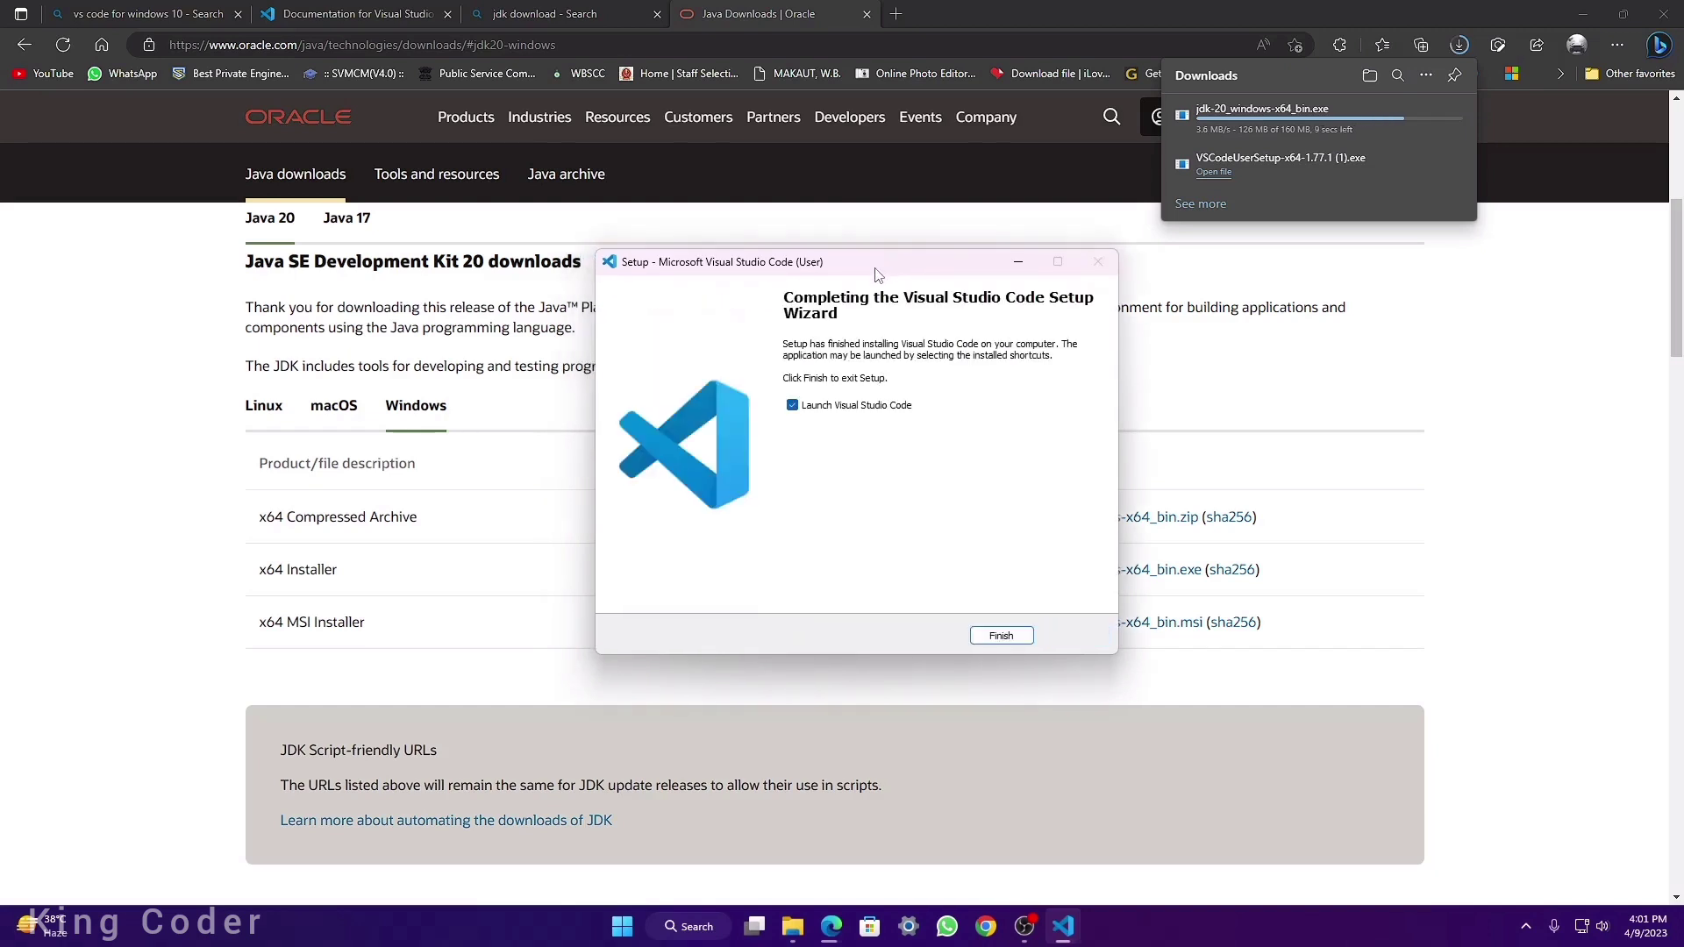
click(998, 633)
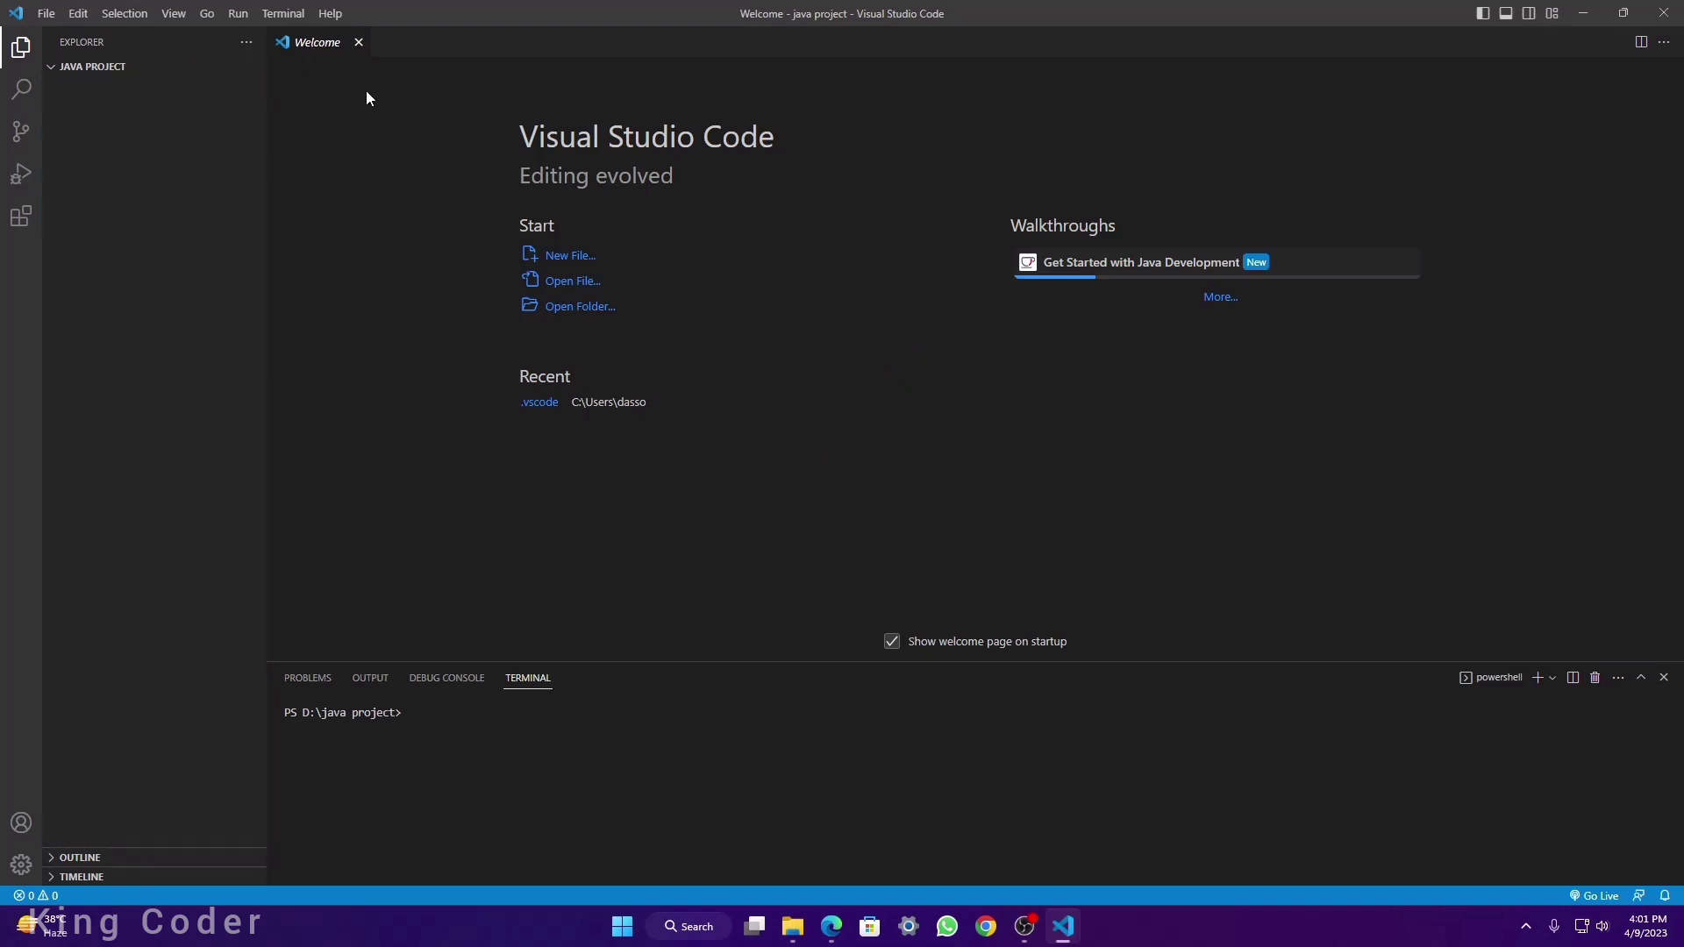
Step: Close the Visual Studio Code Welcome page and minimize the open windows to reach the desktop
click(357, 46)
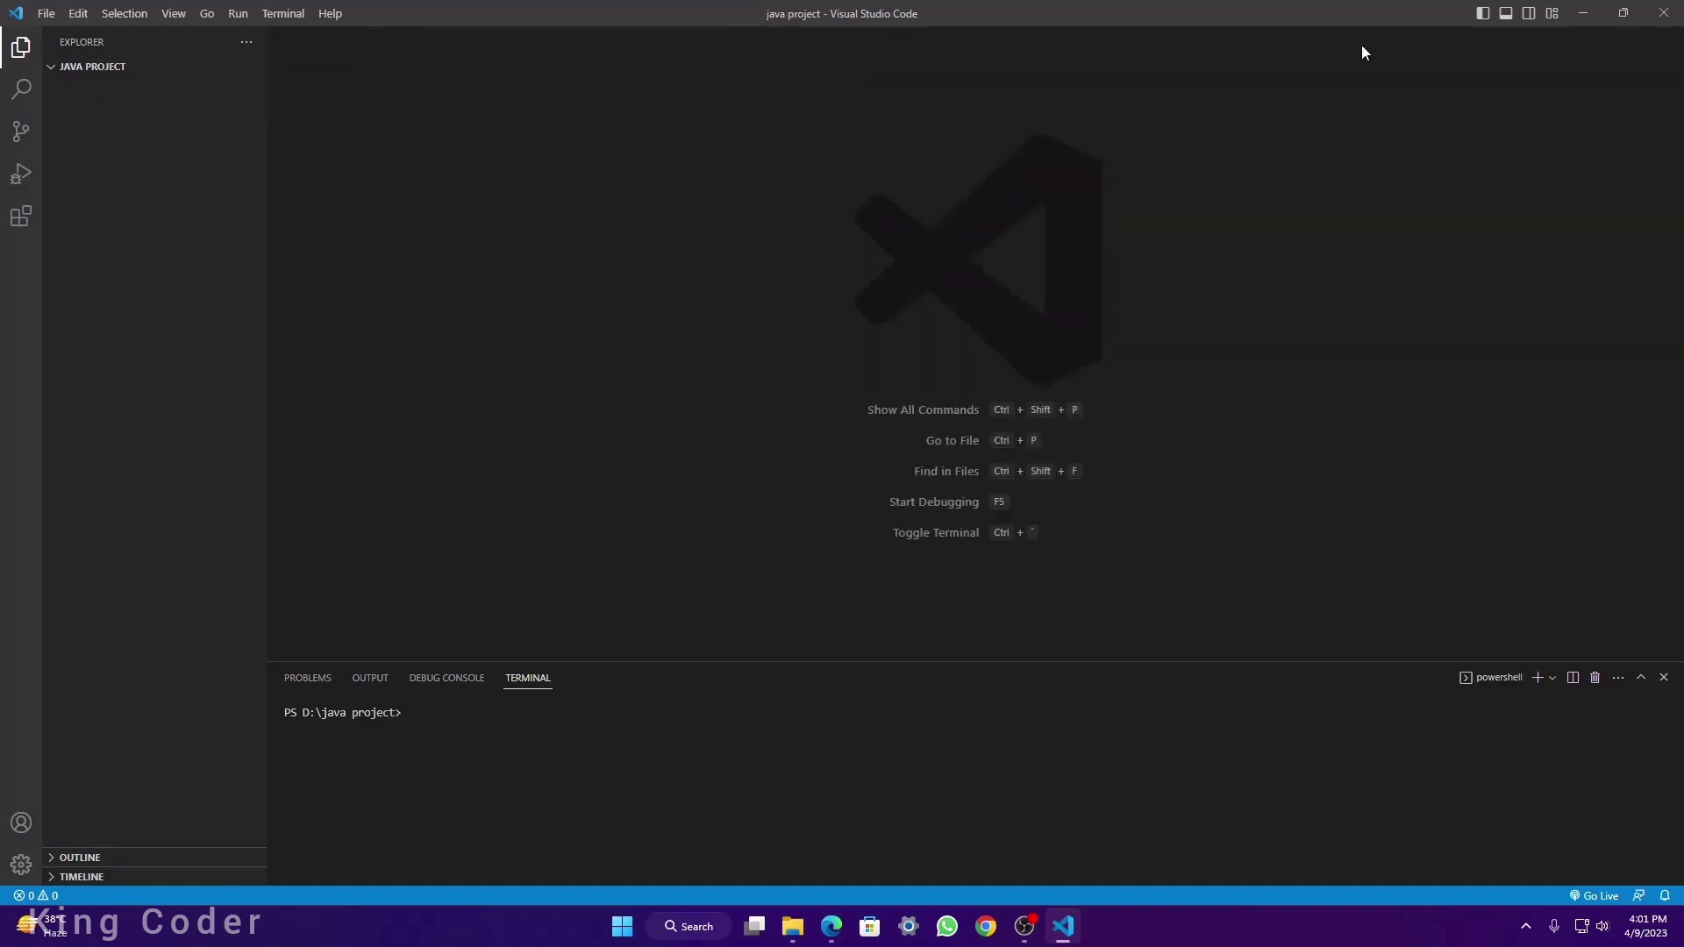
click(1583, 13)
click(1580, 11)
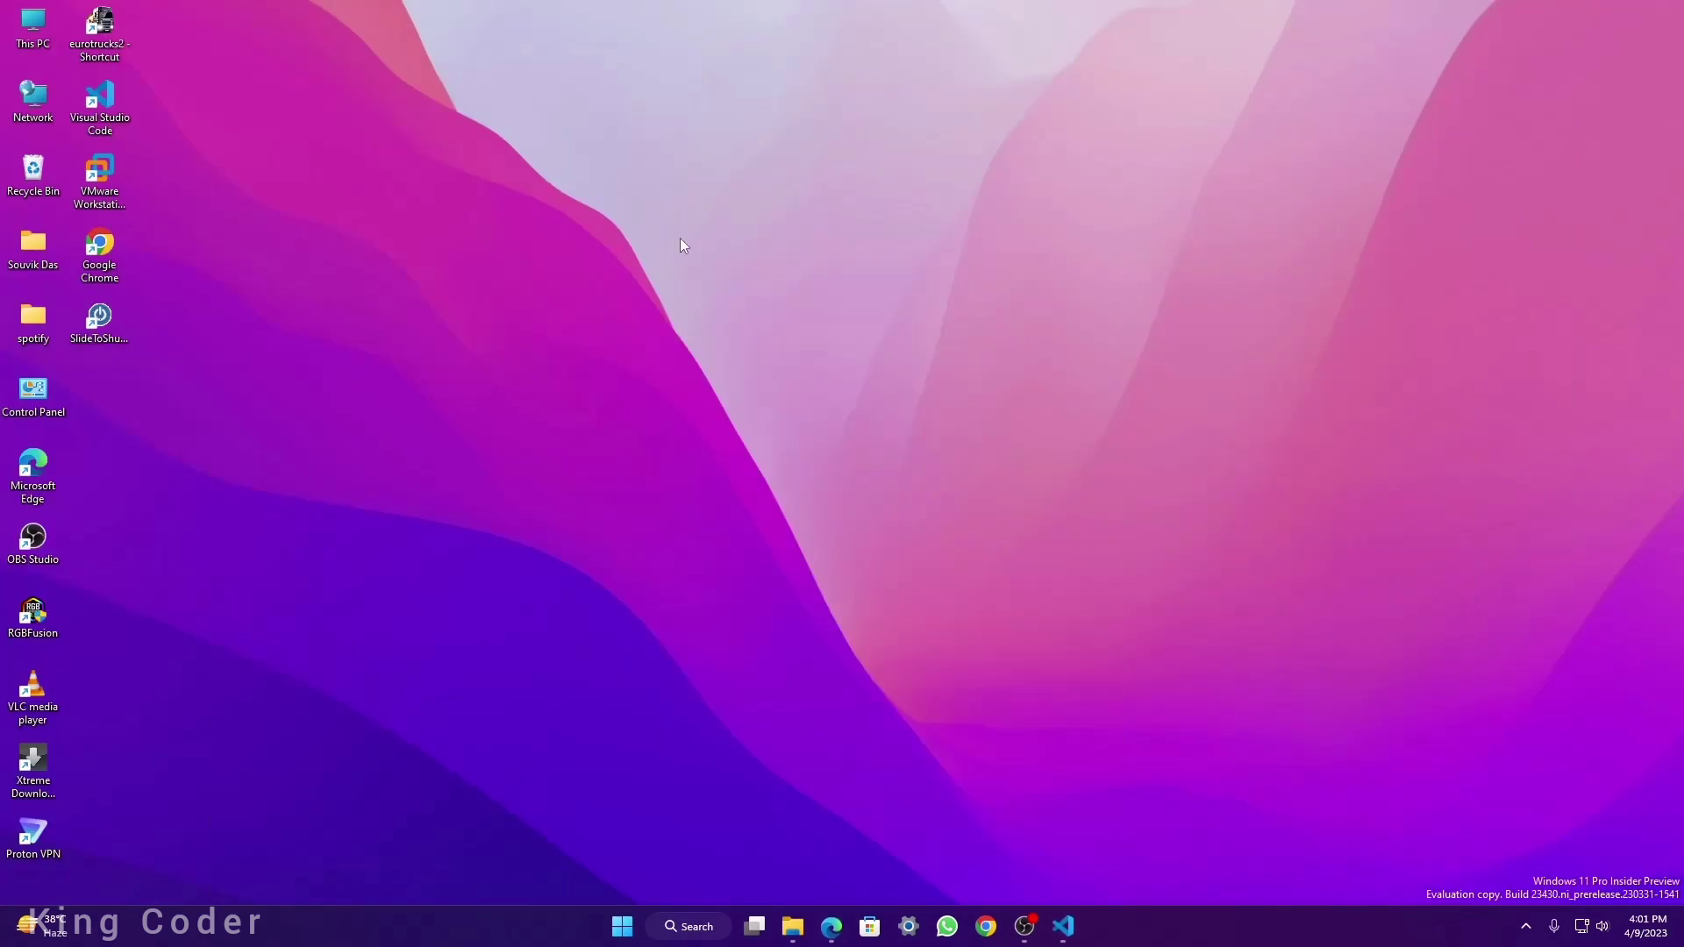
Step: Open the New Volume (D:) drive from This PC in File Explorer
double_click(33, 31)
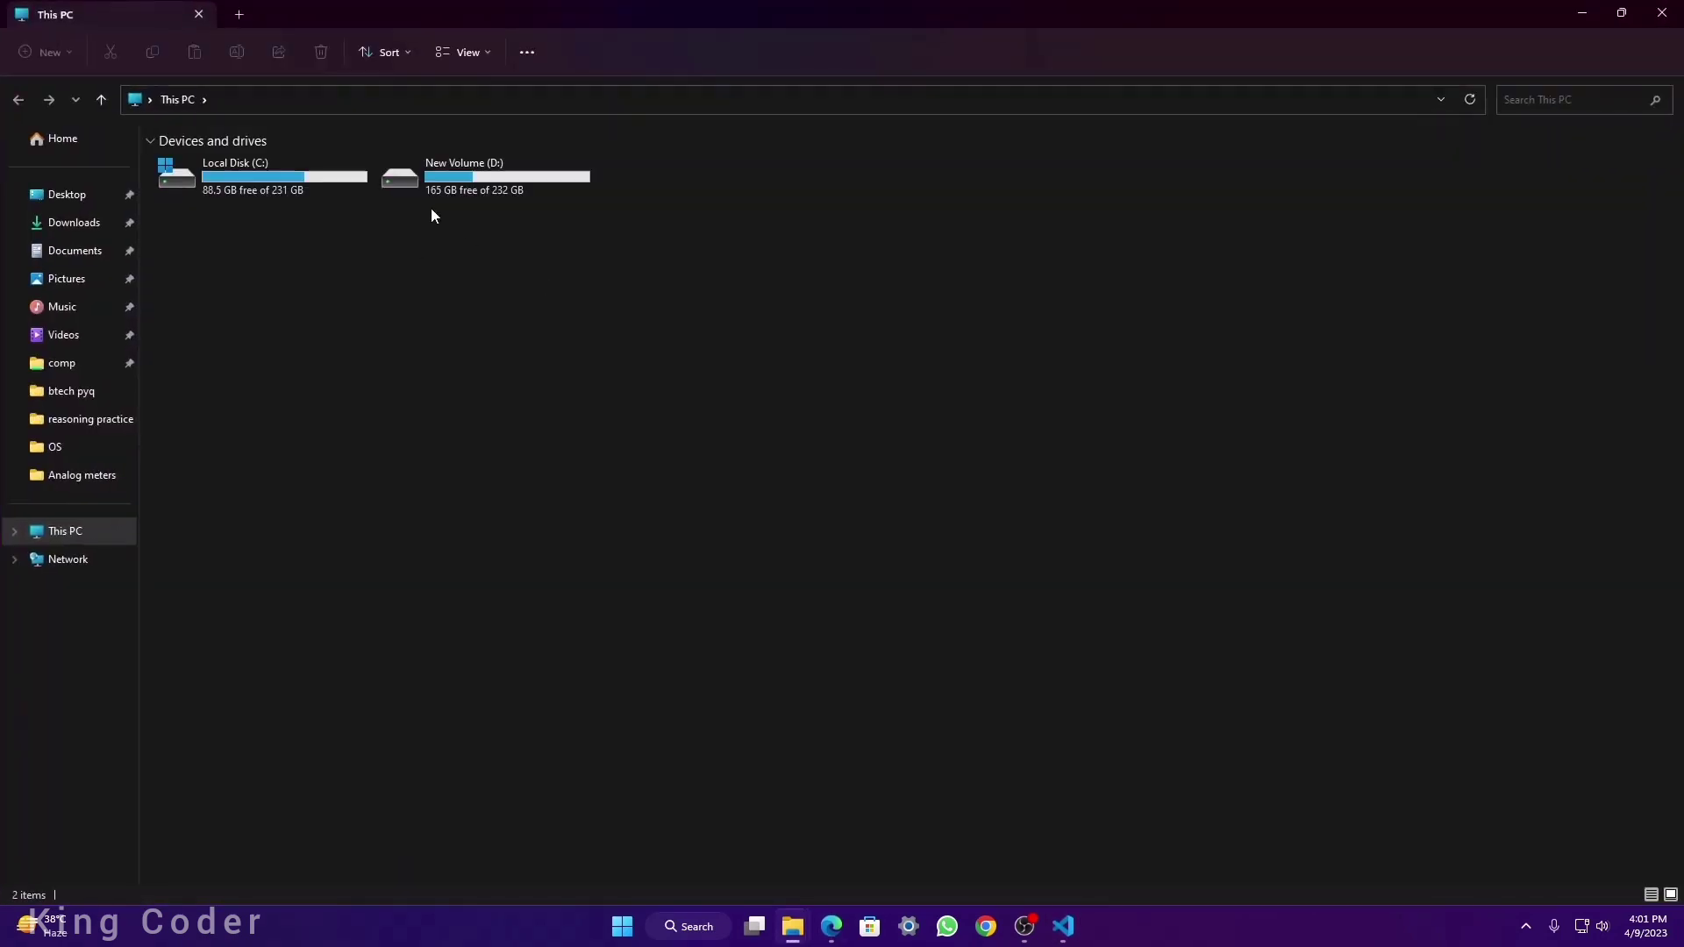
double_click(523, 193)
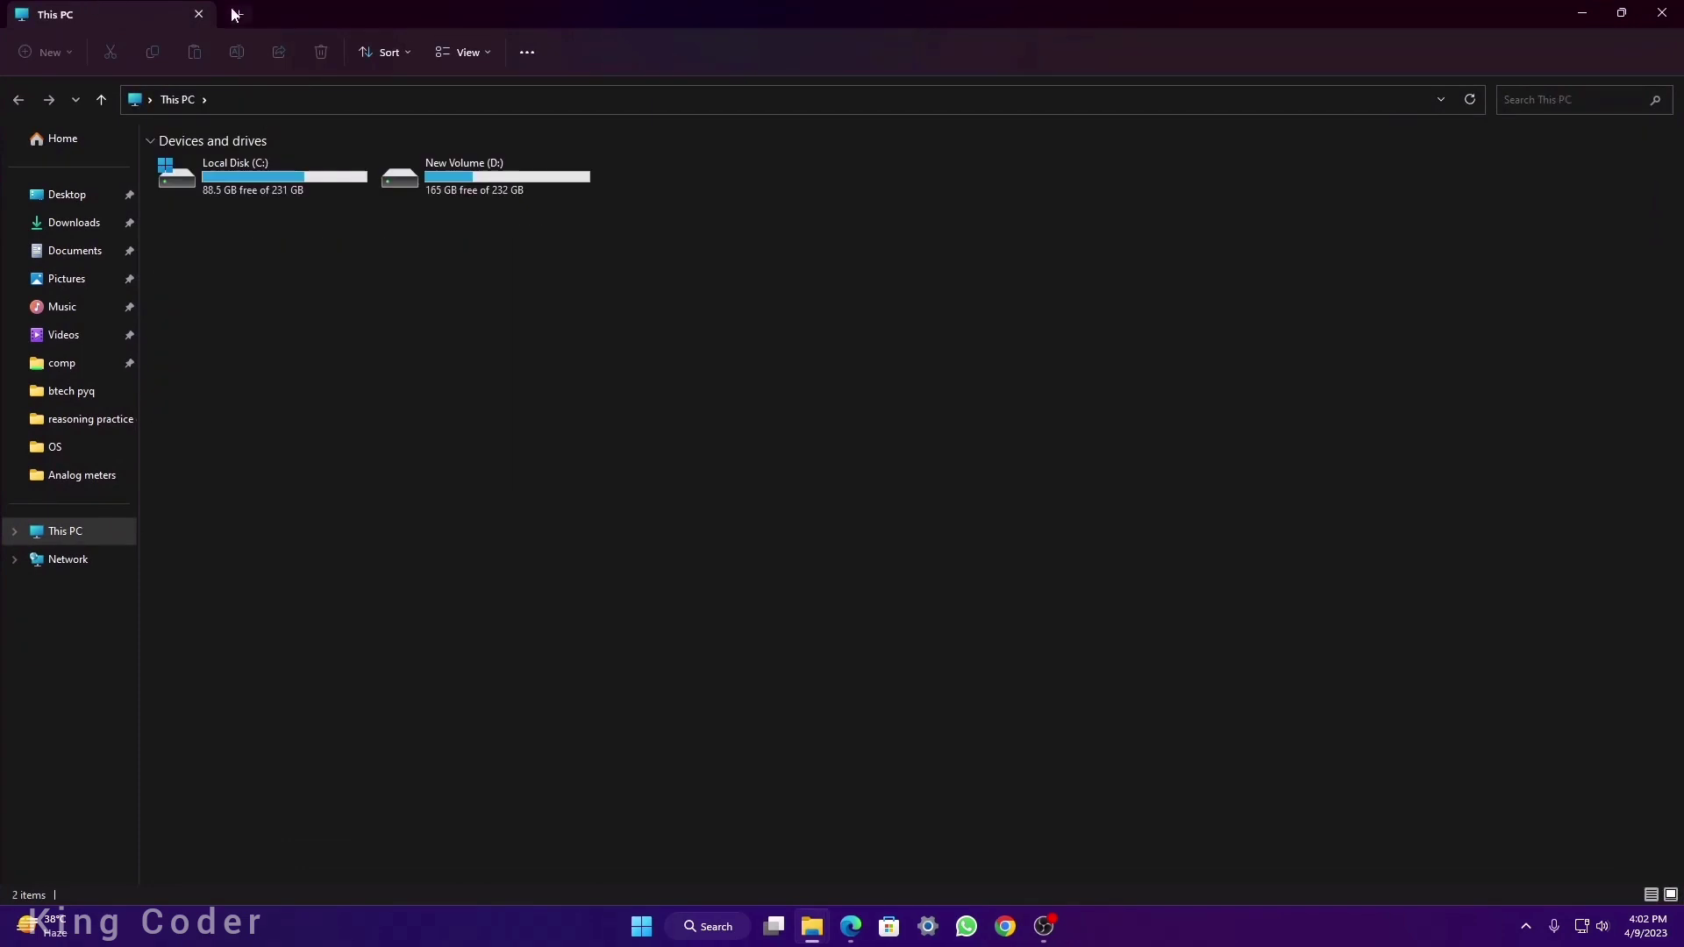
double_click(444, 186)
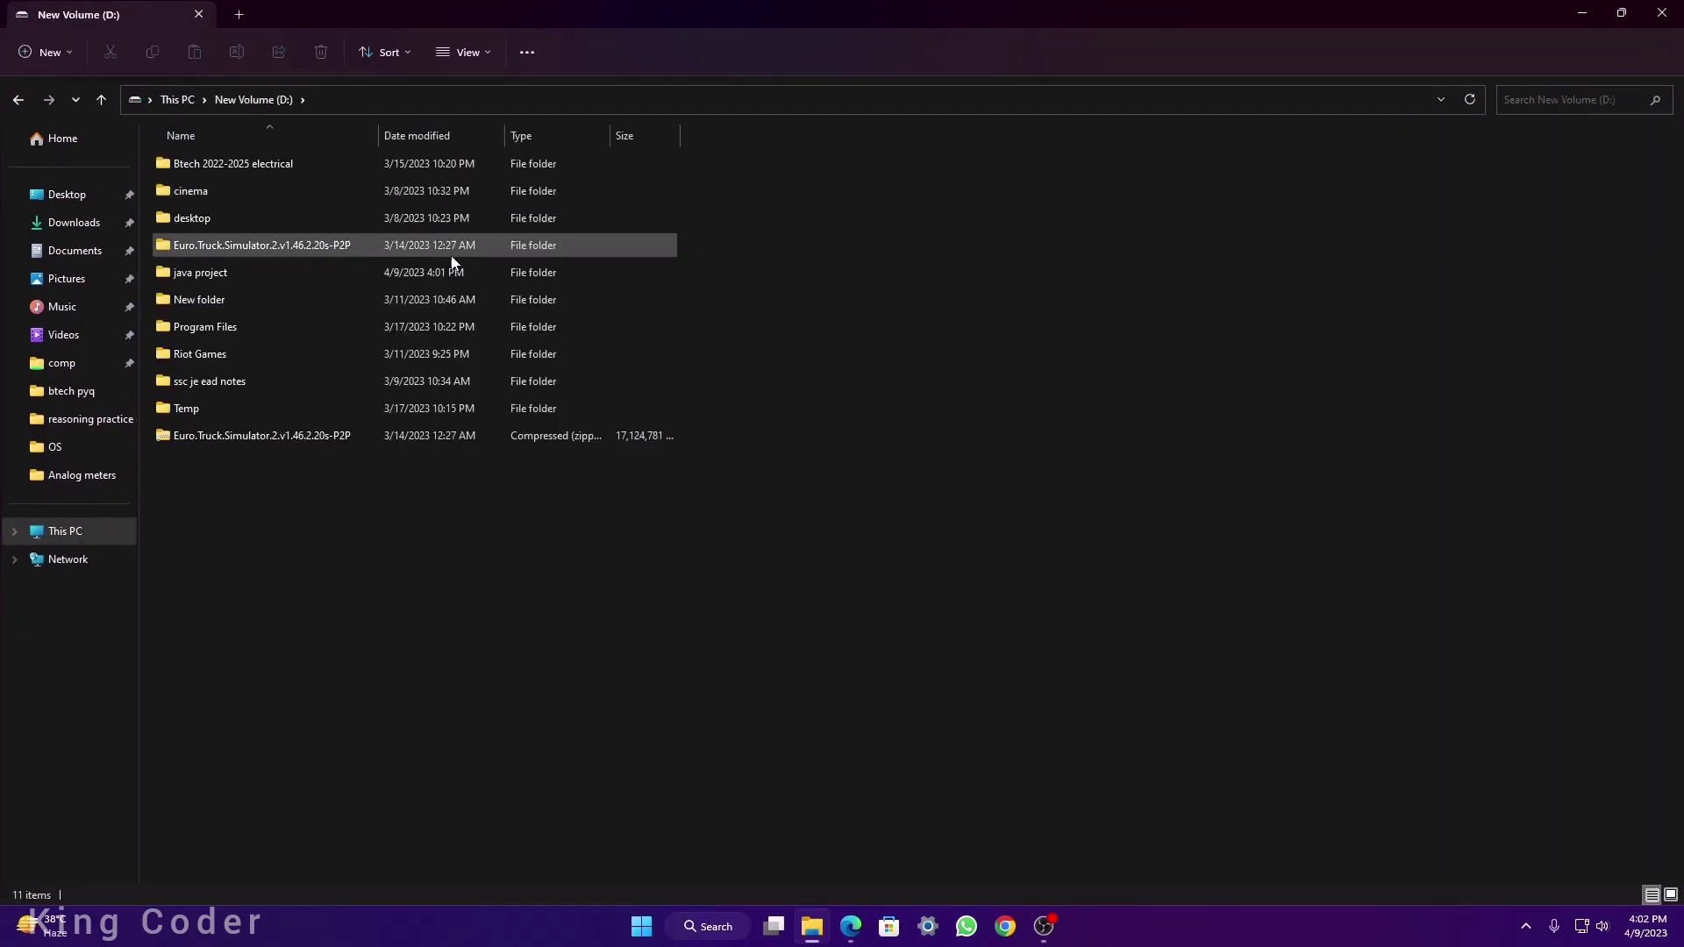
Step: Create a folder named "java project" on drive D and merge it with the existing folder of that name
right_click(911, 315)
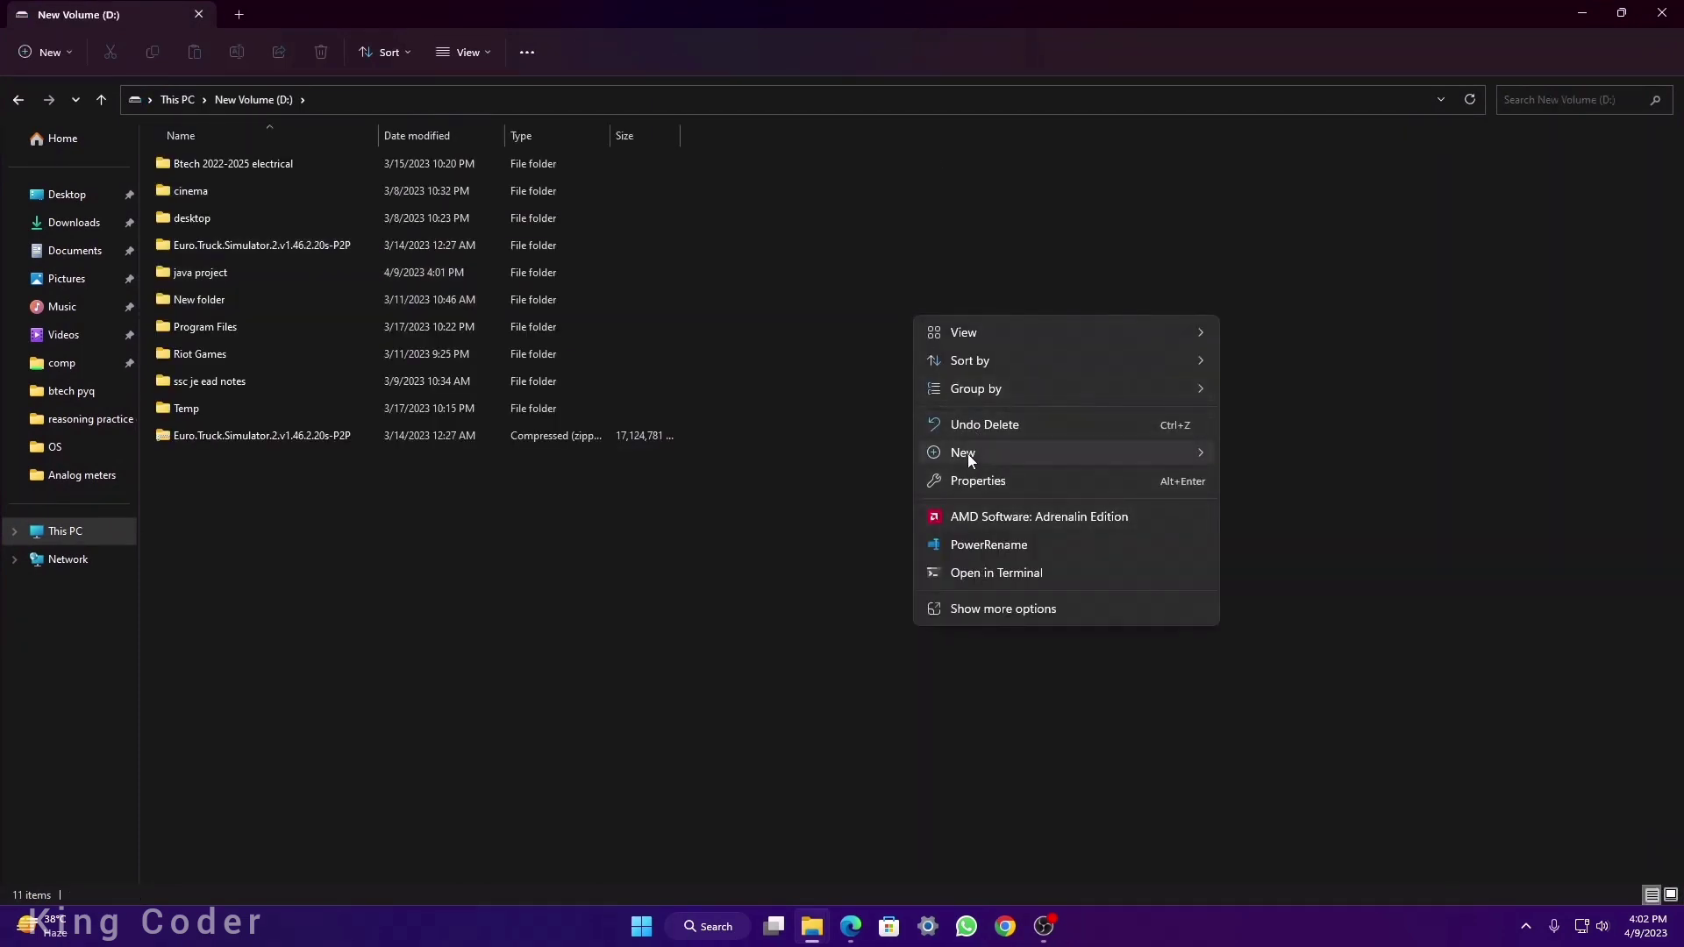
mouse_move(982, 455)
click(1268, 456)
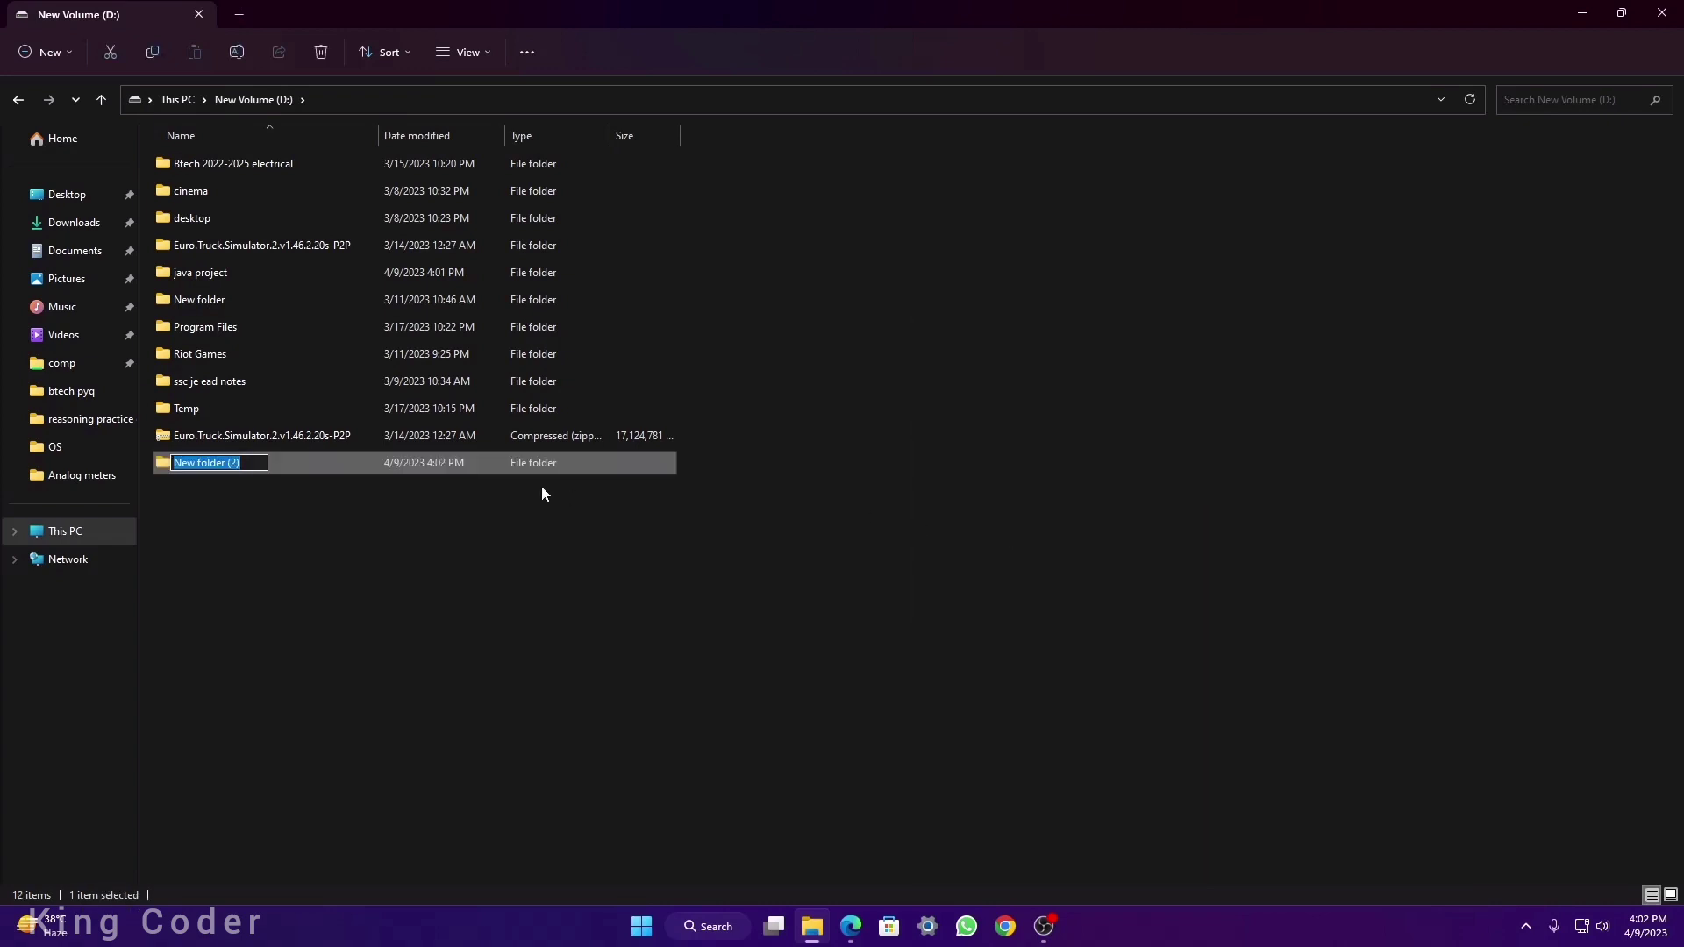
text(java project)
key(Return)
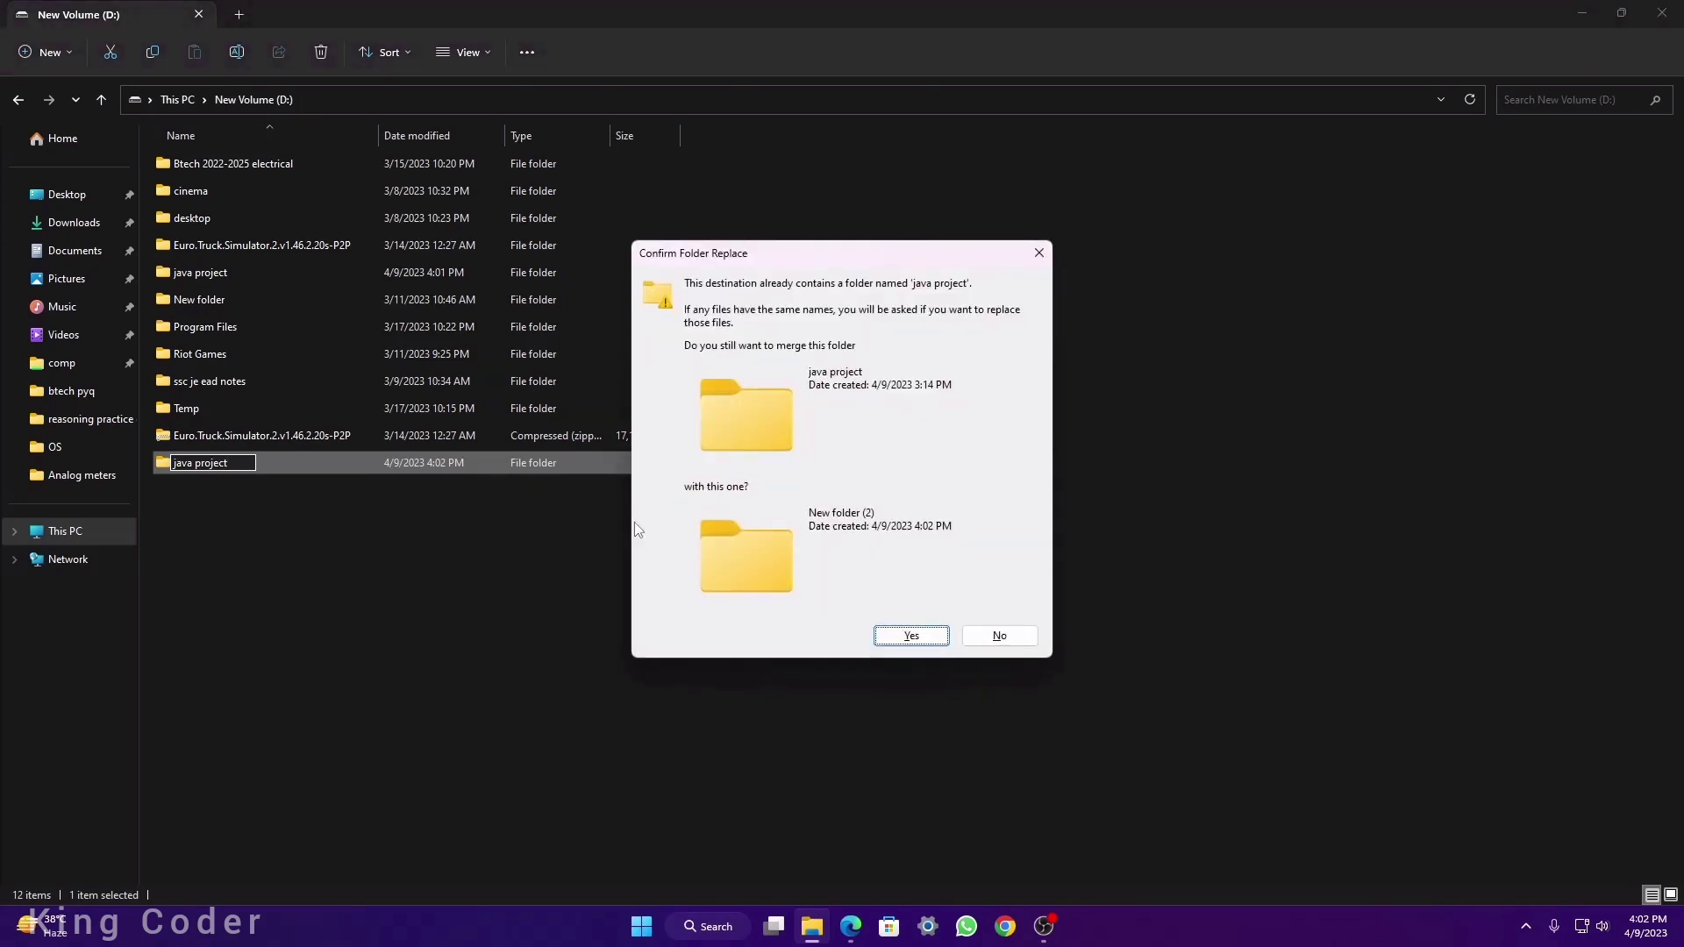
click(887, 634)
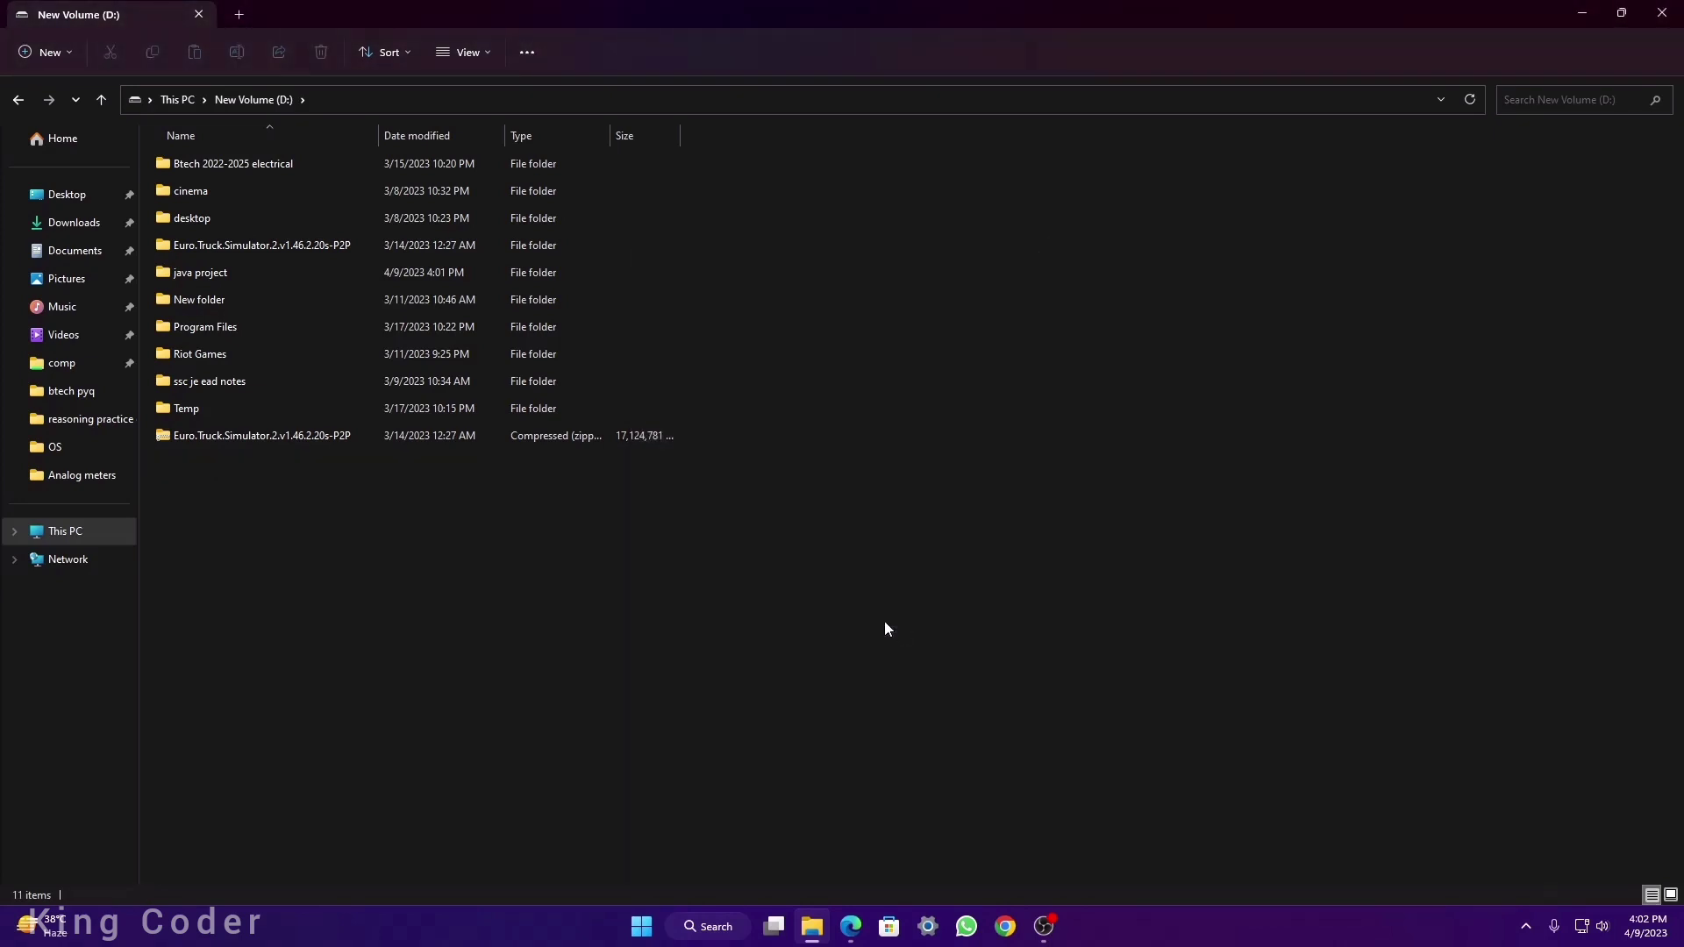
Step: Open the java project folder on drive D in Visual Studio Code and close the Welcome page
double_click(198, 275)
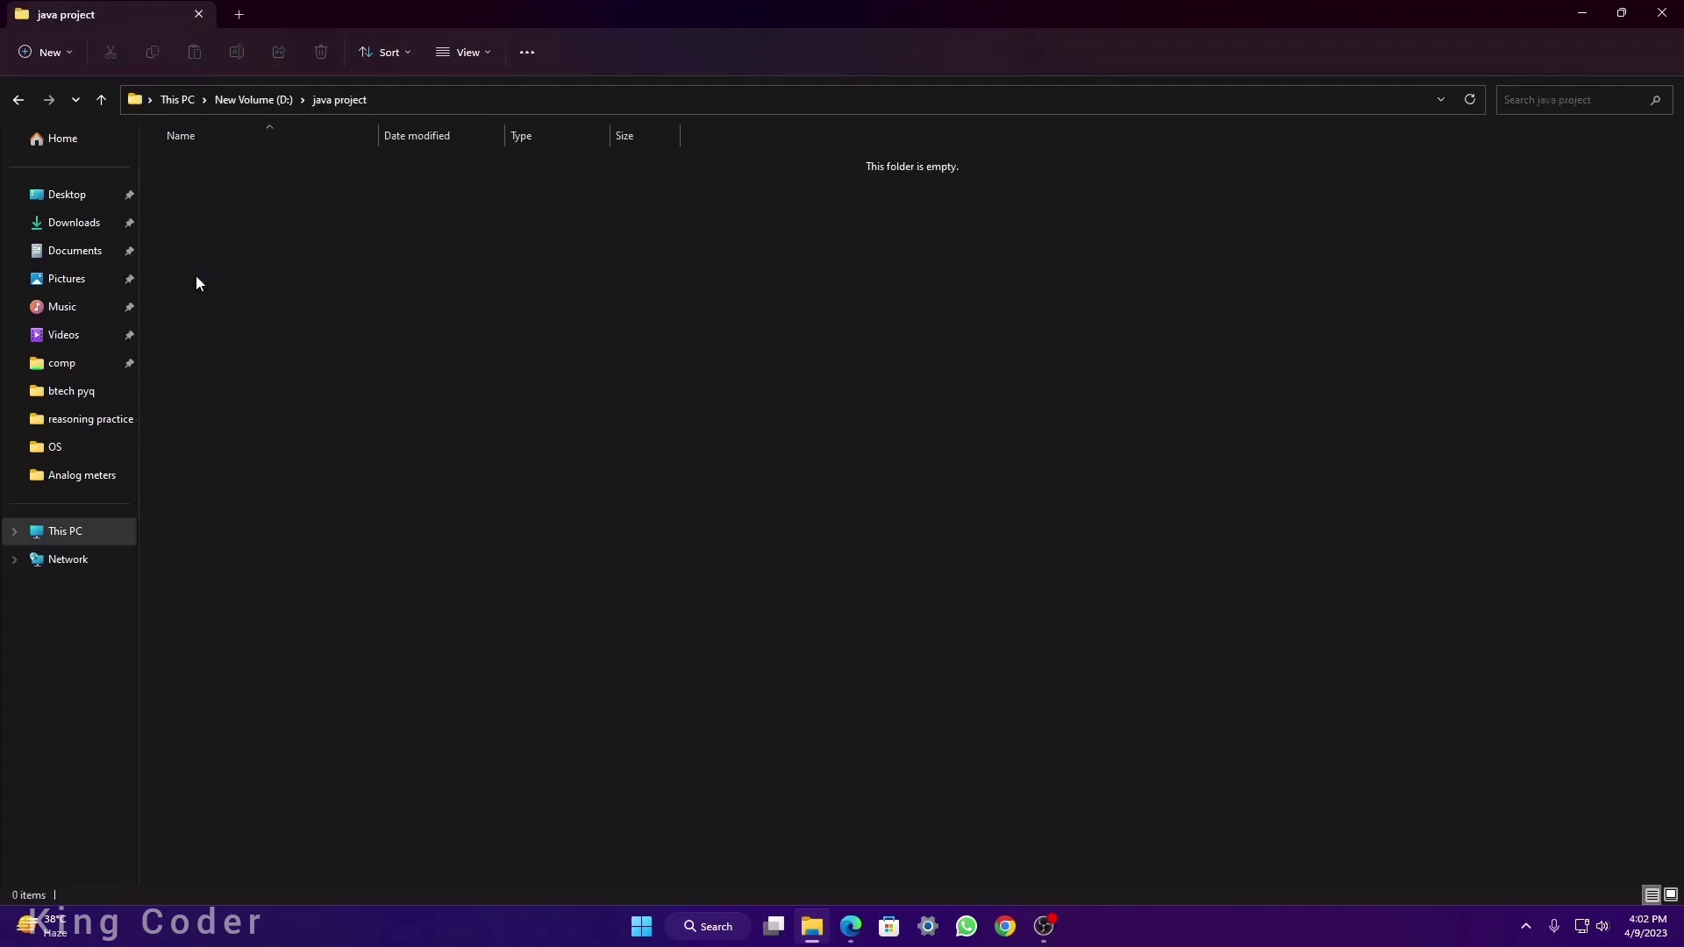
right_click(307, 251)
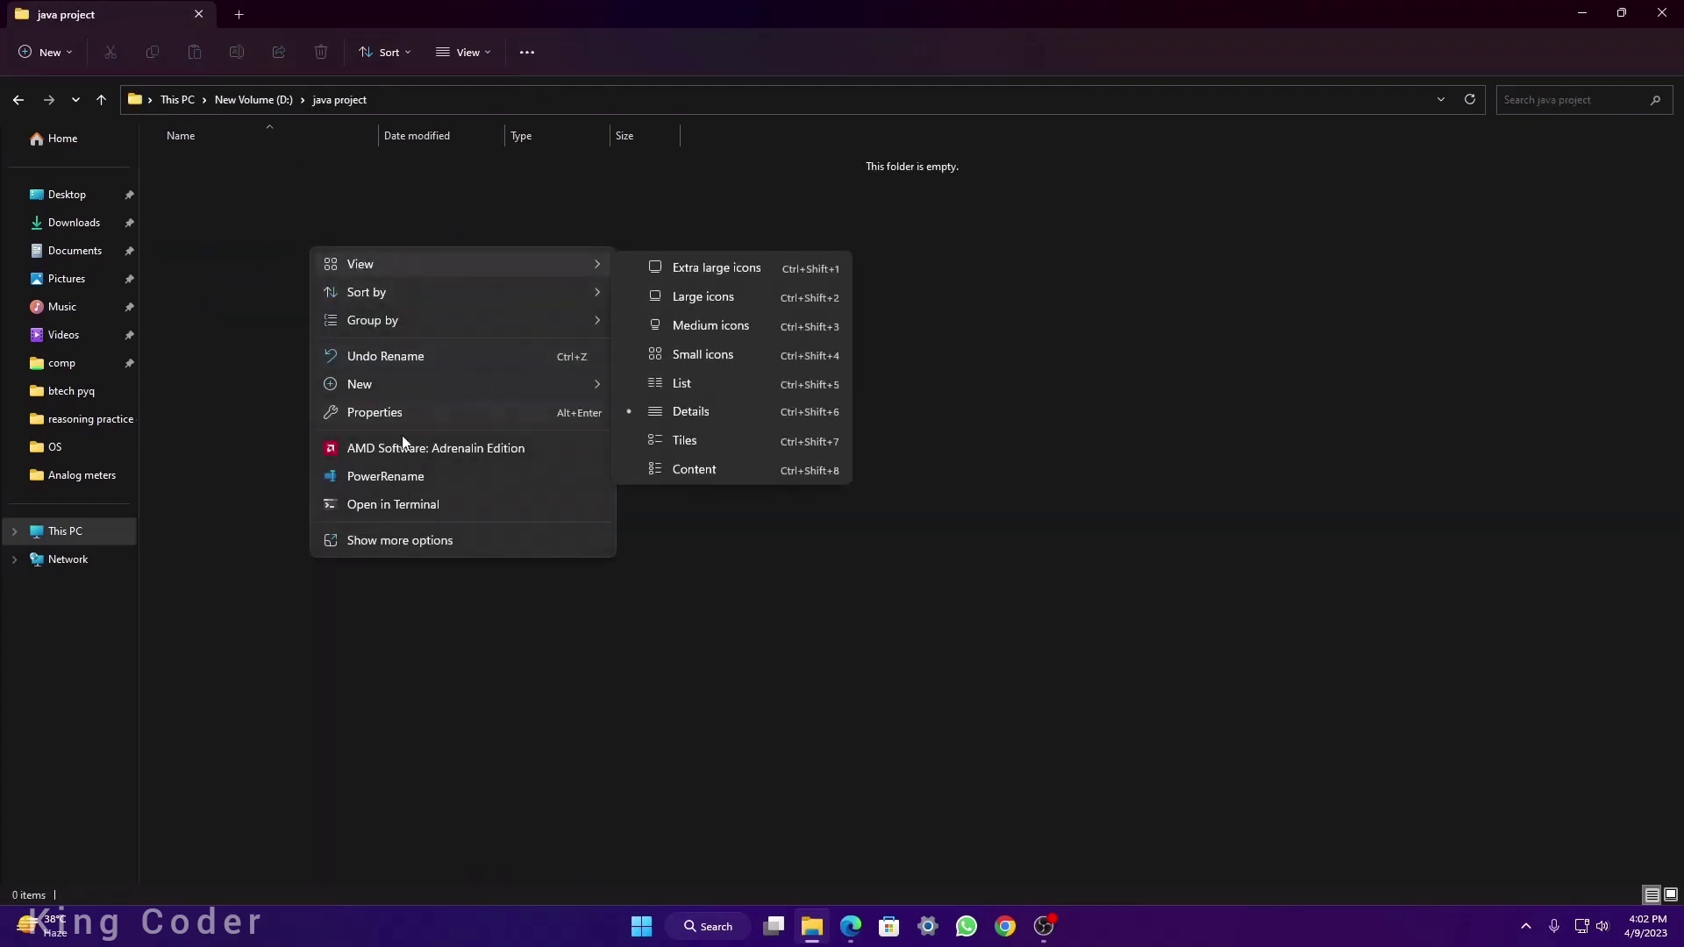
click(363, 542)
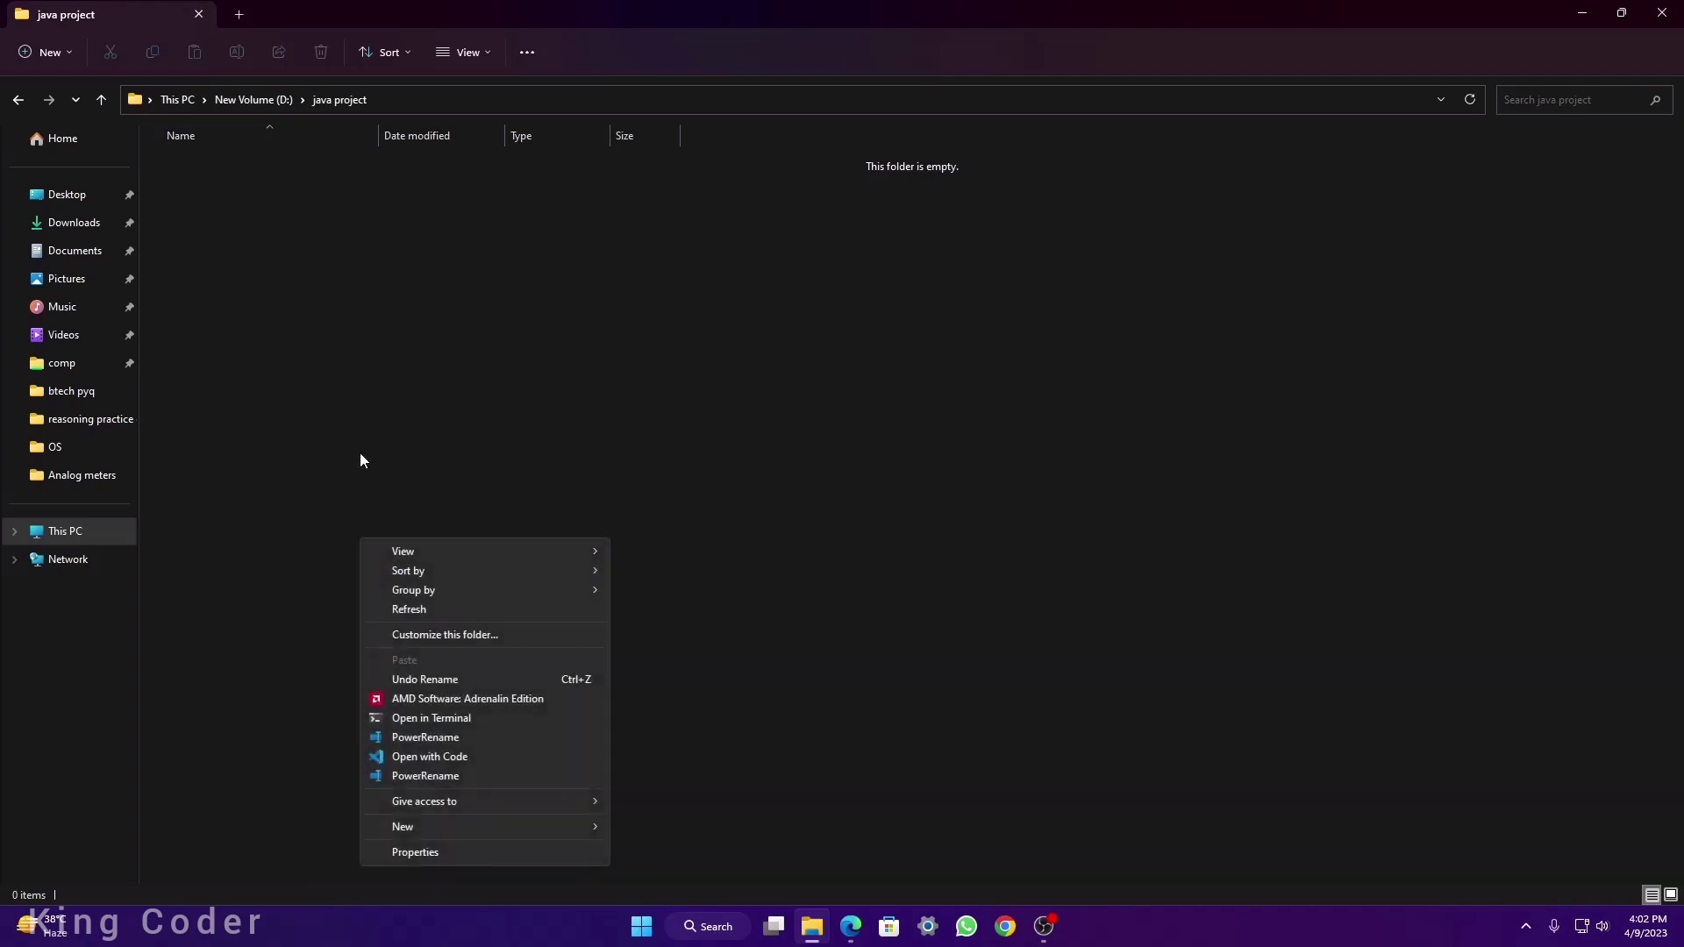
click(431, 759)
mouse_move(1065, 940)
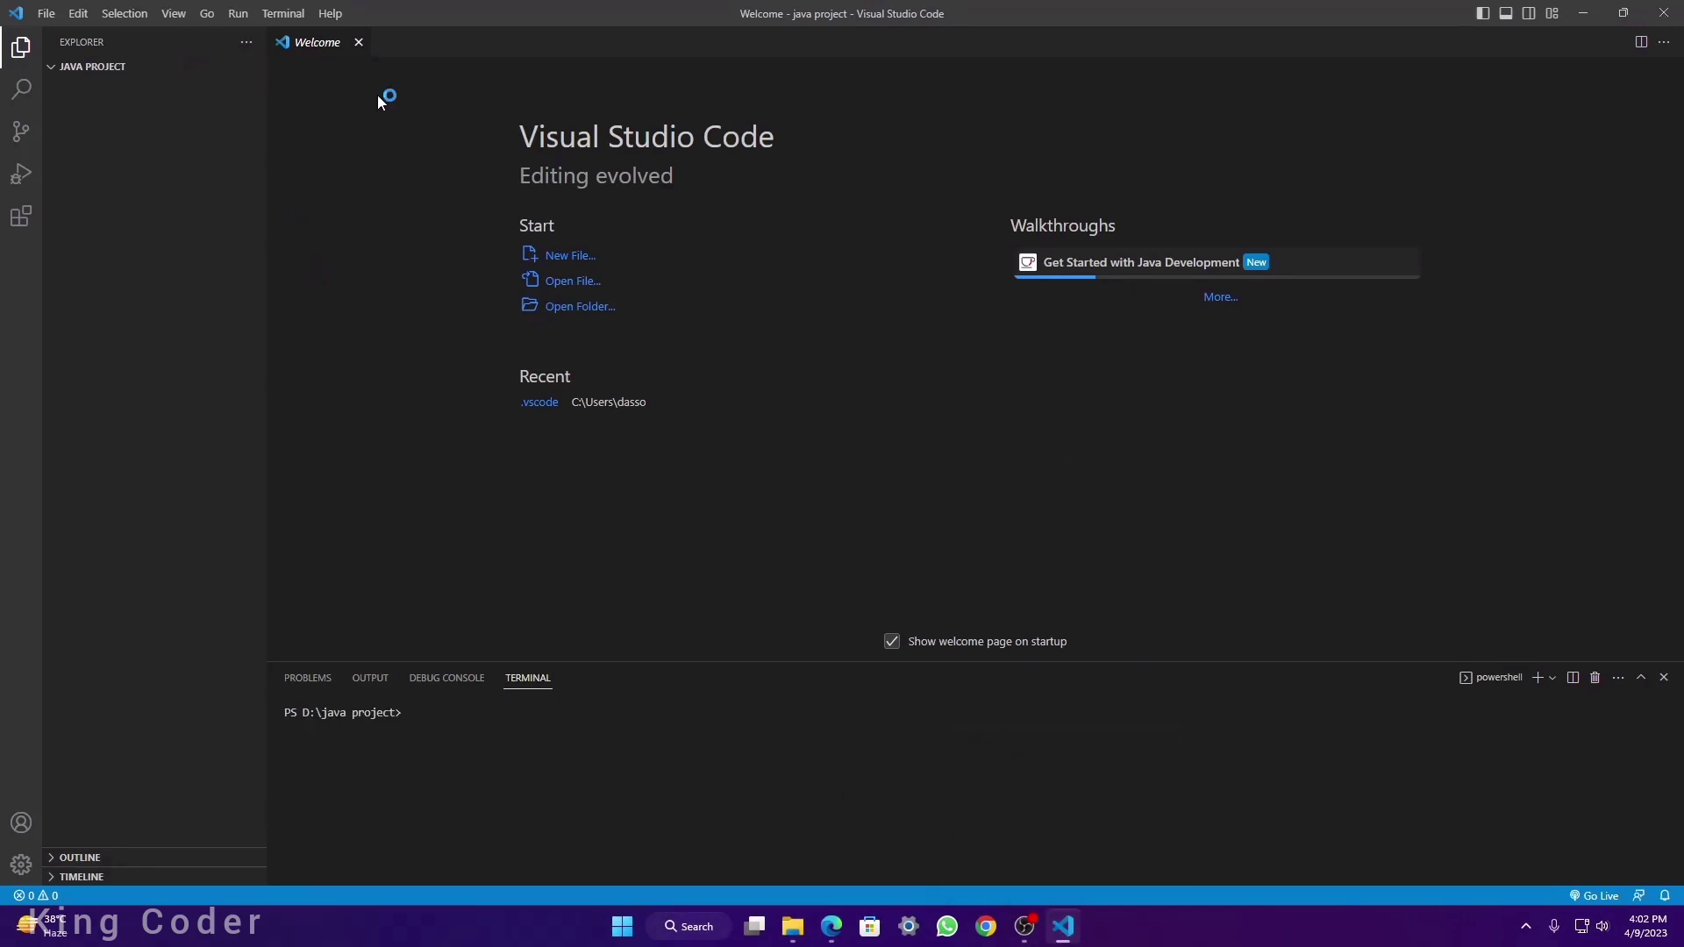
key(ctrl+w)
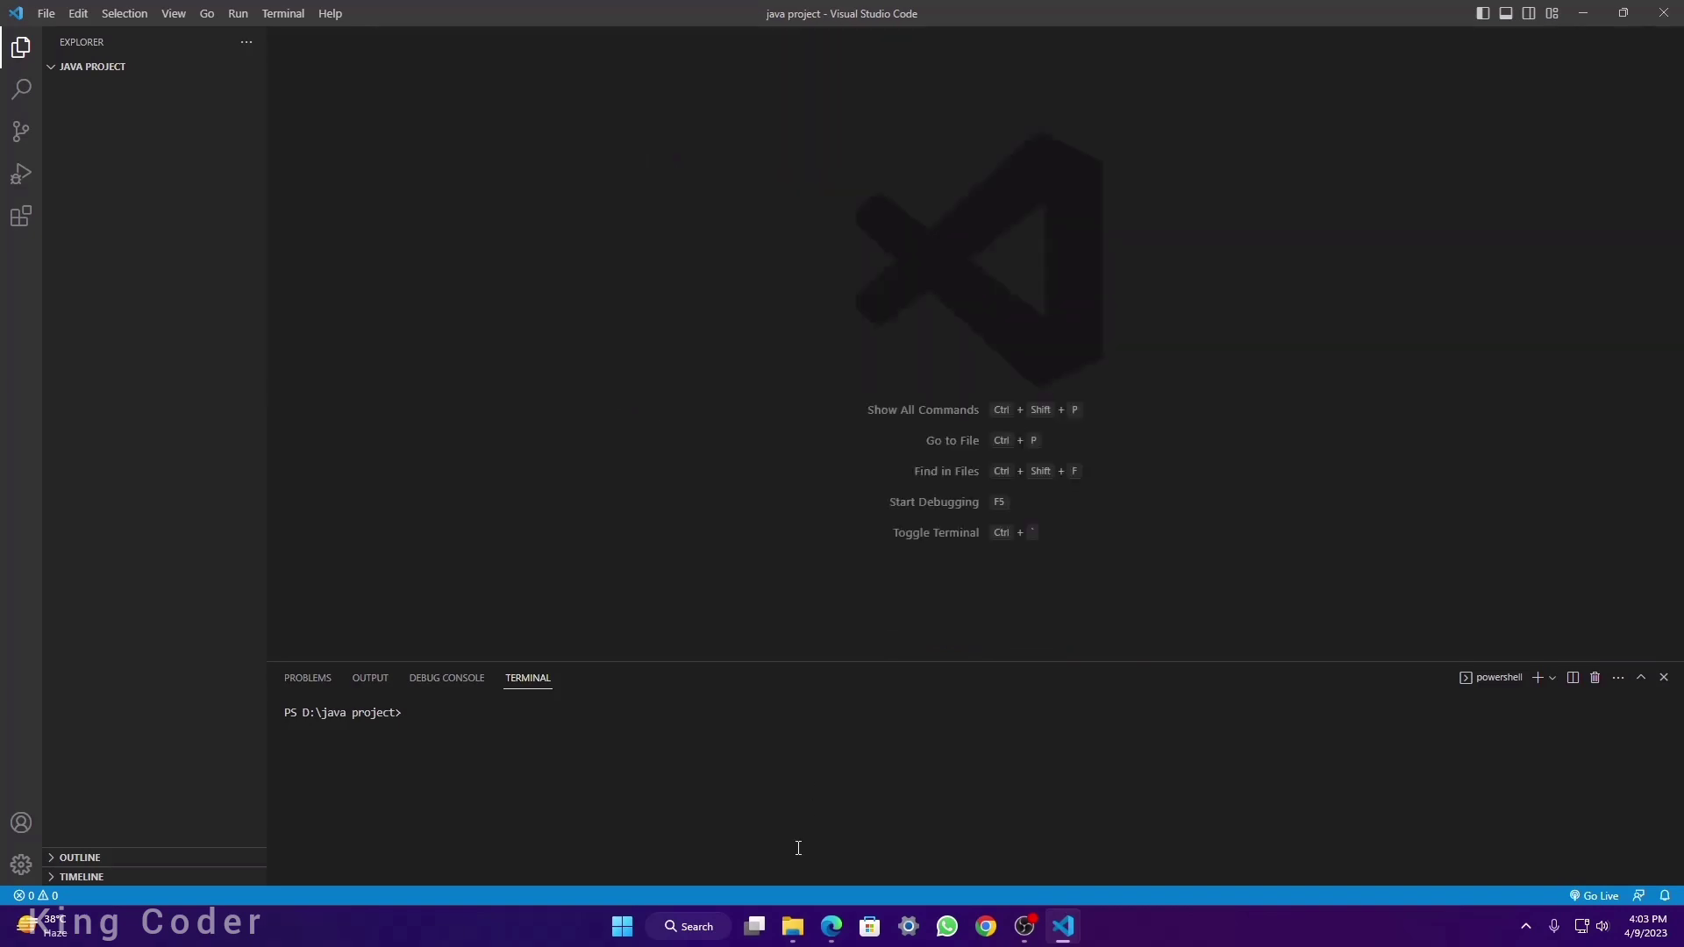
Step: Arrange the java project folder window and the Visual Studio Code window side by side
click(793, 927)
click(1065, 943)
key(super+Right)
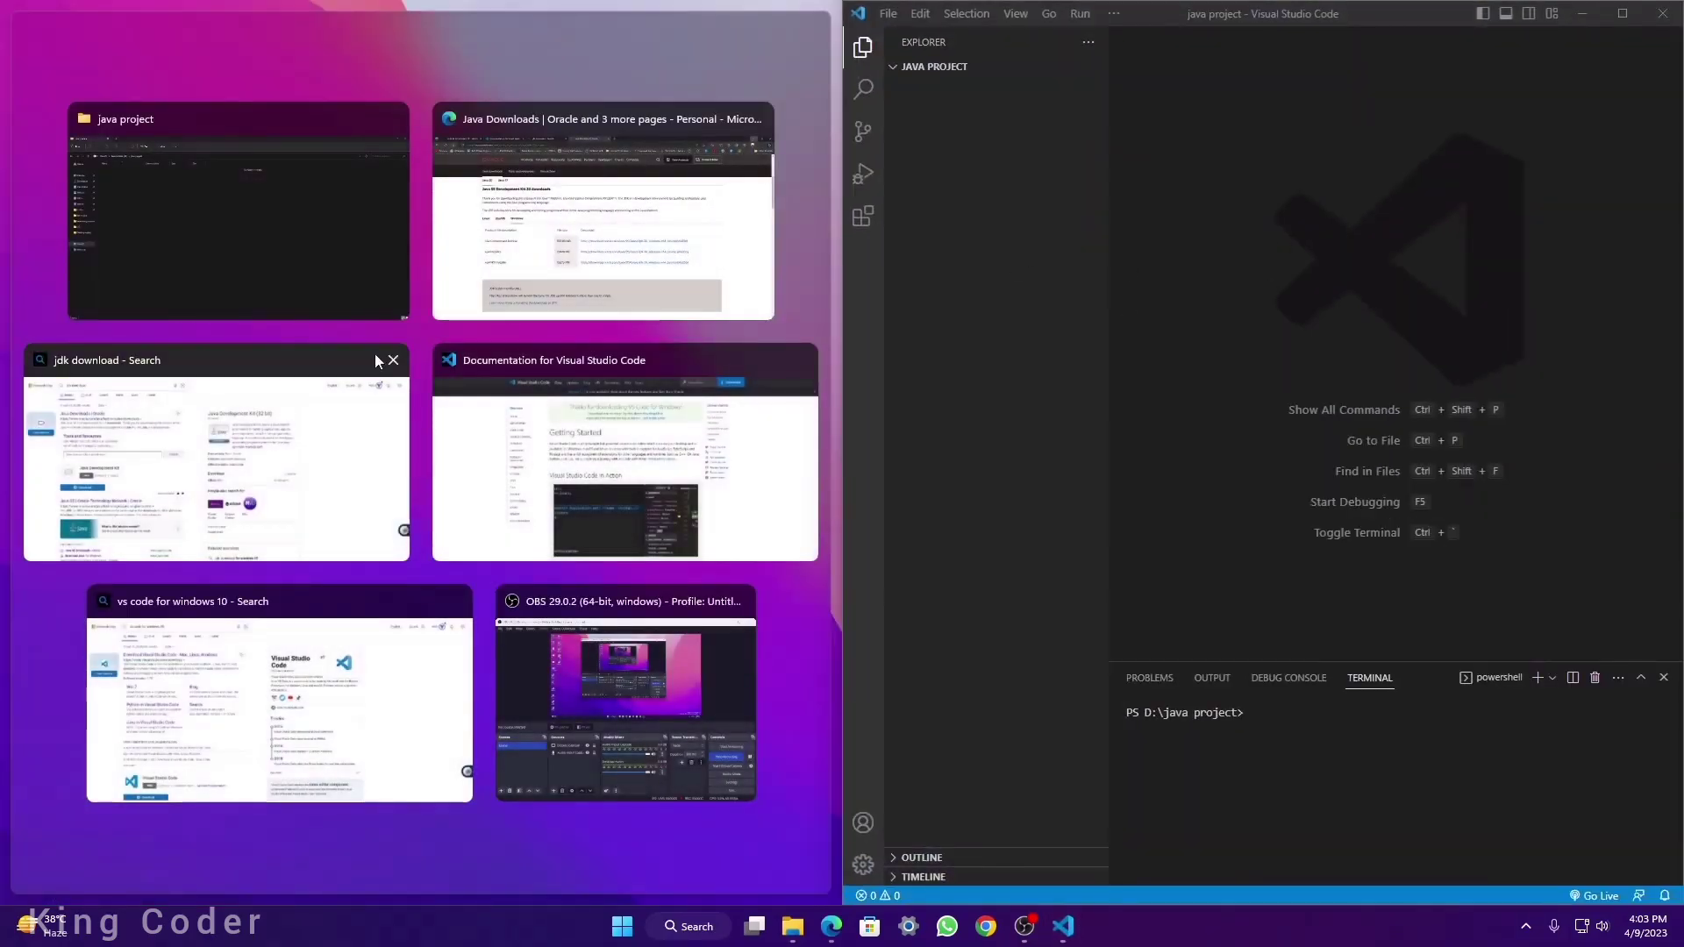
click(283, 289)
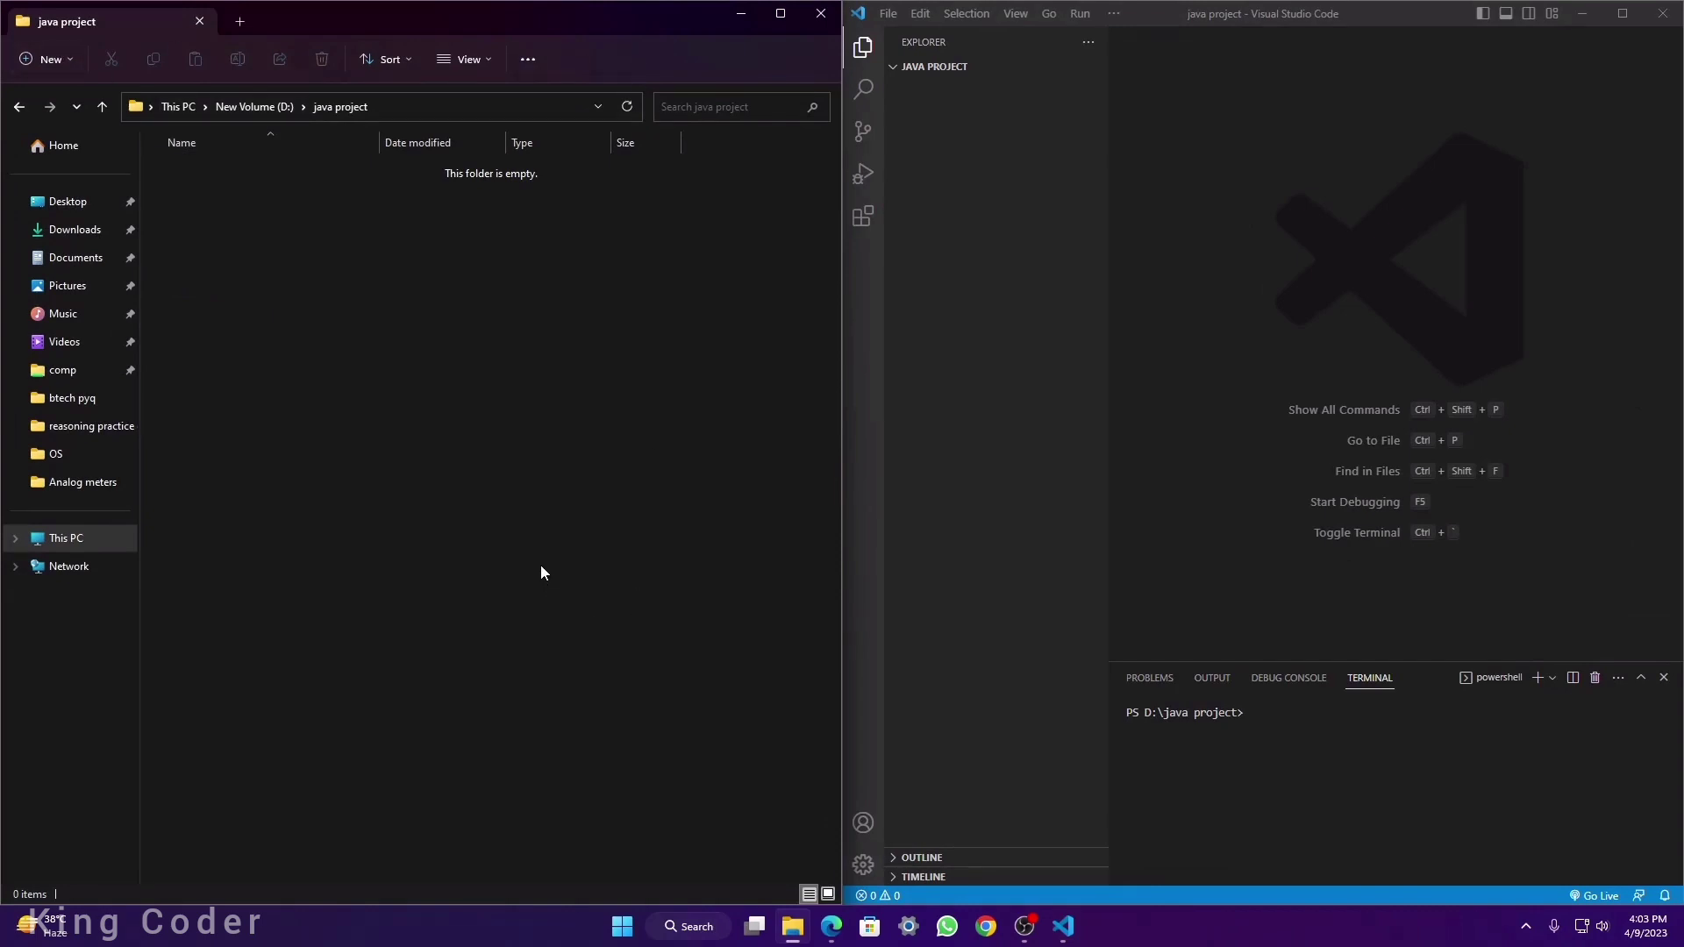
Step: Create a new file named test.java in the java project folder
click(1034, 68)
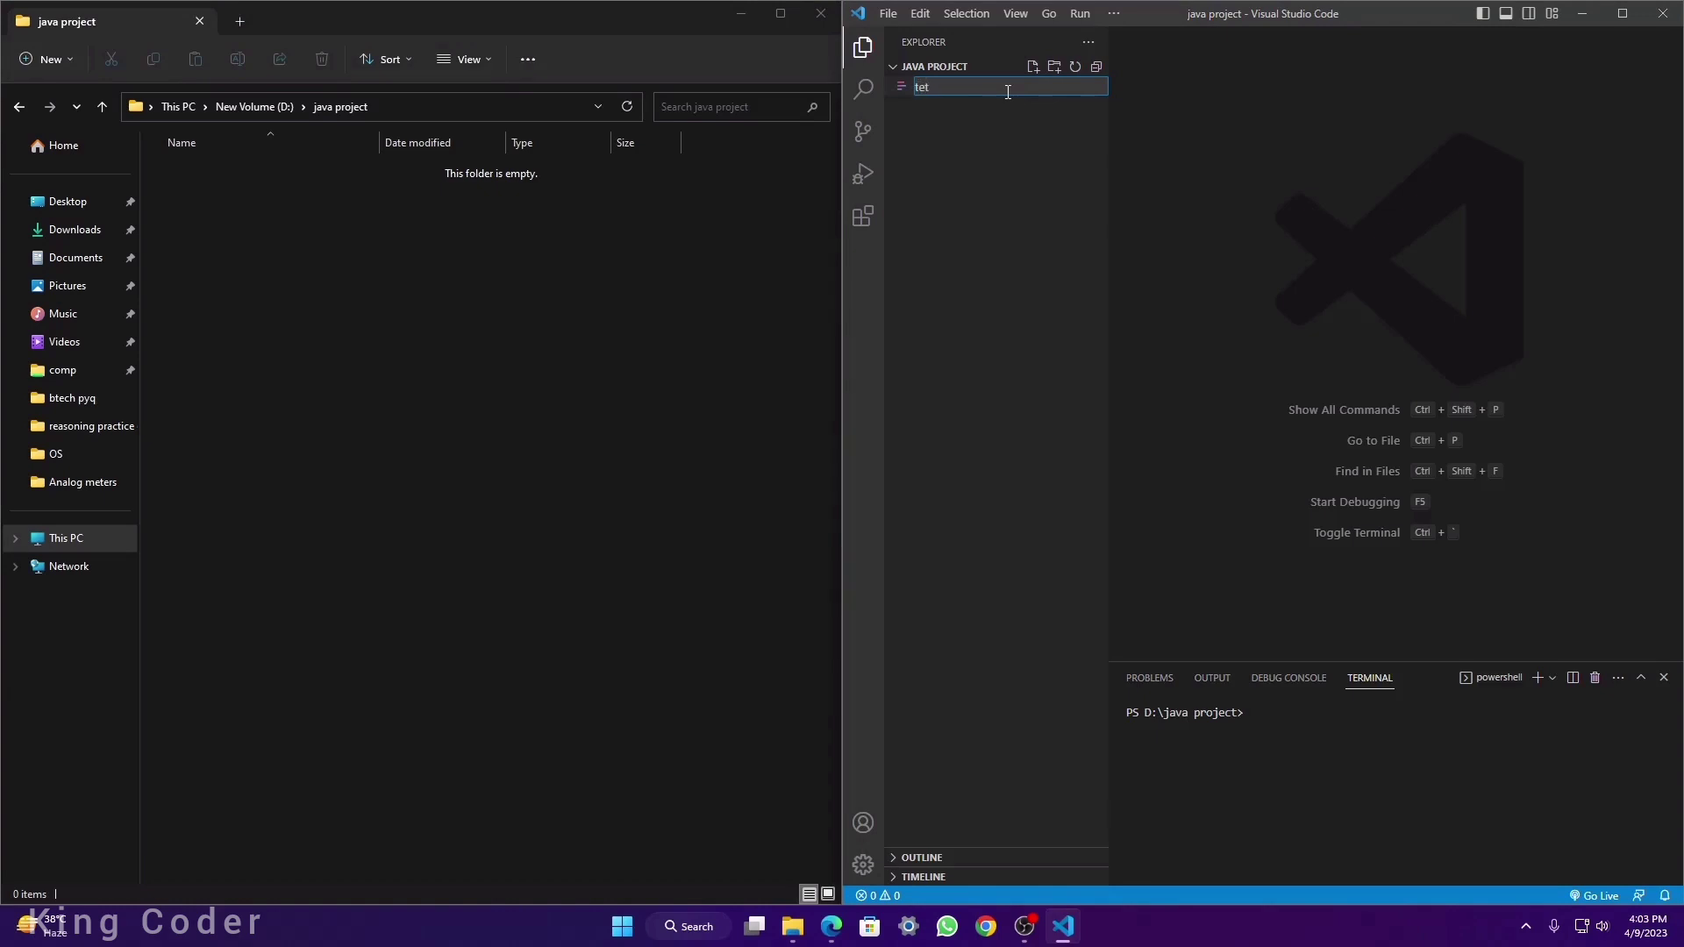
text(test.java)
key(Return)
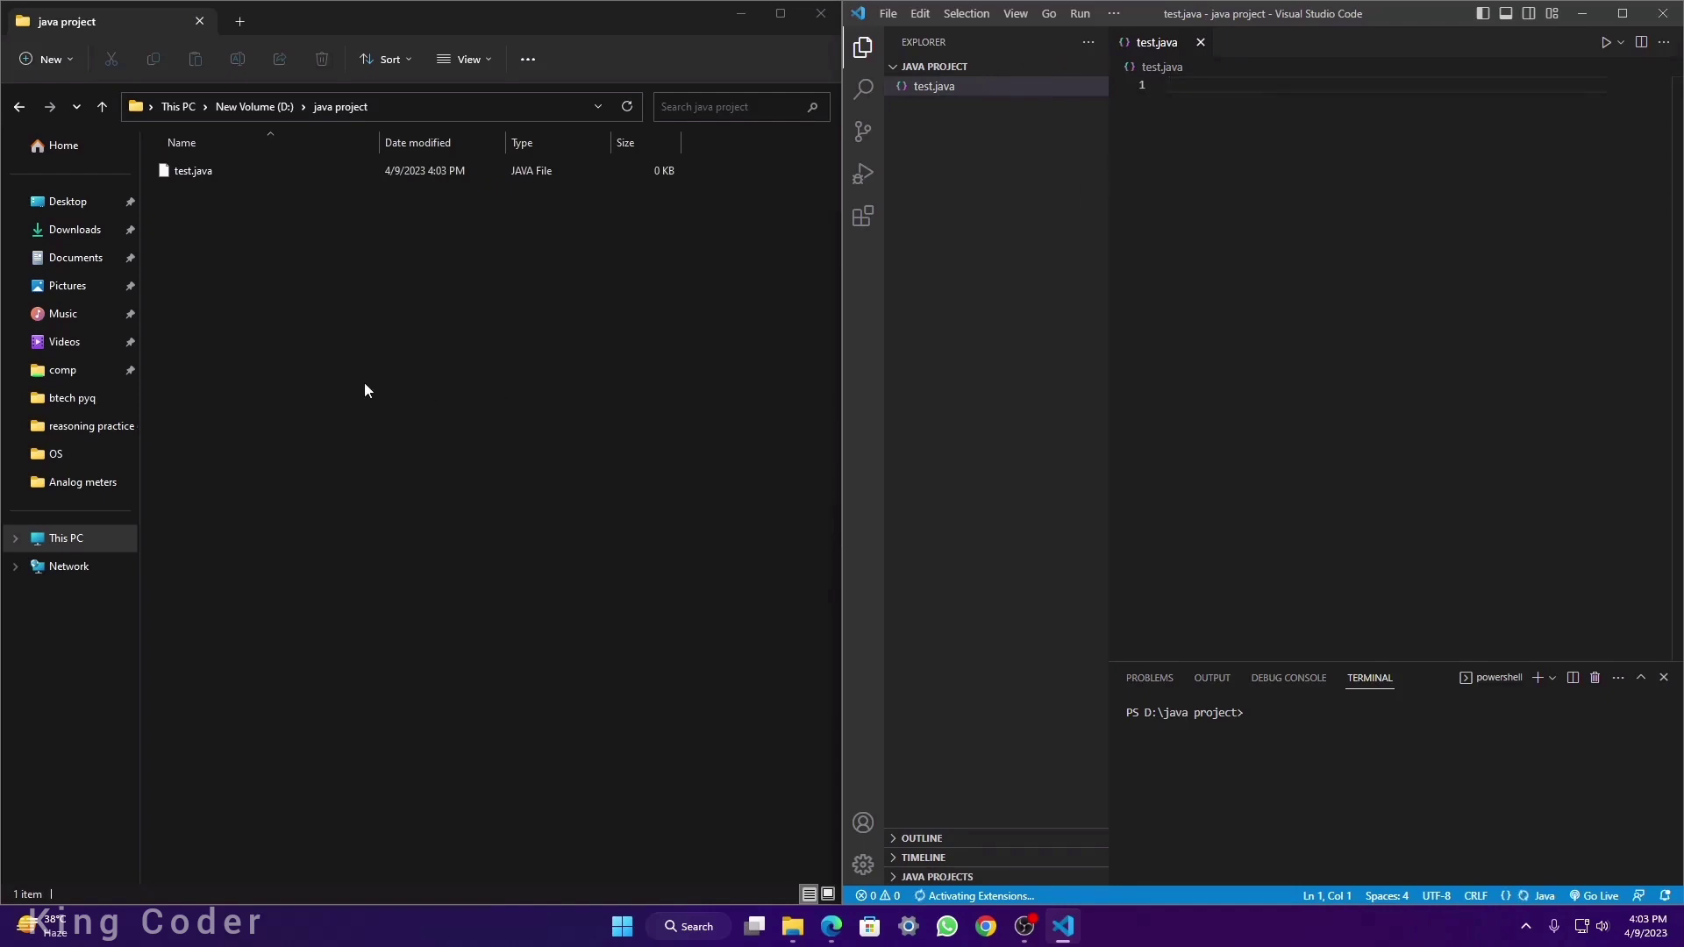
Step: Check test.java in the java project folder window, minimize that window and maximize Visual Studio Code
click(196, 172)
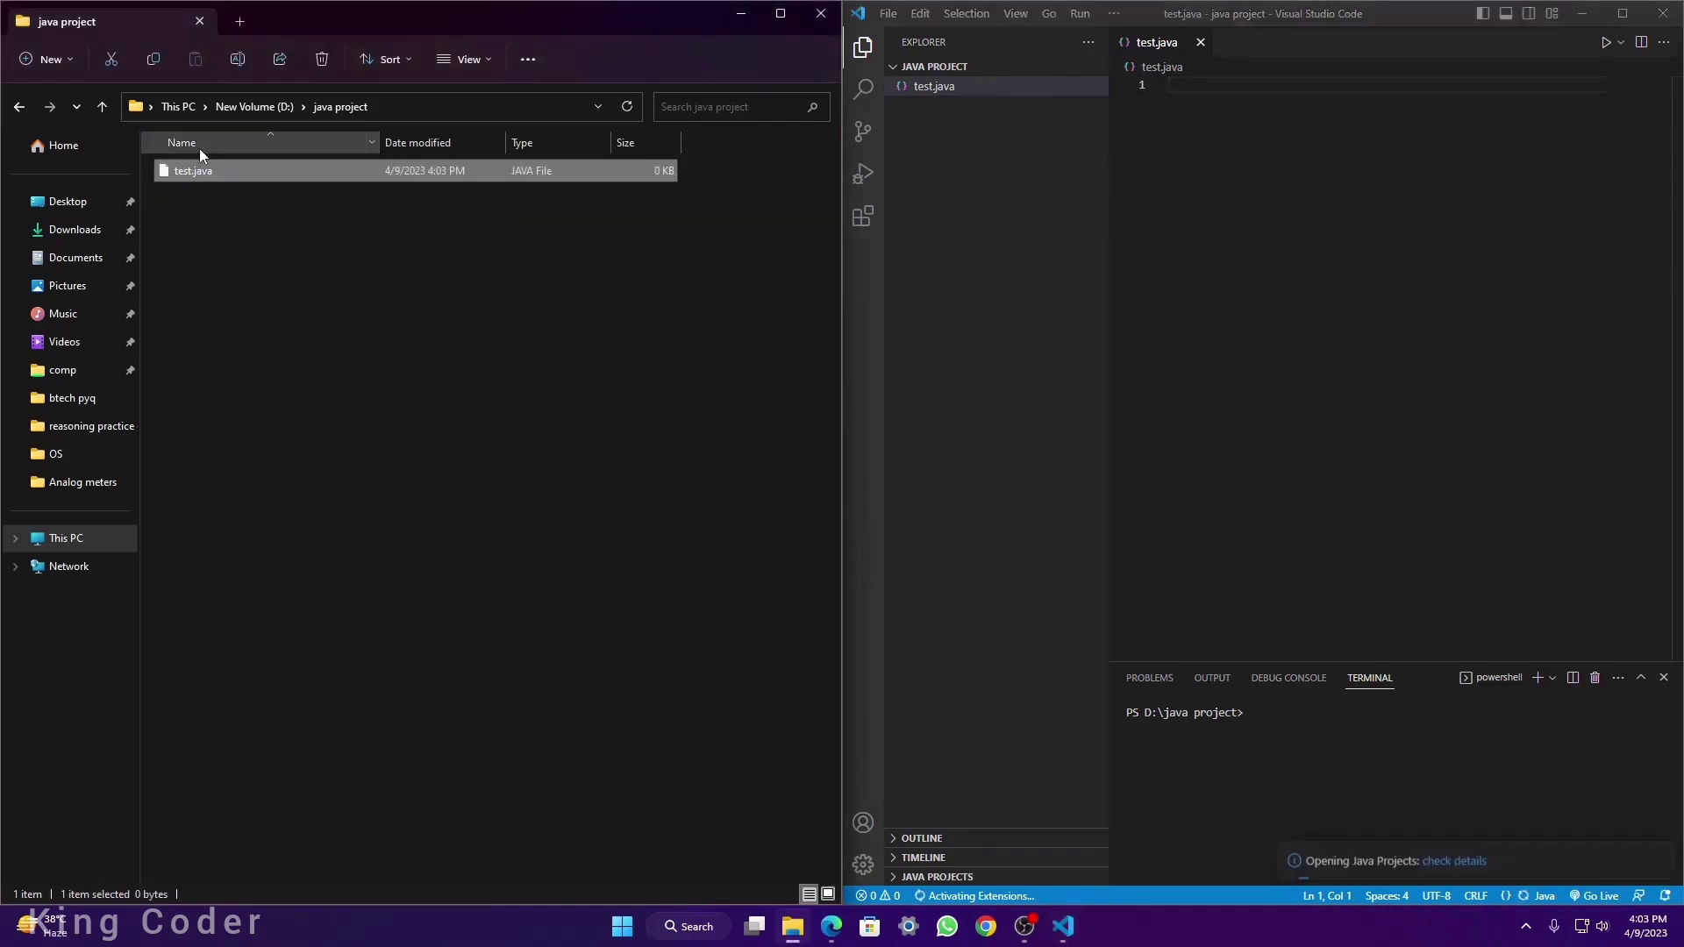
click(242, 235)
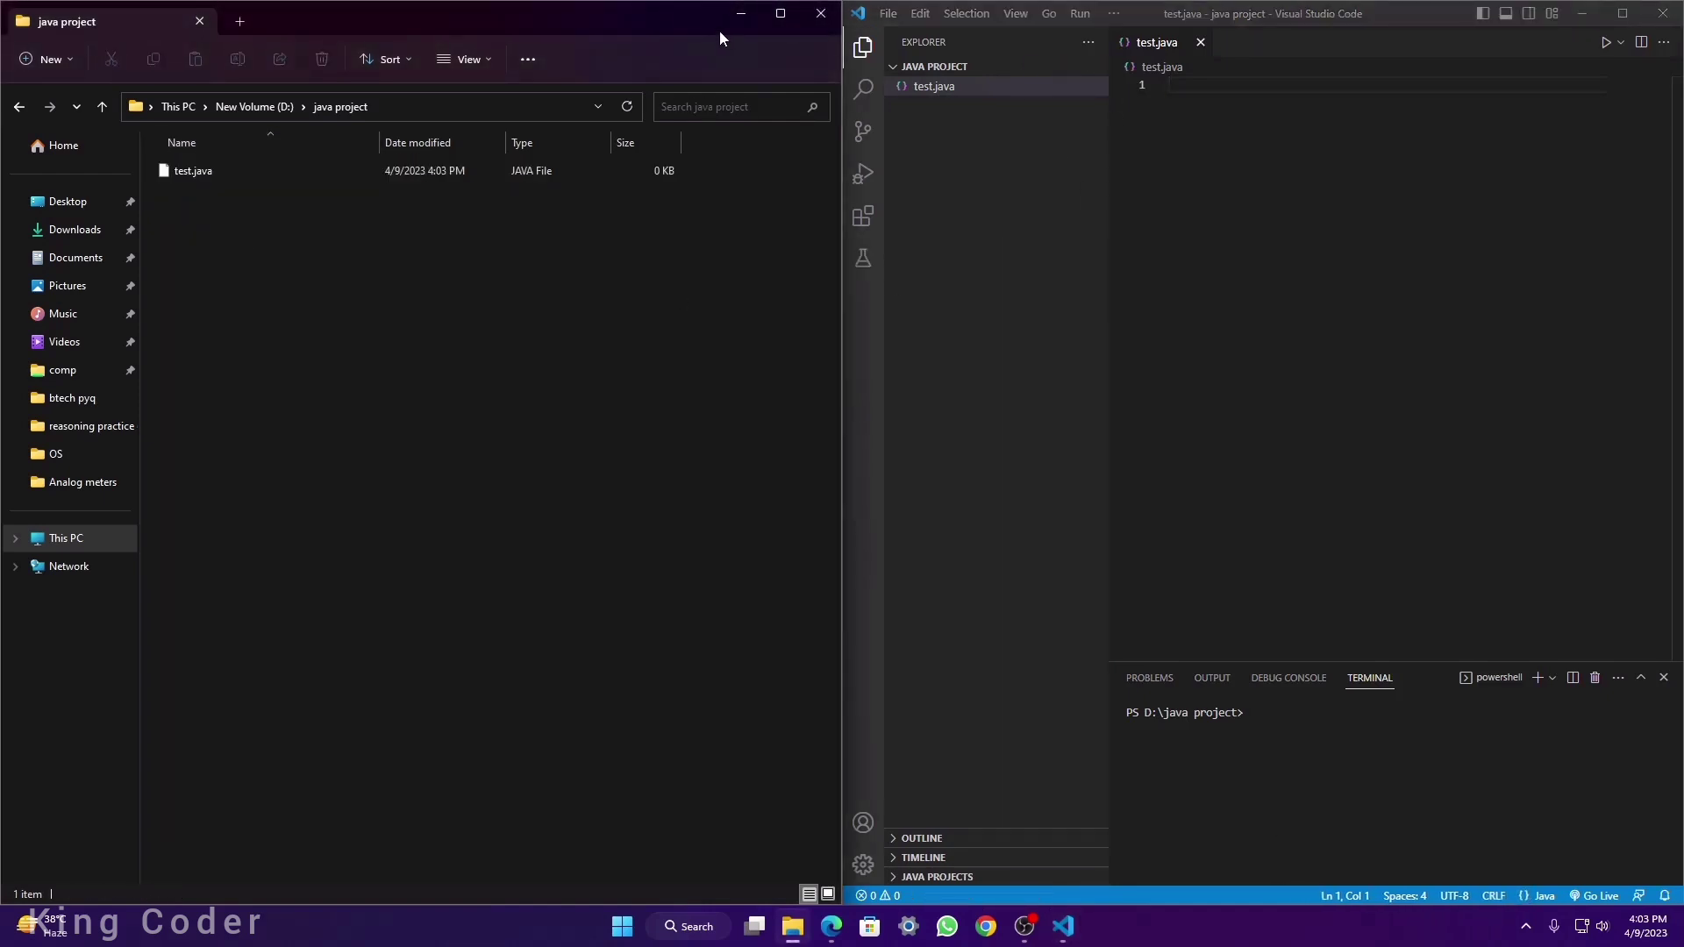
click(741, 13)
click(1623, 13)
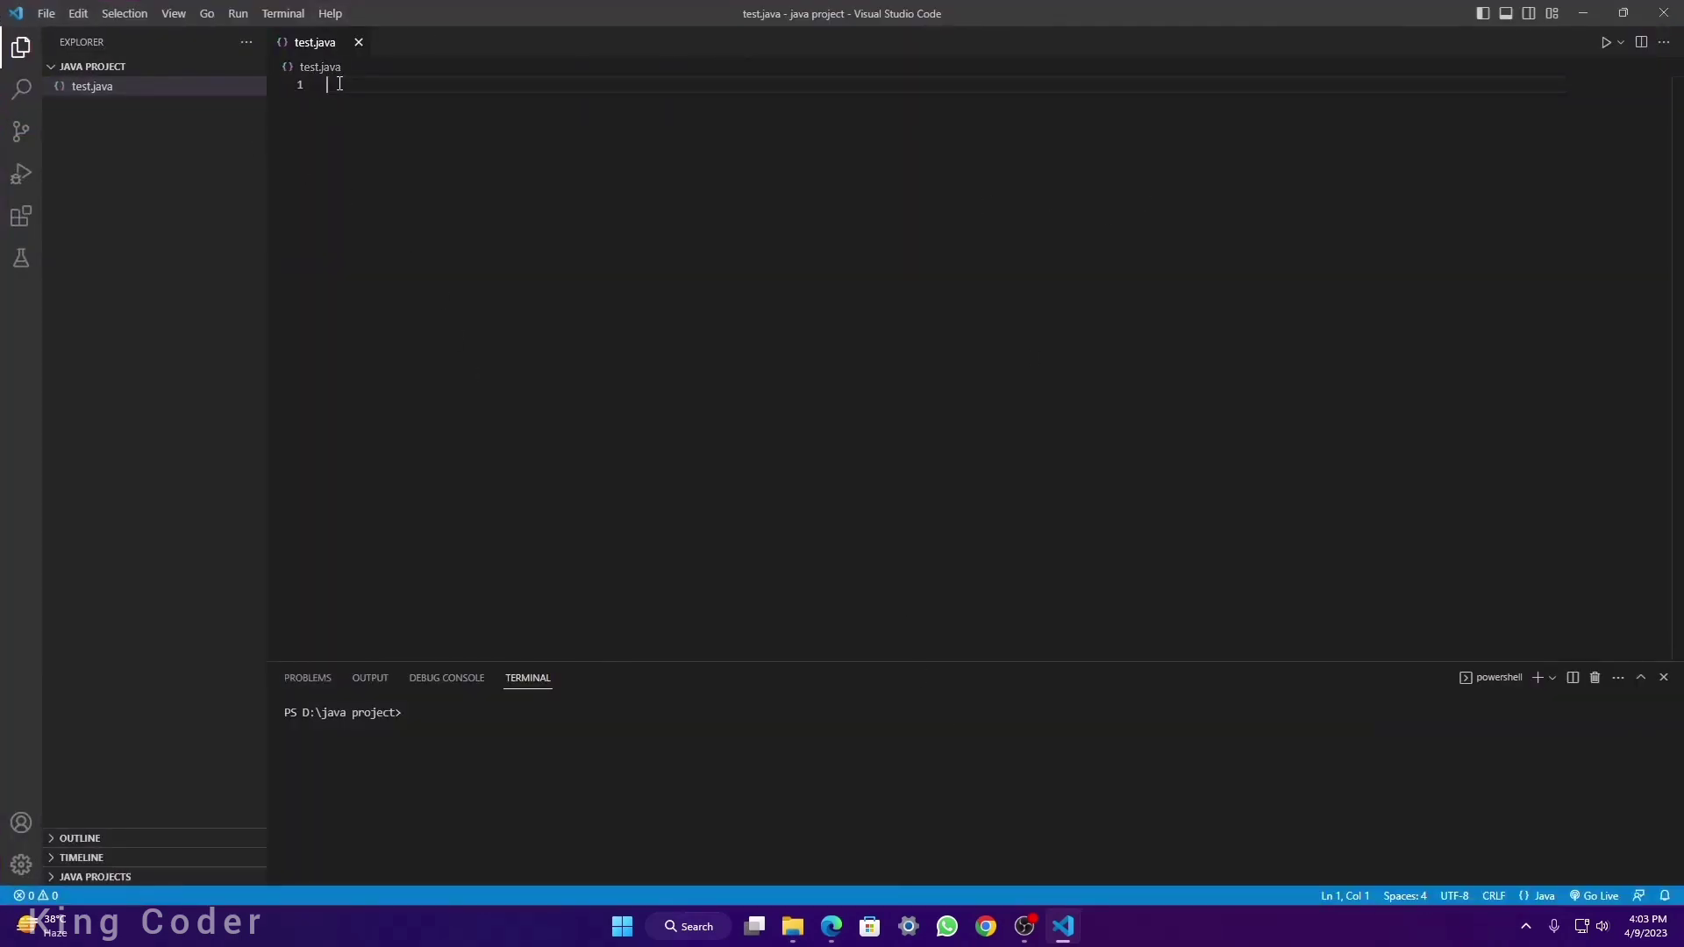
Step: Switch to the Java SE Development Kit 20 (64-bit) setup, install it with the default options and close the wizard
click(1584, 13)
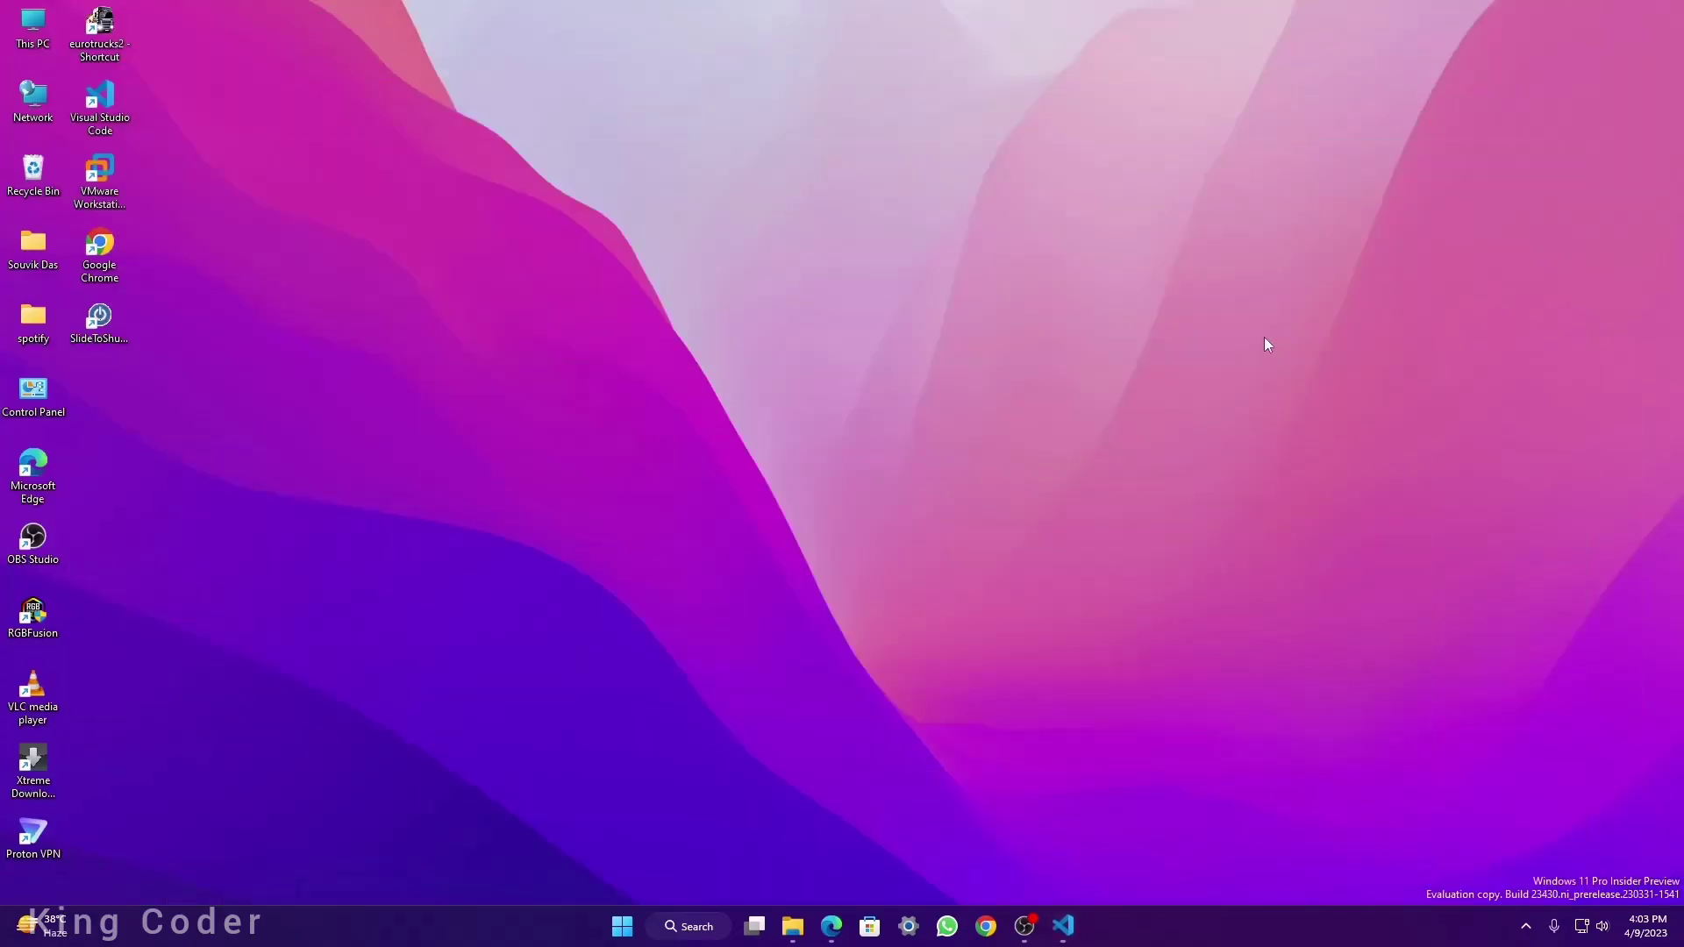
click(830, 927)
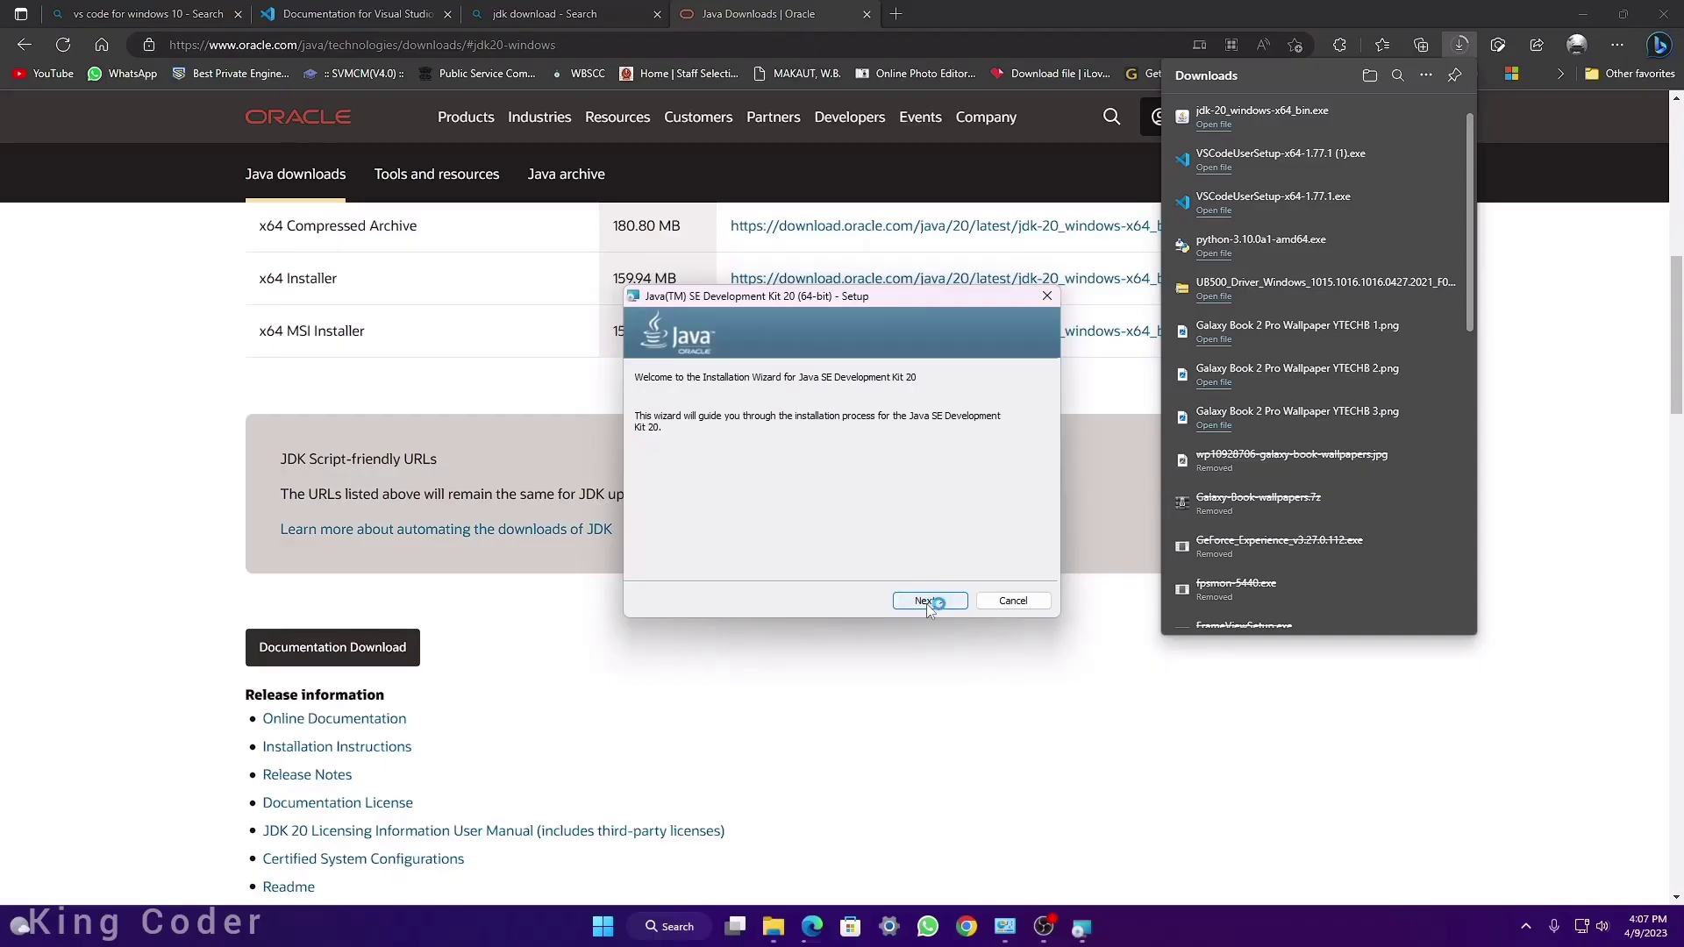
click(928, 601)
click(927, 601)
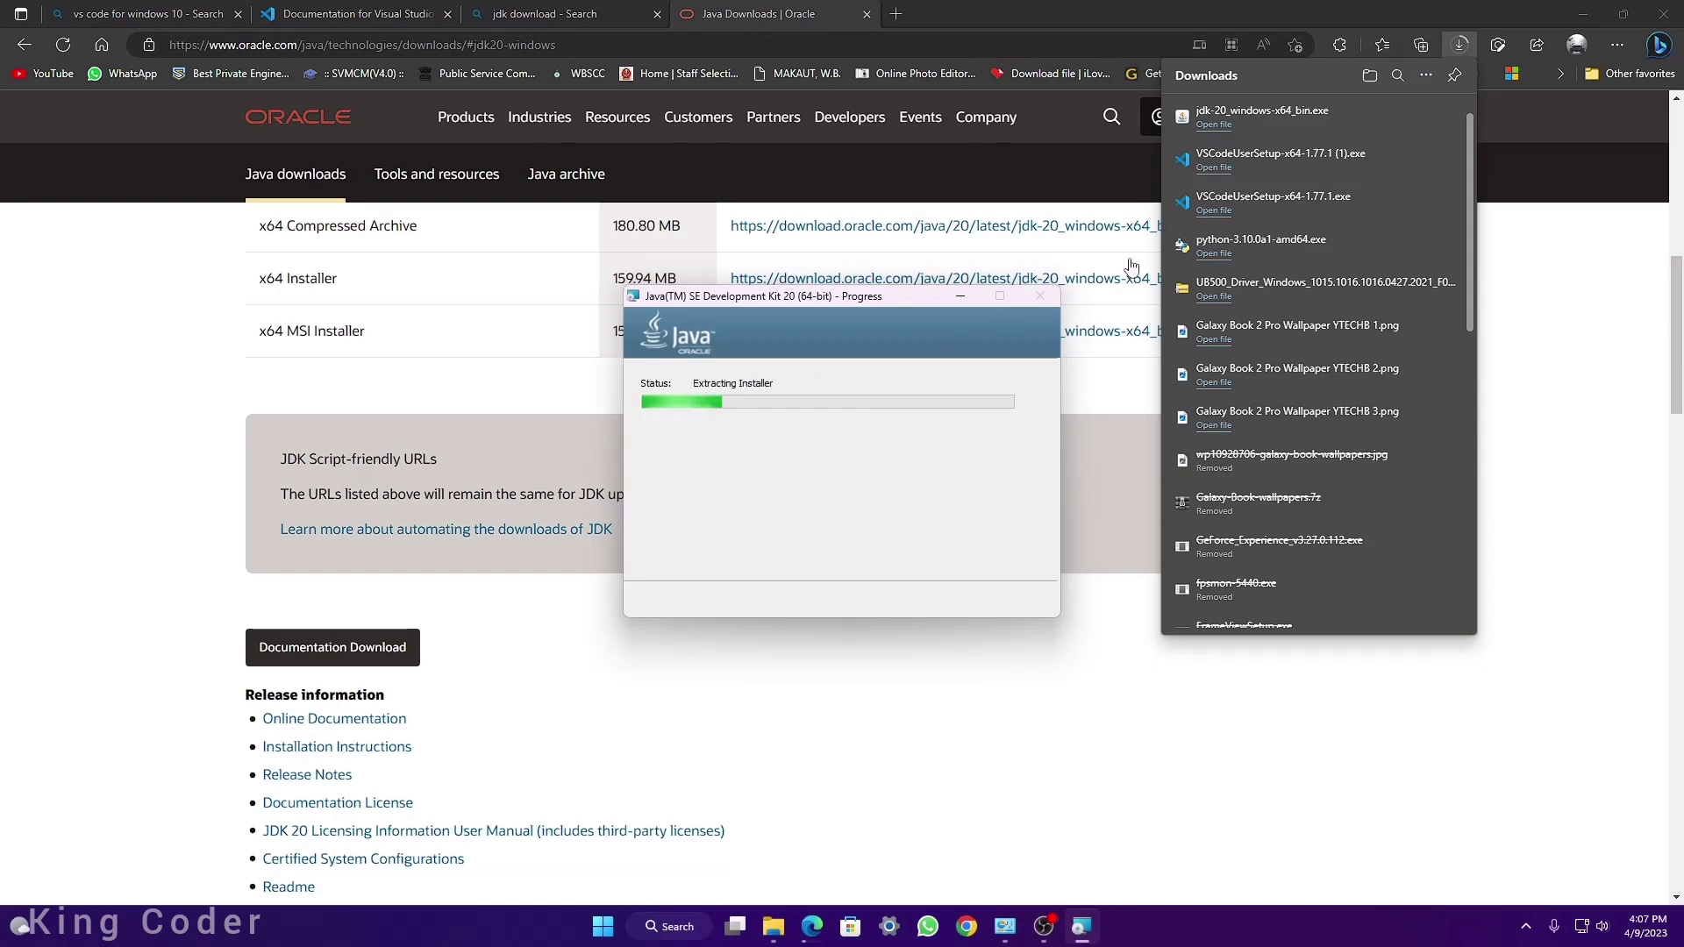
click(1575, 4)
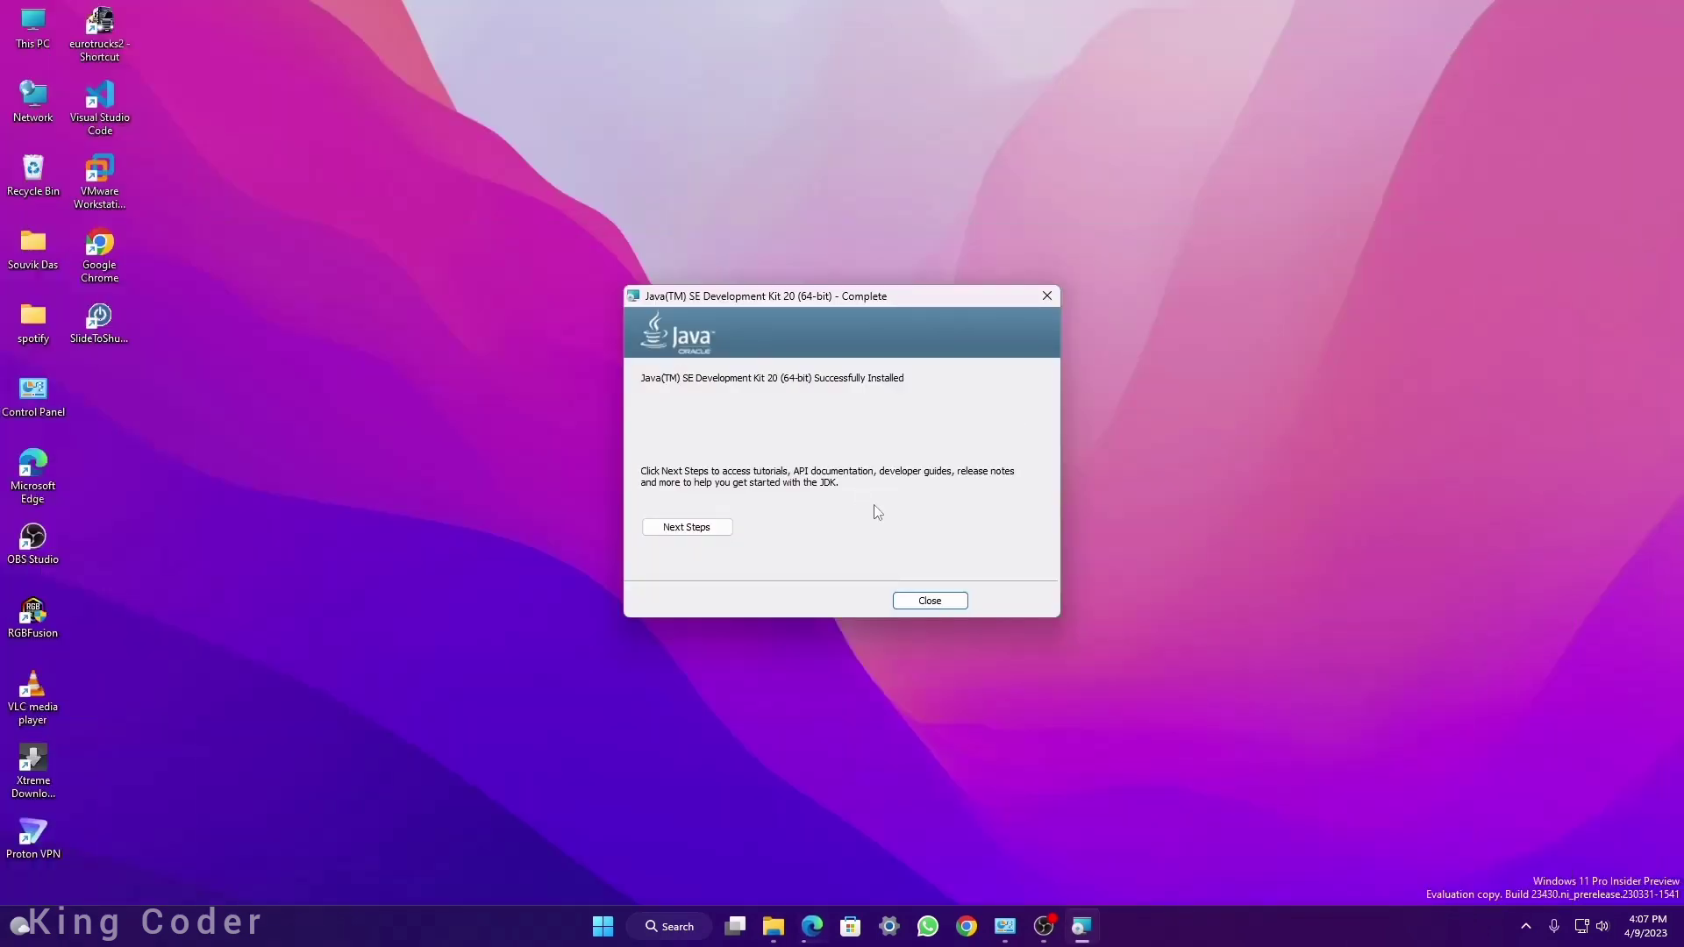
click(928, 604)
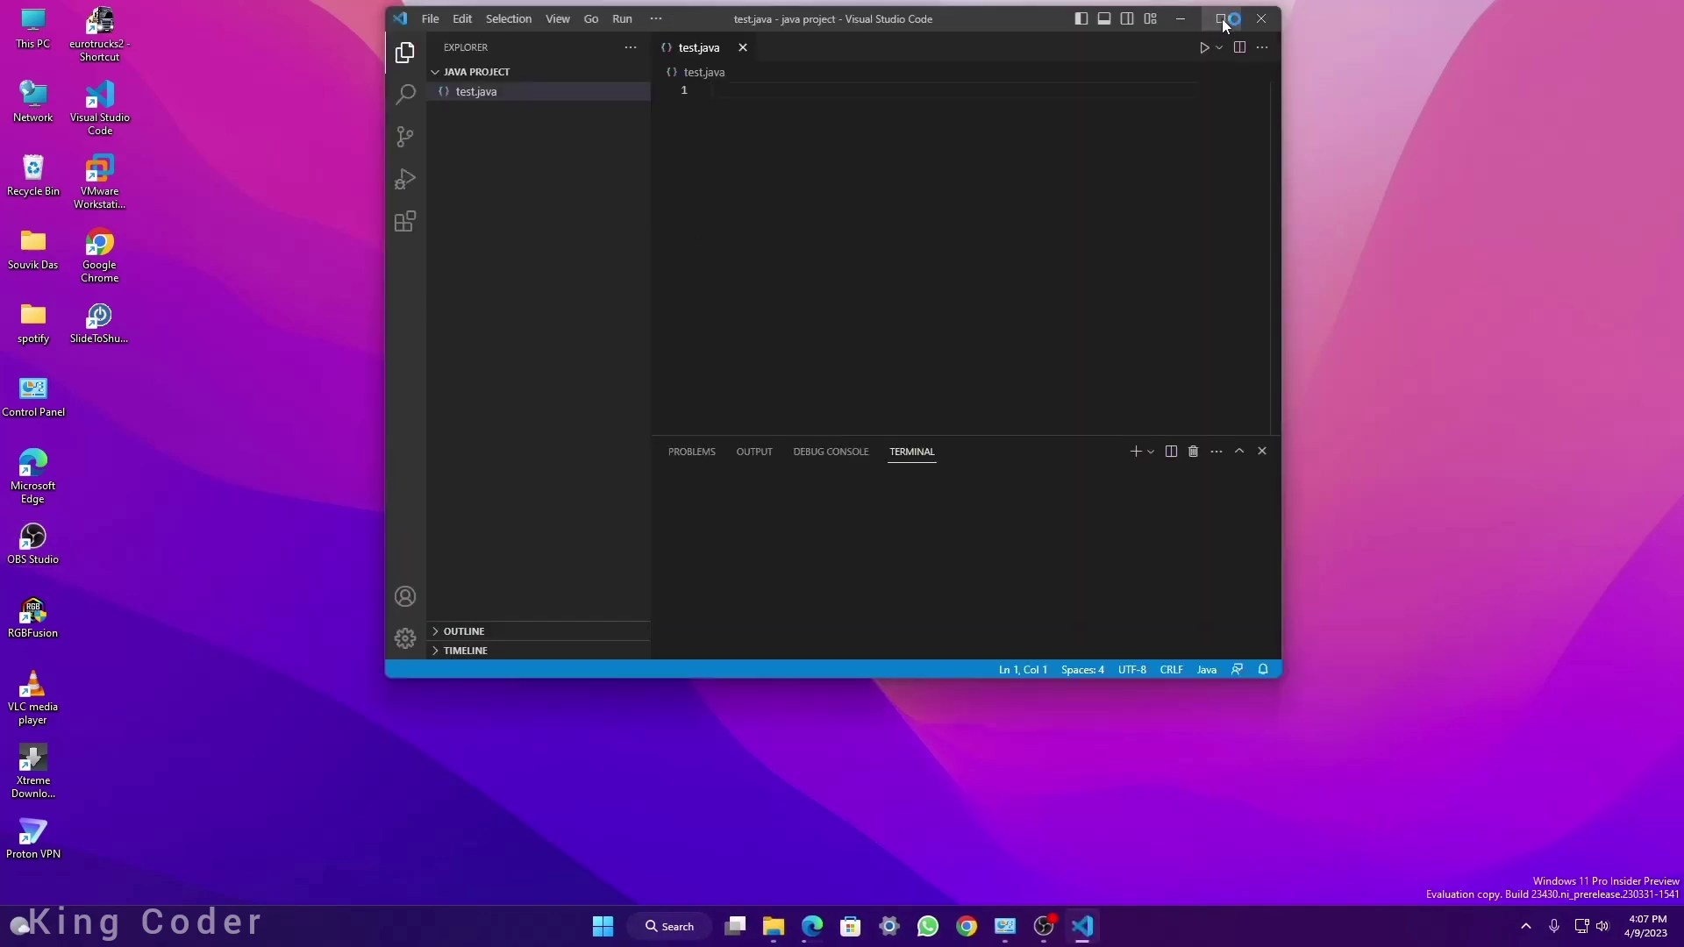
Step: Maximize the Visual Studio Code window and declare a class named test with an empty body in test.java
click(1221, 19)
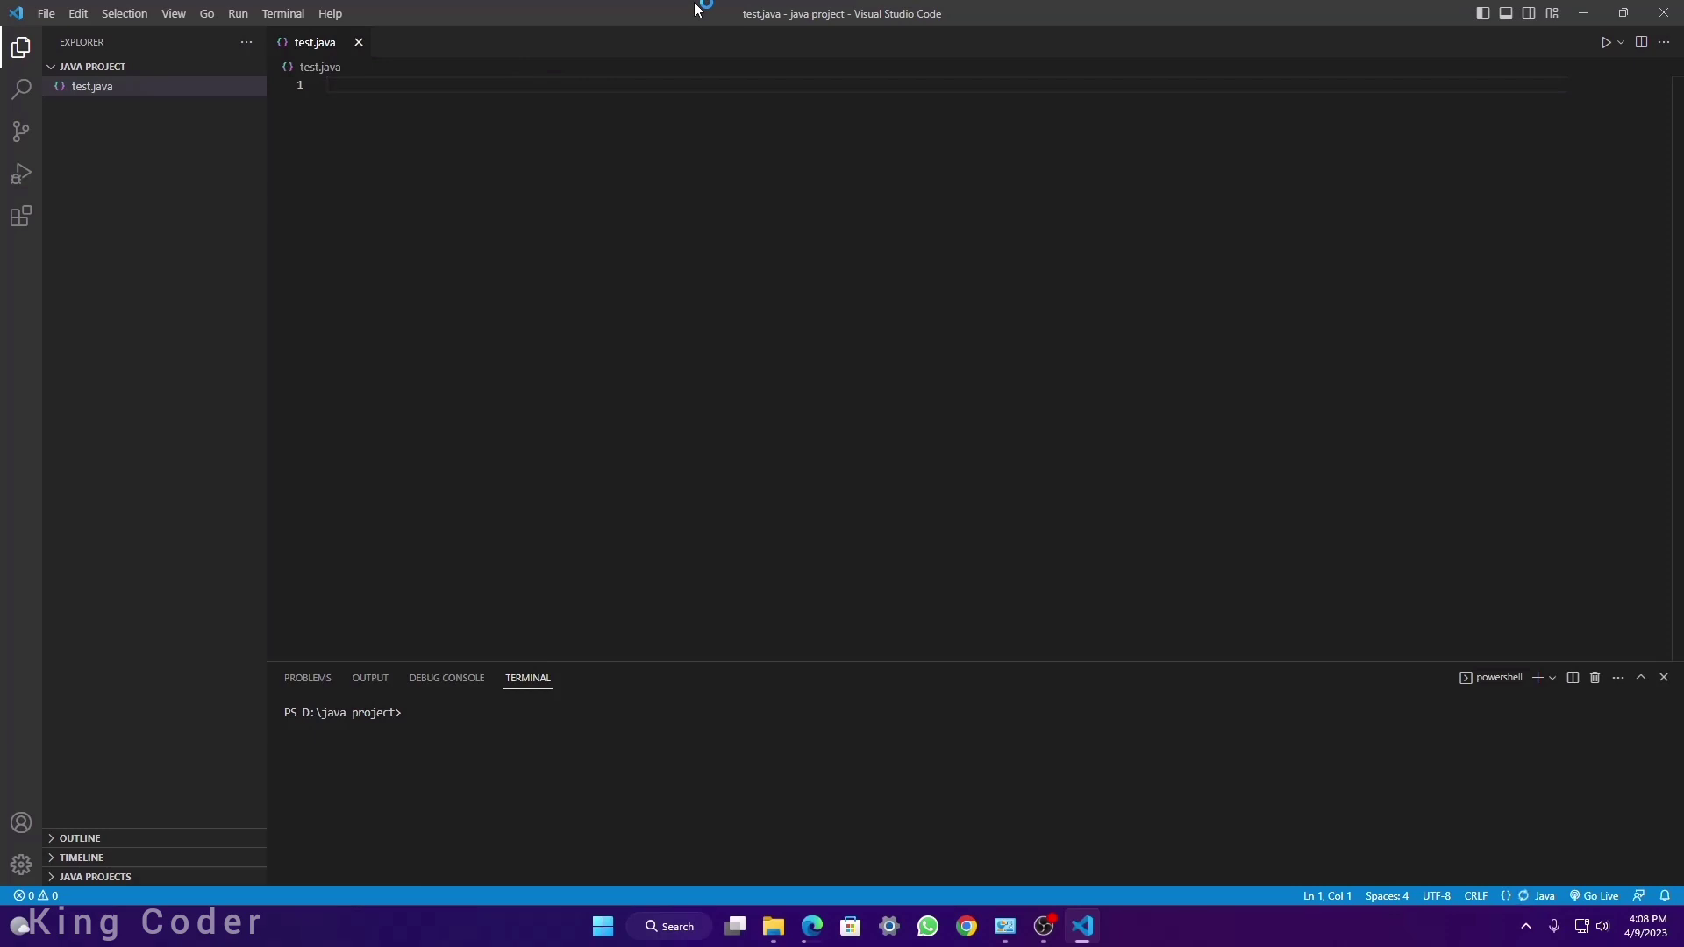
text(clas)
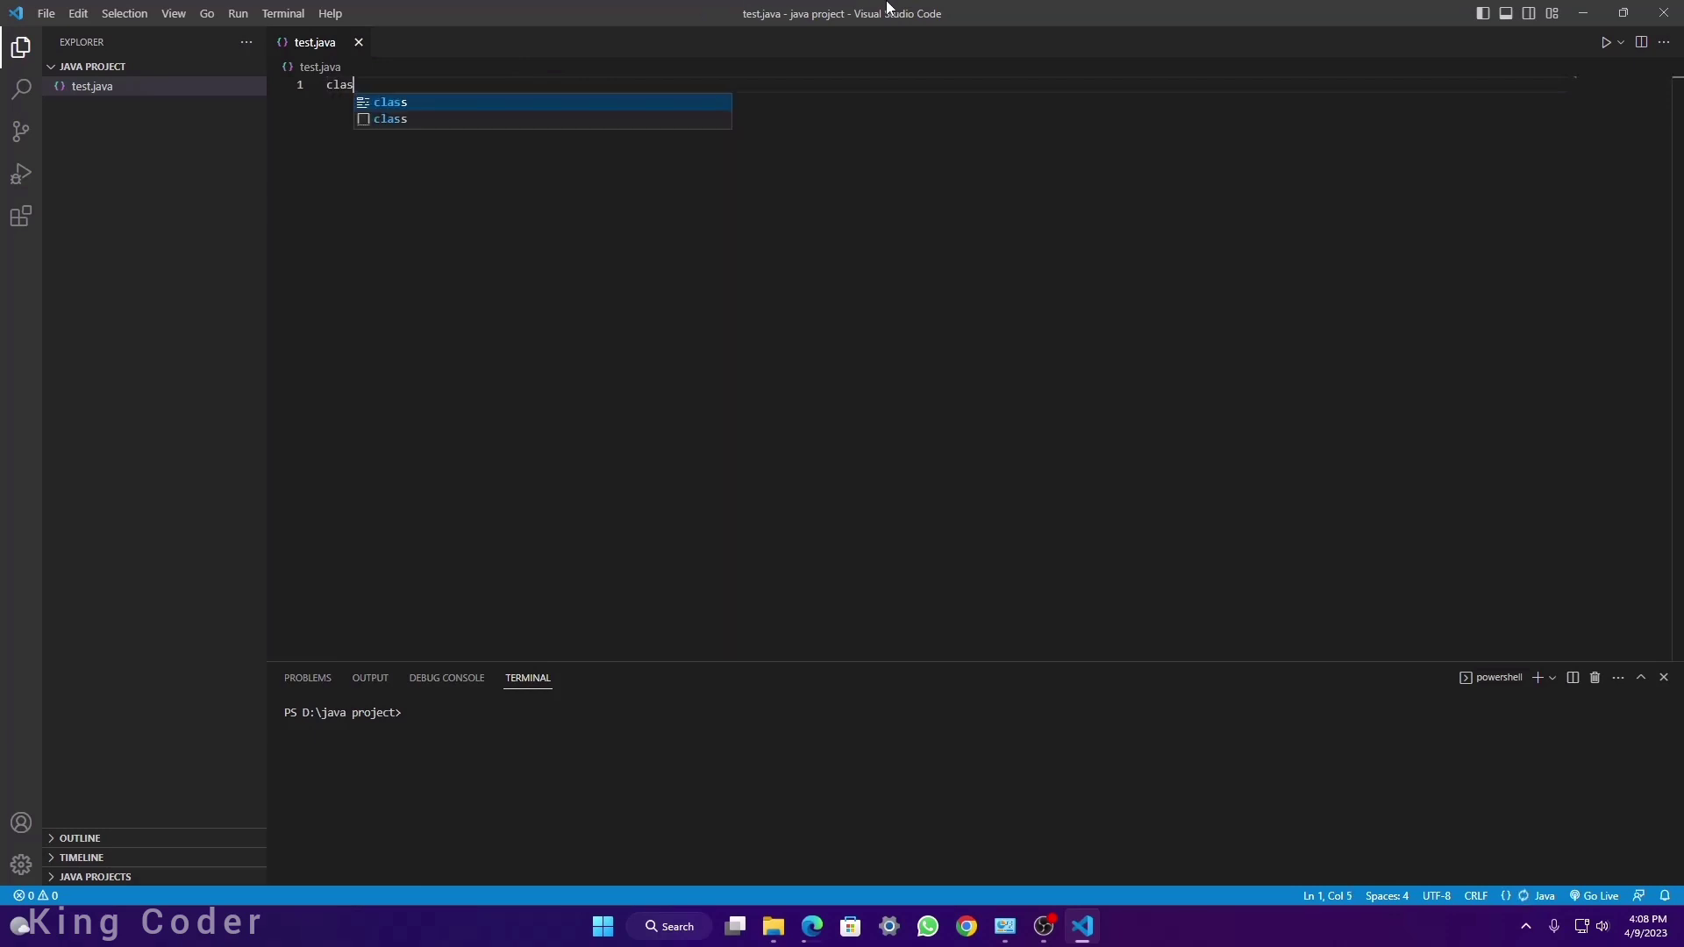
text(s test)
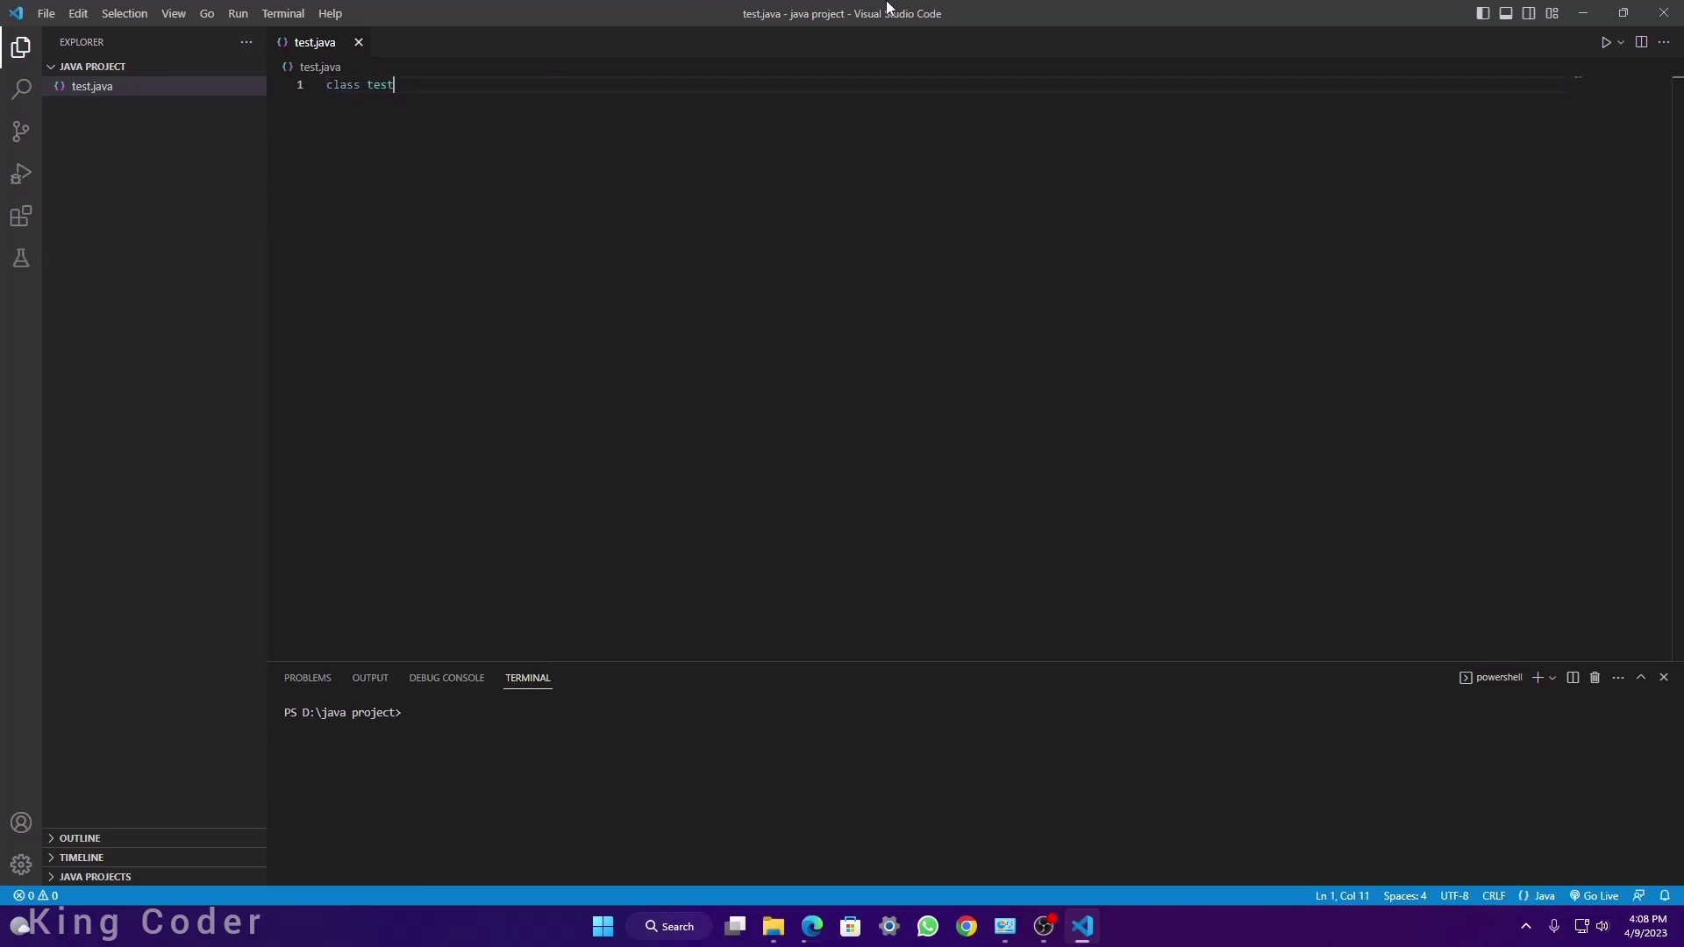
text({)
key(Return)
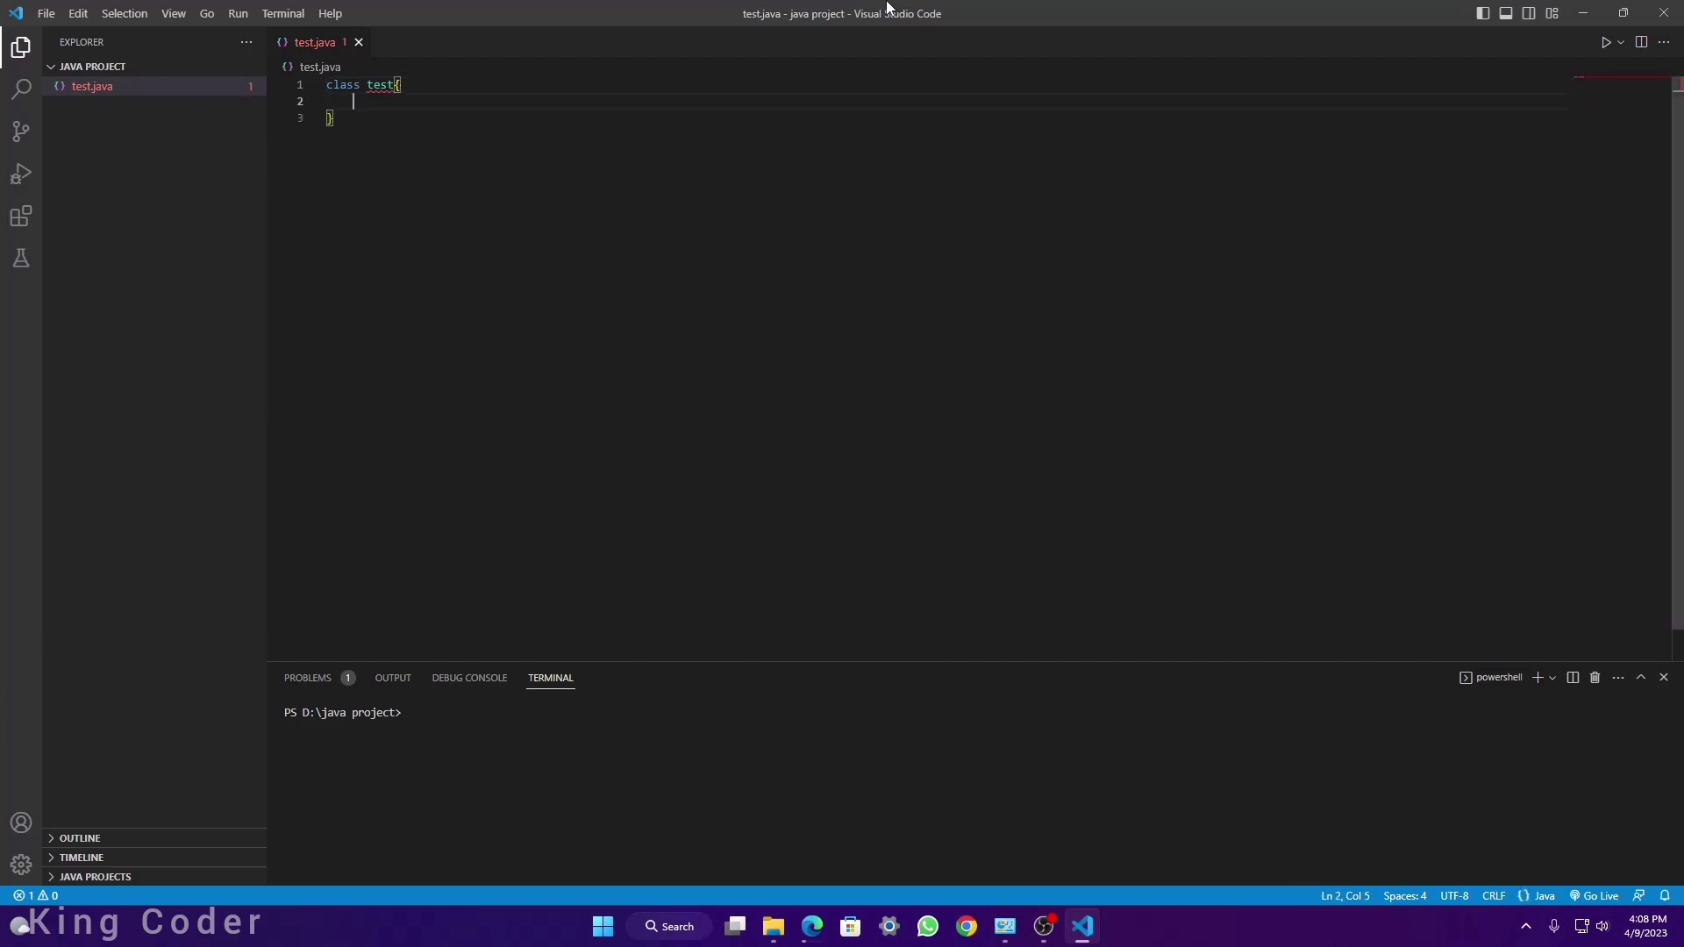
Step: Add a main method to the test class that prints 7 with System.out.println, using the psvm and sysout snippets
text(psvm)
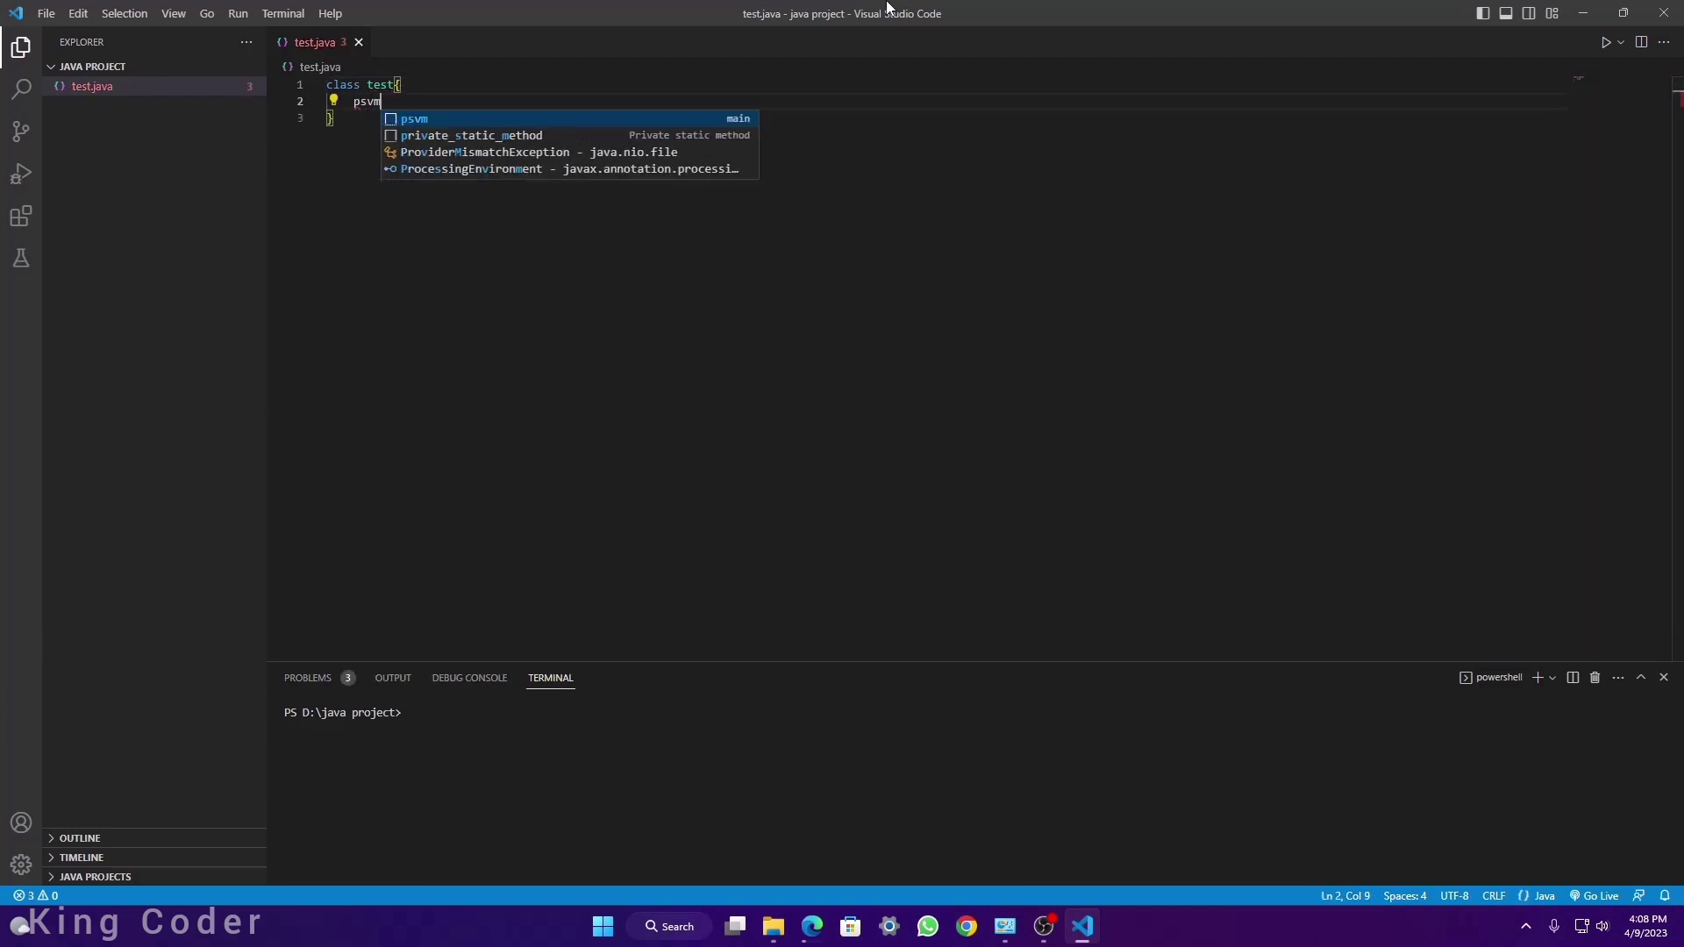
key(Return)
text(syso)
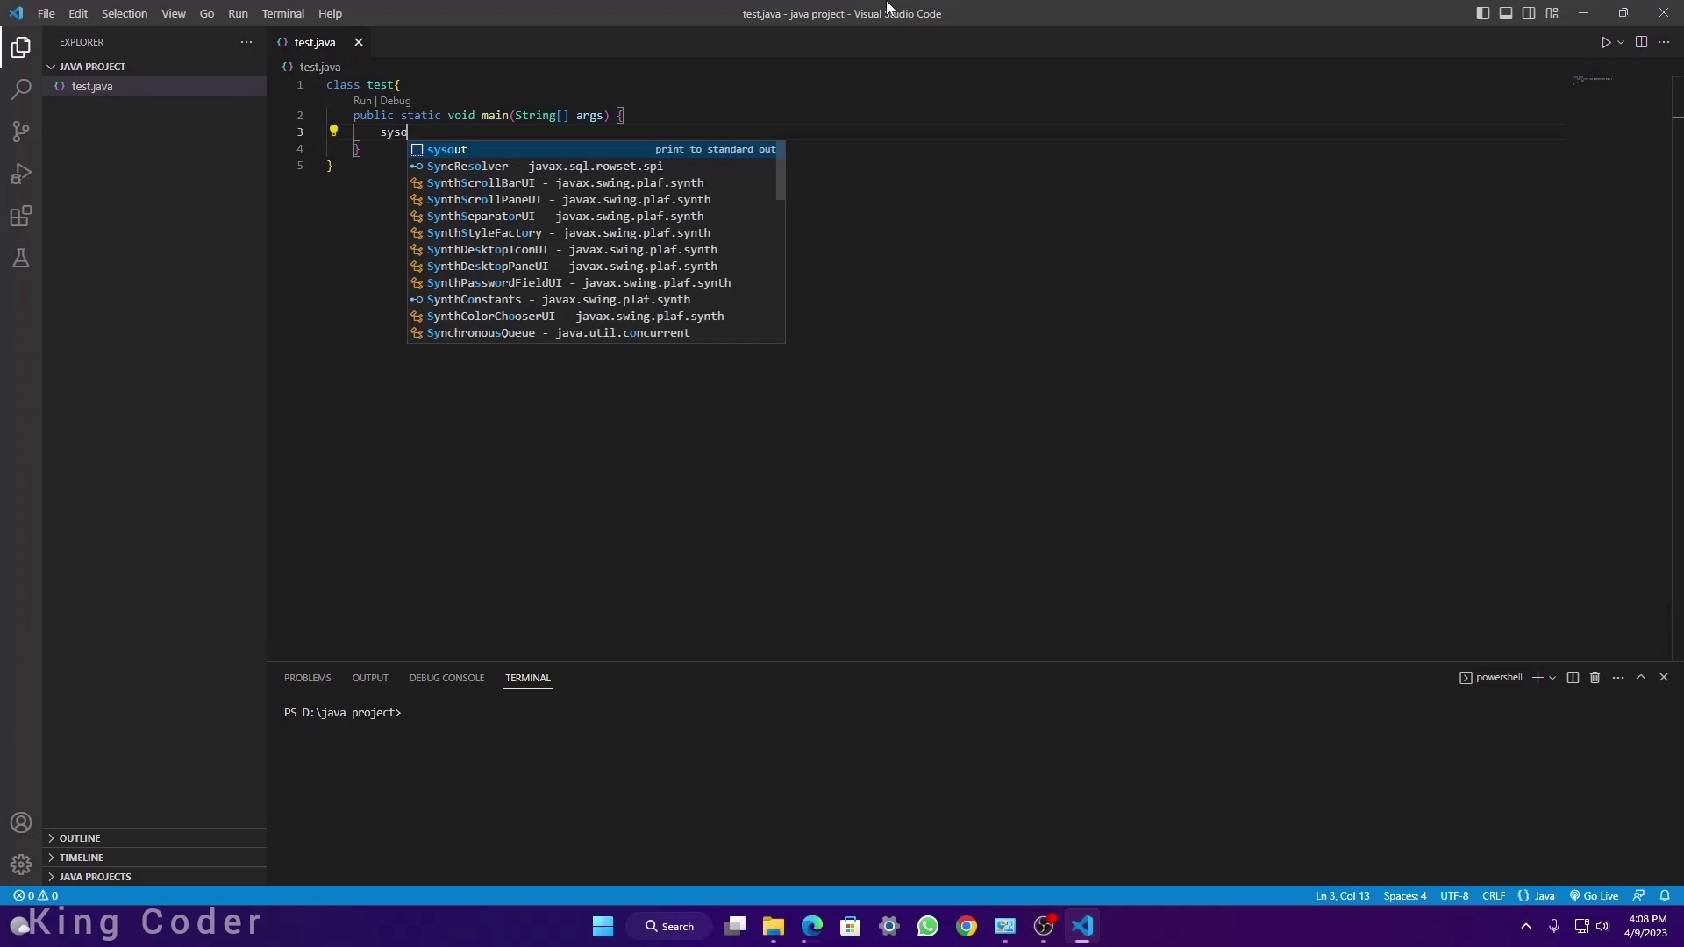
key(Return)
text(7);)
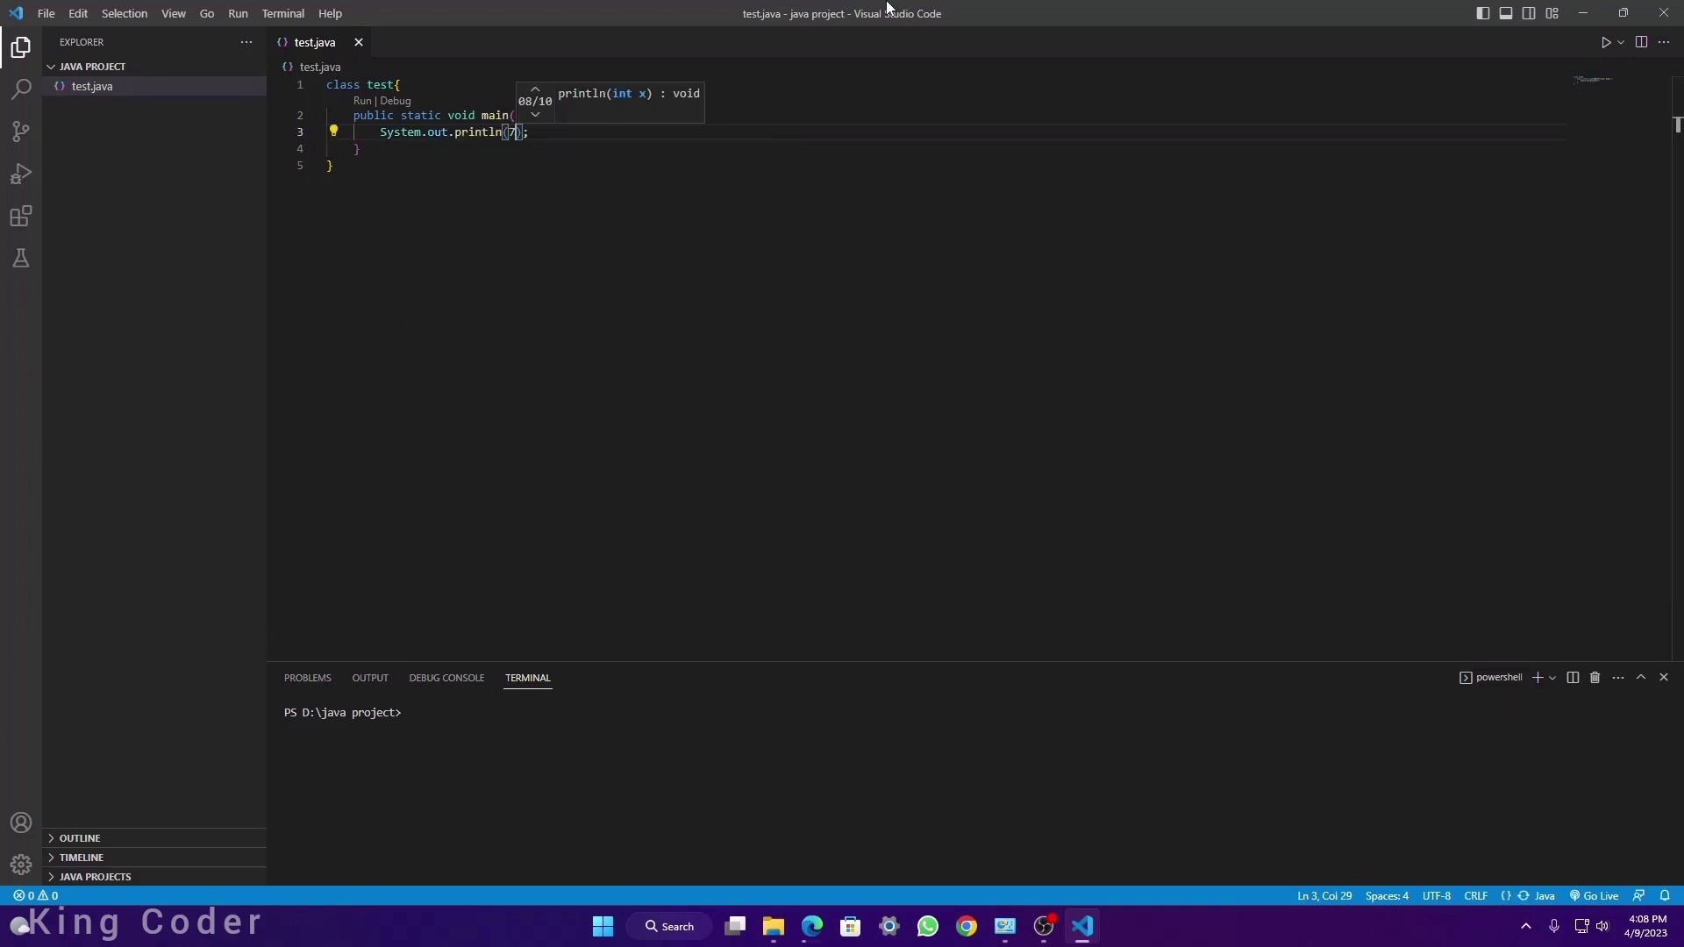
click(566, 136)
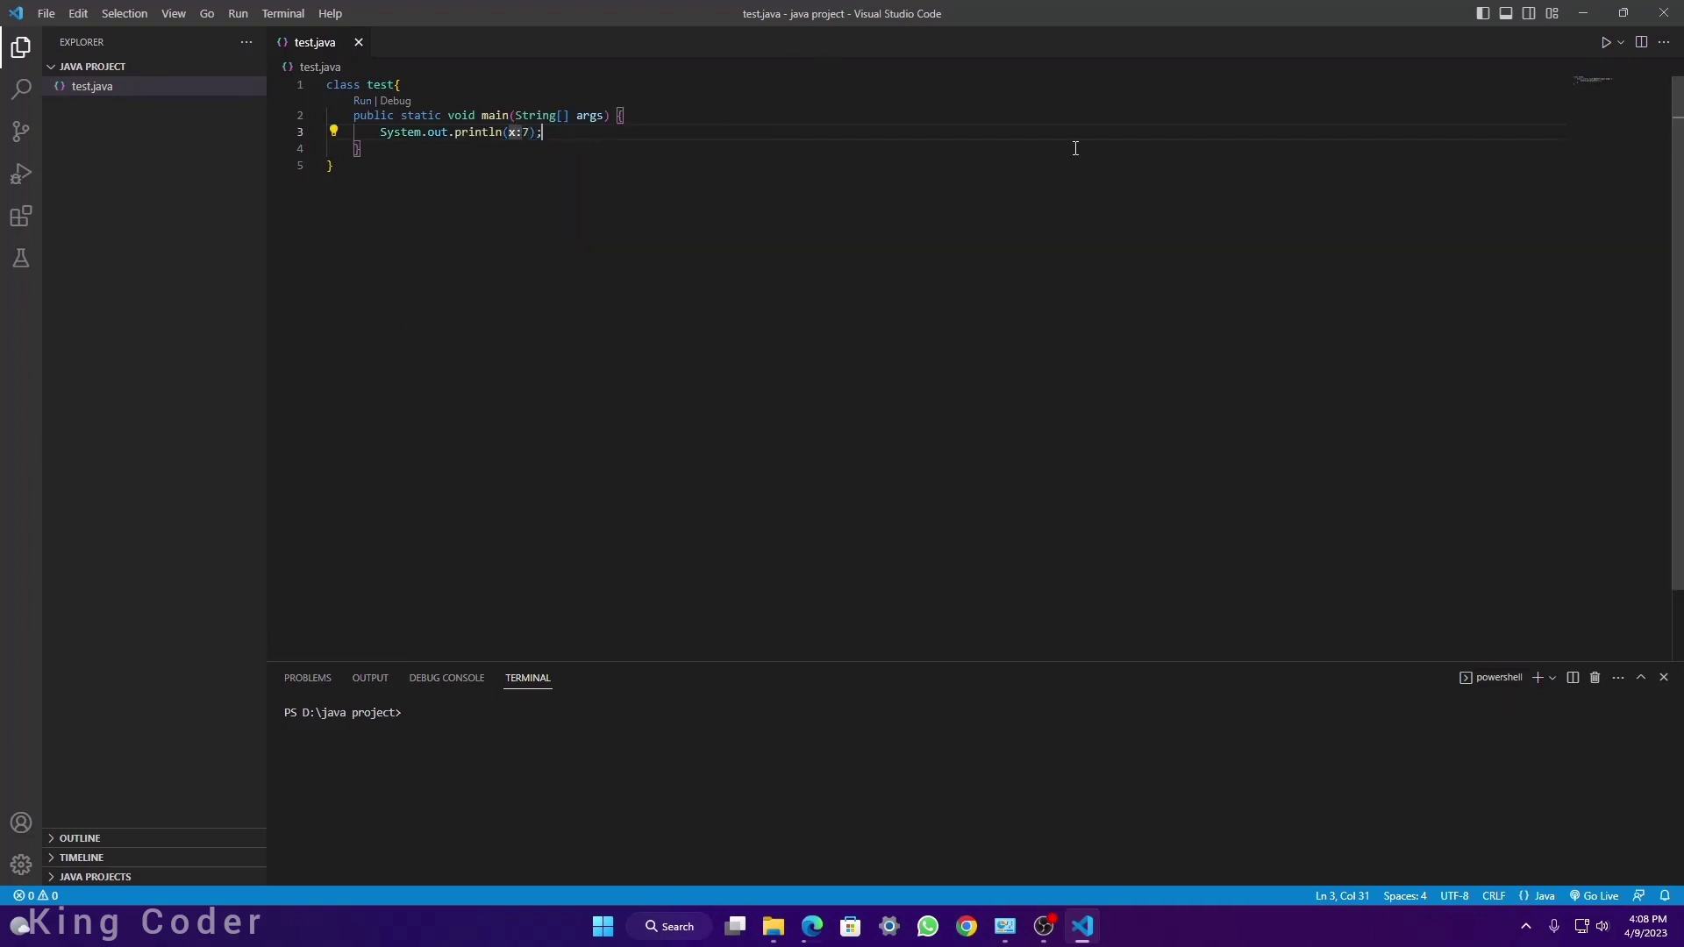
Step: Compile the file with "javac test.java" and run the program with "java test" in the terminal
click(456, 712)
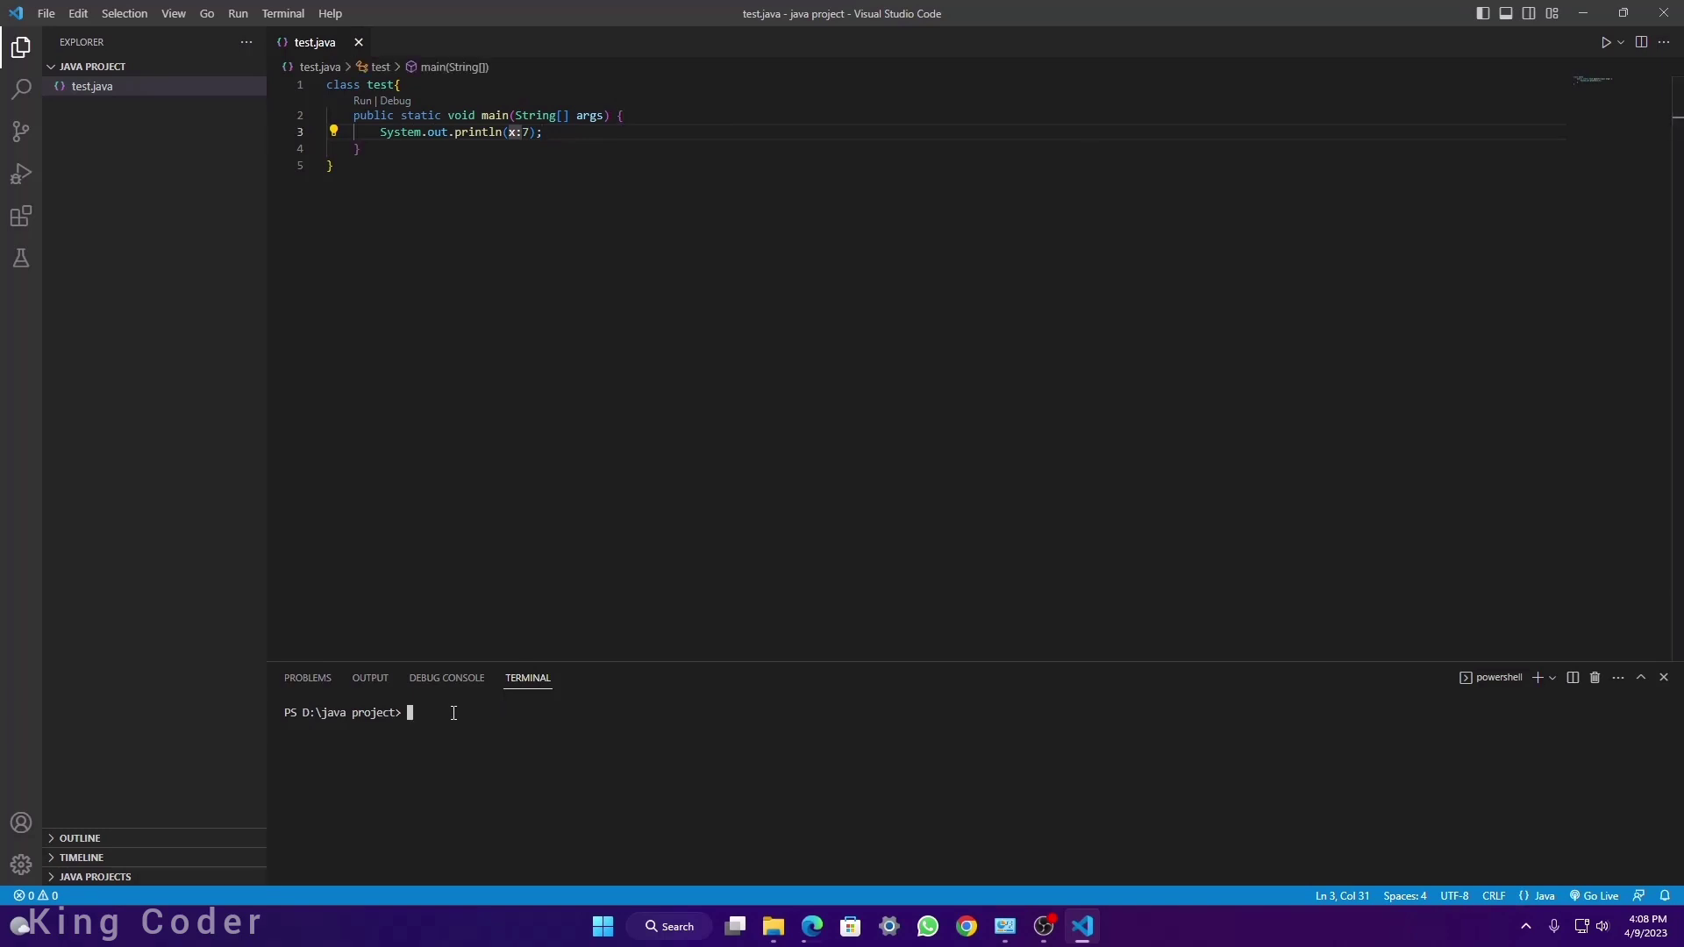
text(javac test.java)
key(Return)
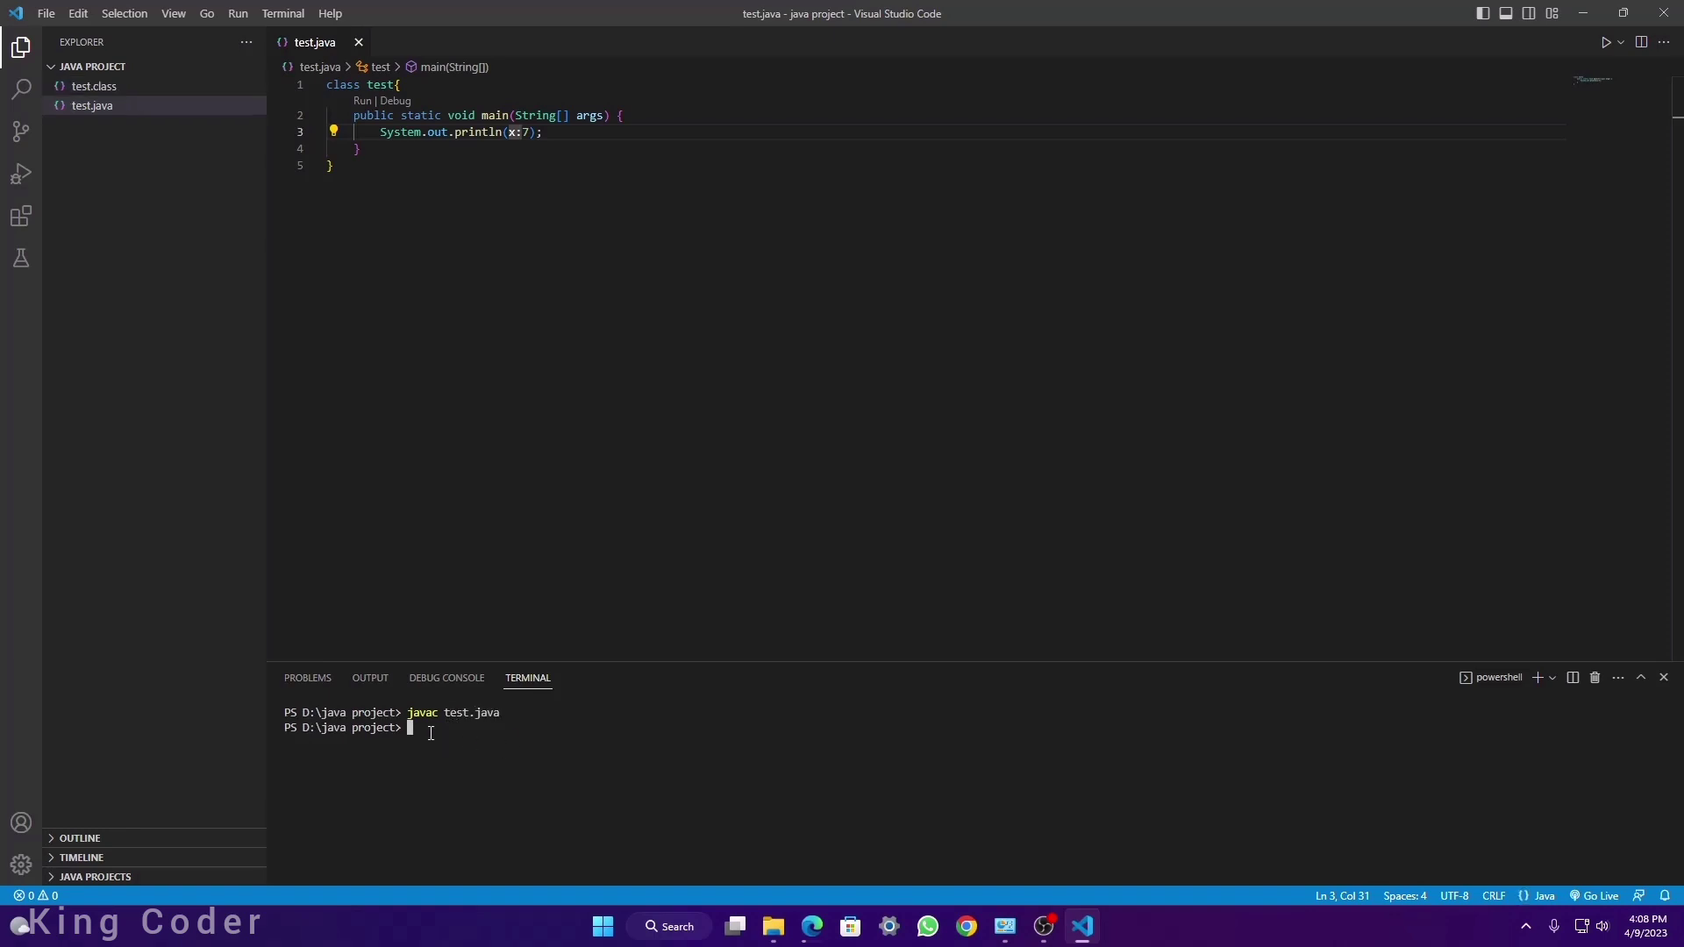
text(java test)
key(Return)
drag(521, 713, 408, 728)
click(511, 719)
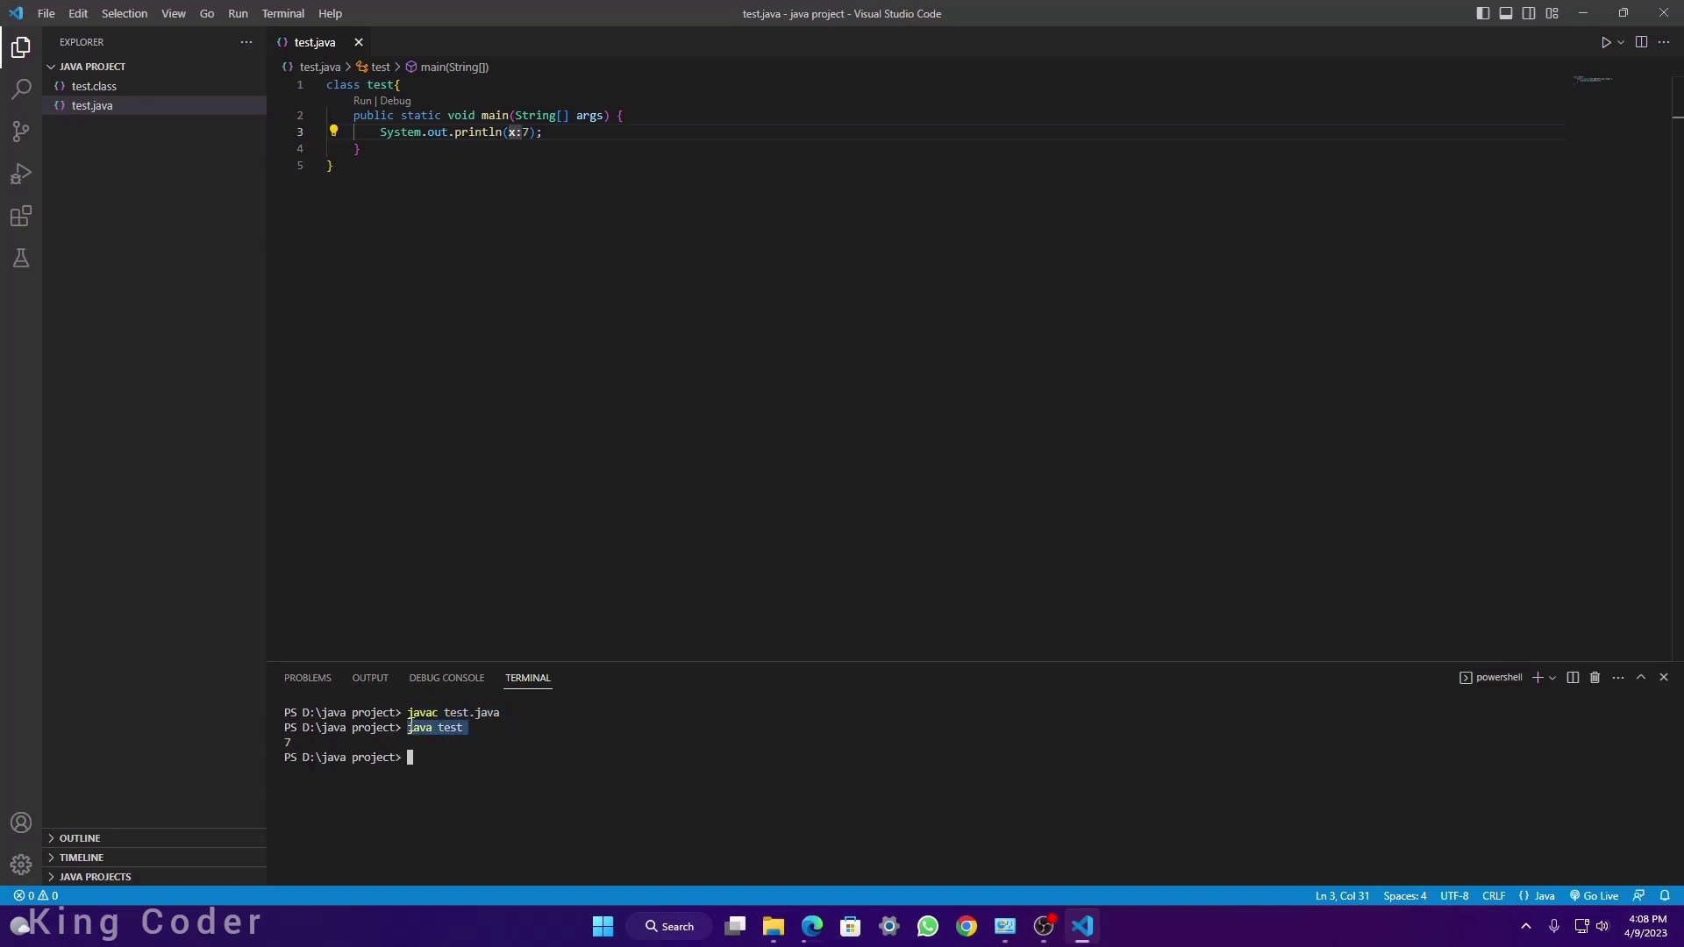
click(500, 739)
Step: Switch to the File Explorer window
click(773, 926)
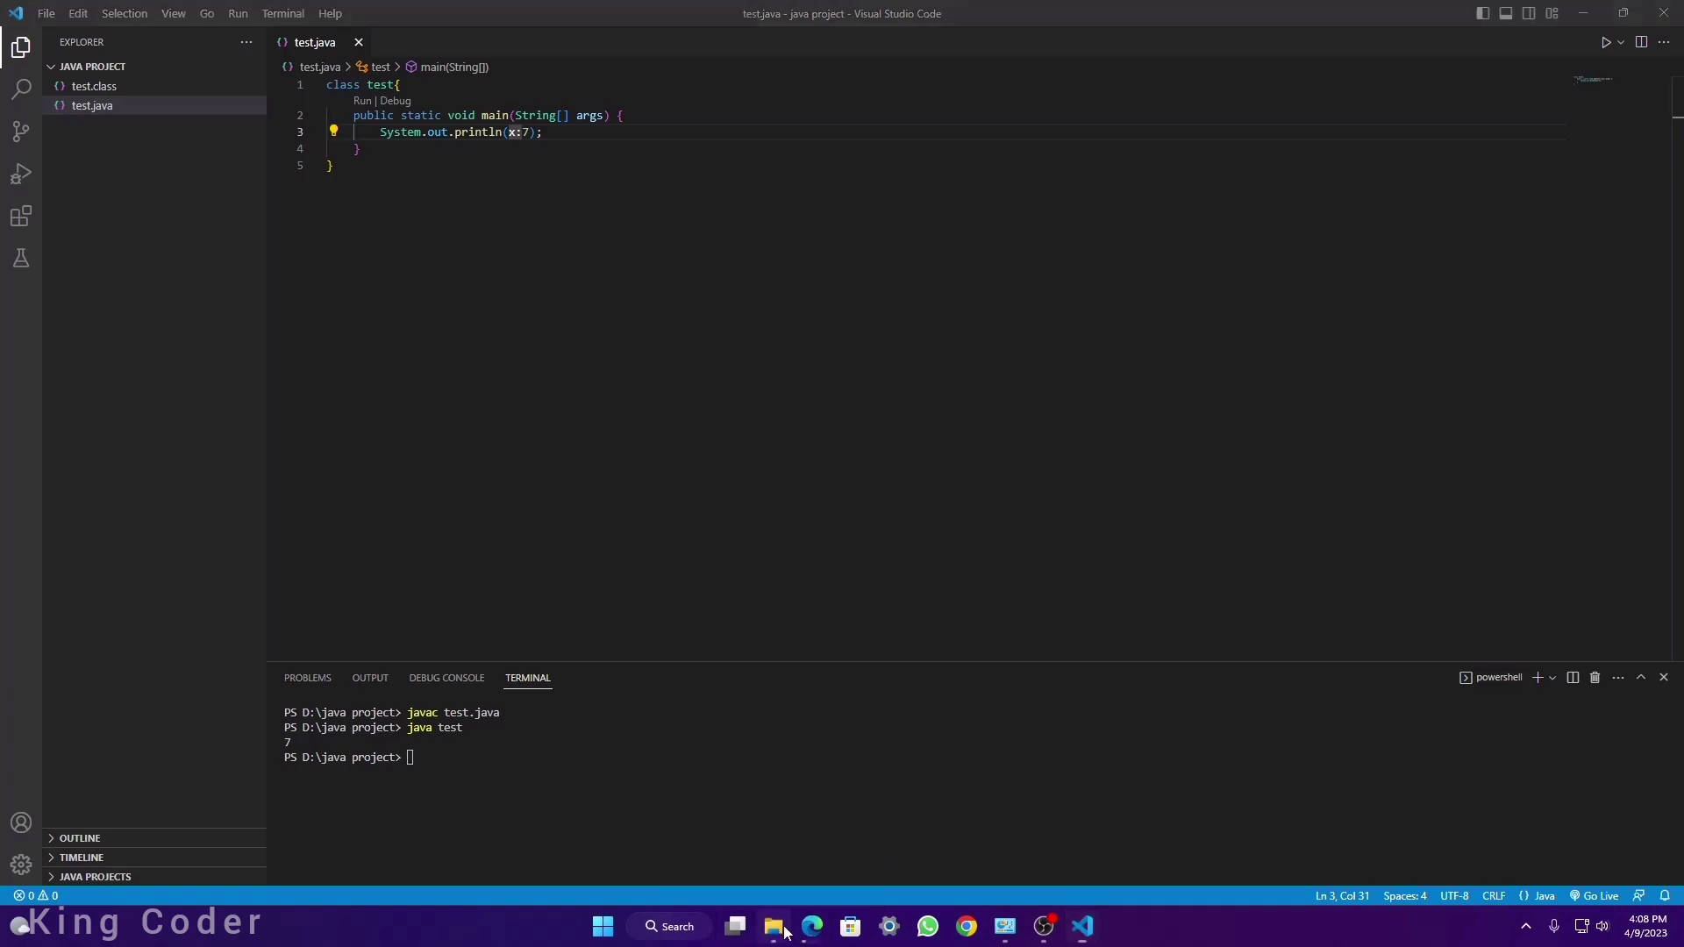